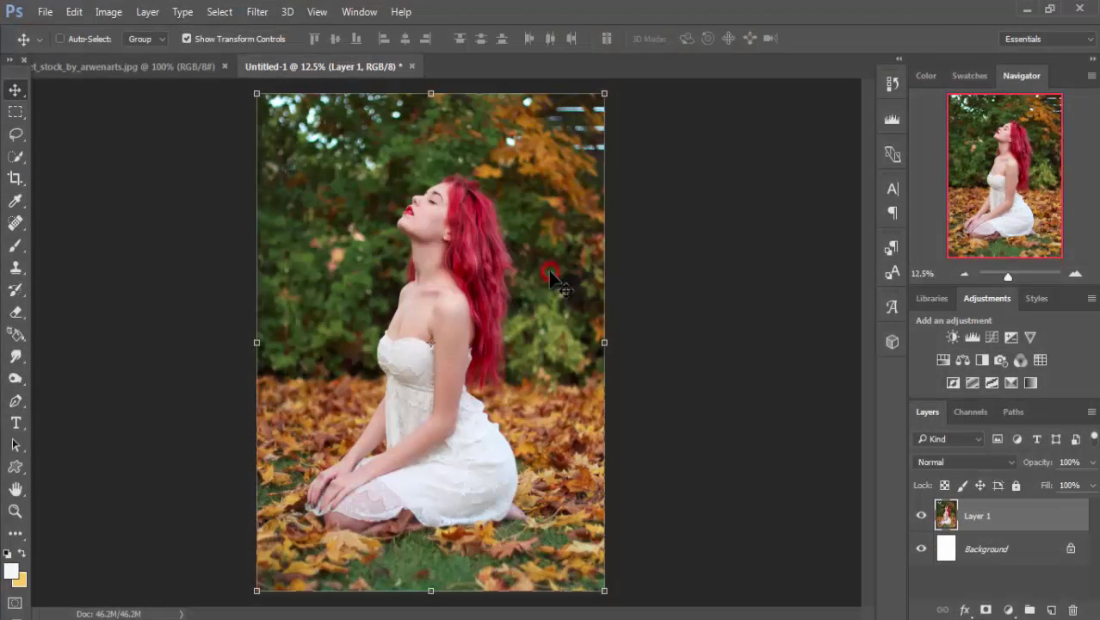
- Extend the canvas past the right edge with a content-aware crop
click(14, 179)
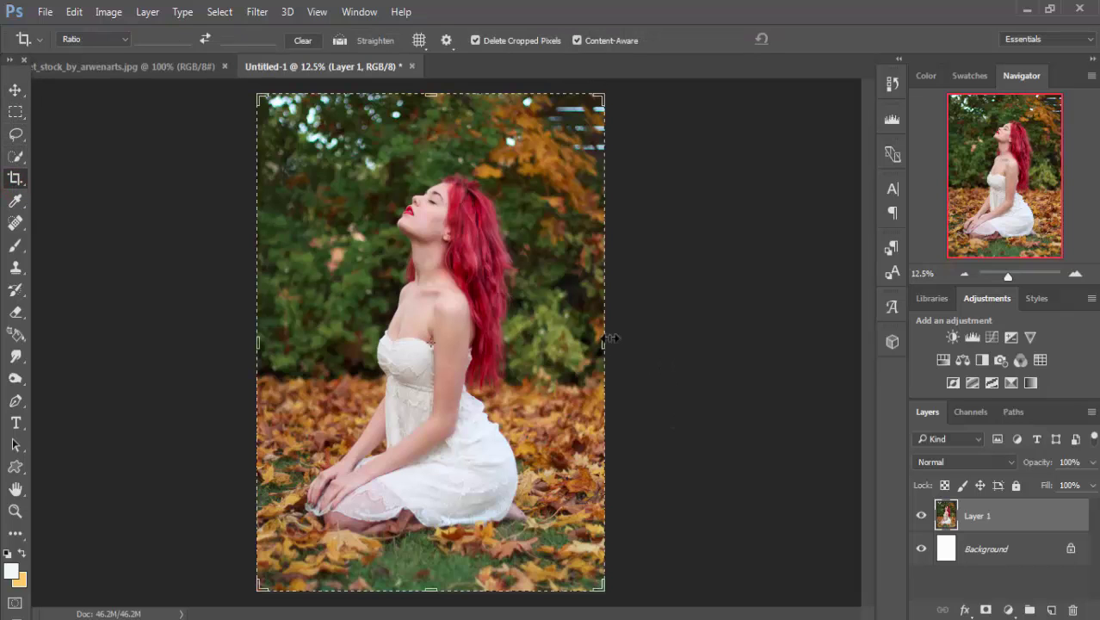
drag(604, 343, 612, 344)
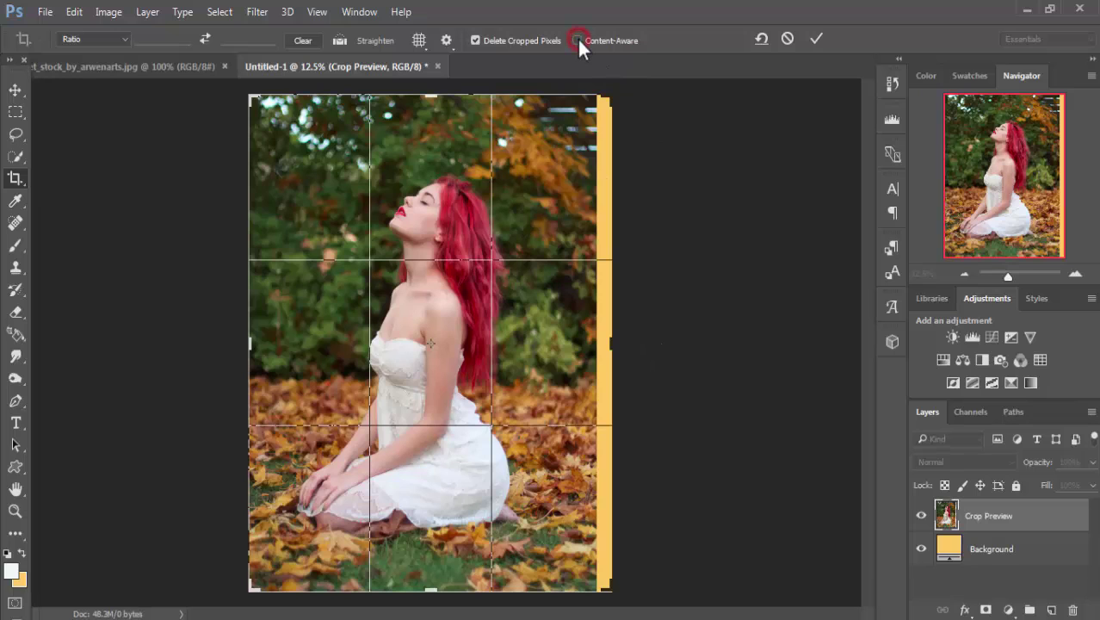
click(817, 40)
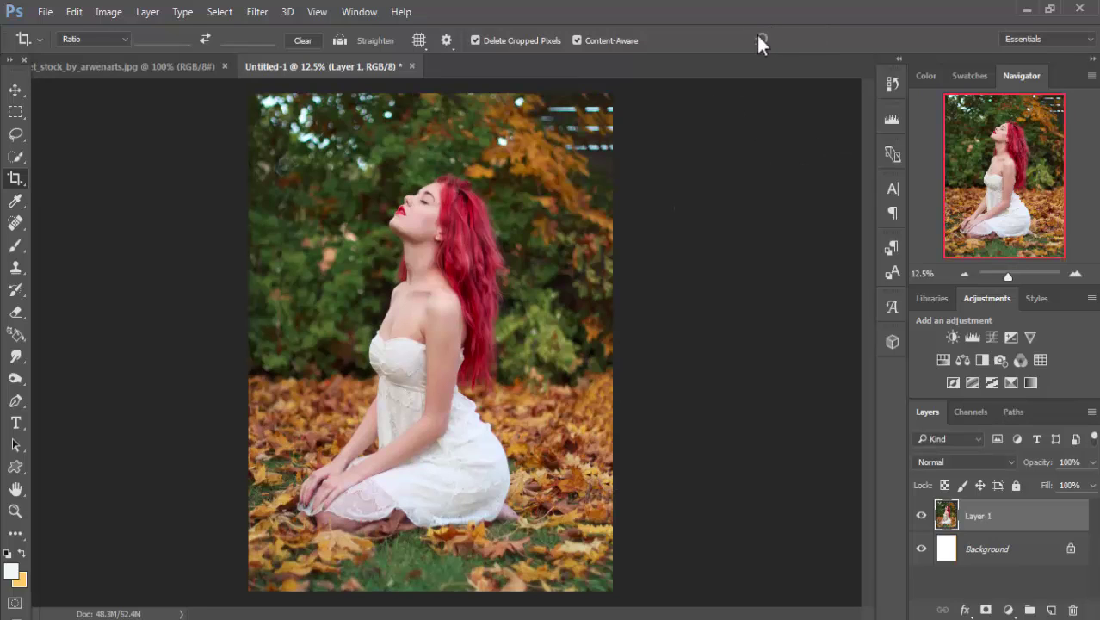
- Widen the left side with a second content-aware crop, filling the new strip
click(15, 90)
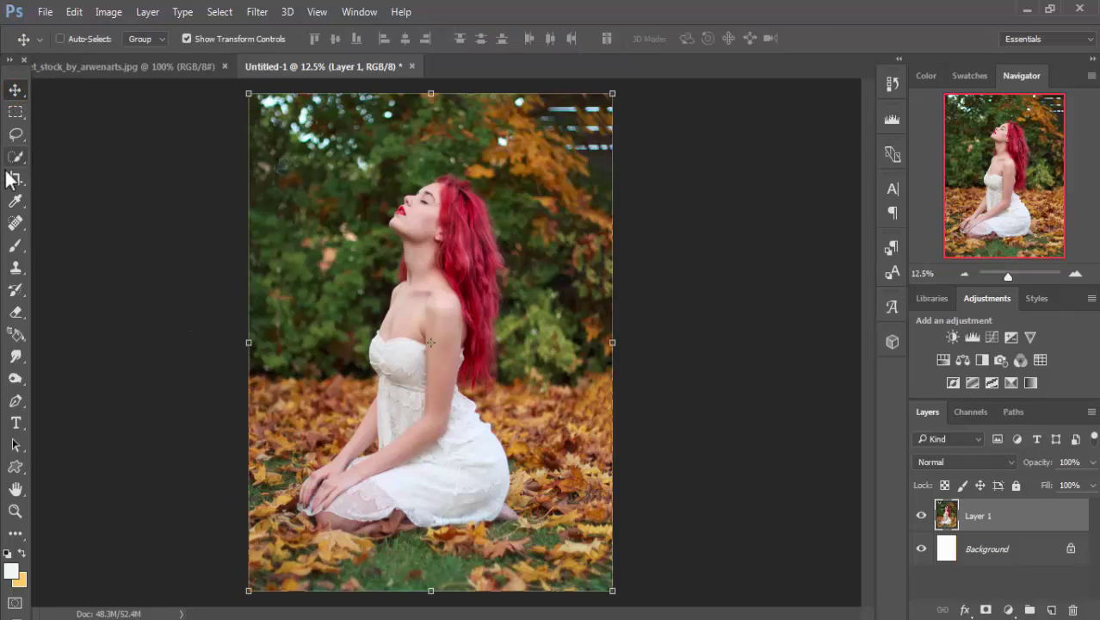
click(13, 178)
drag(251, 346, 242, 342)
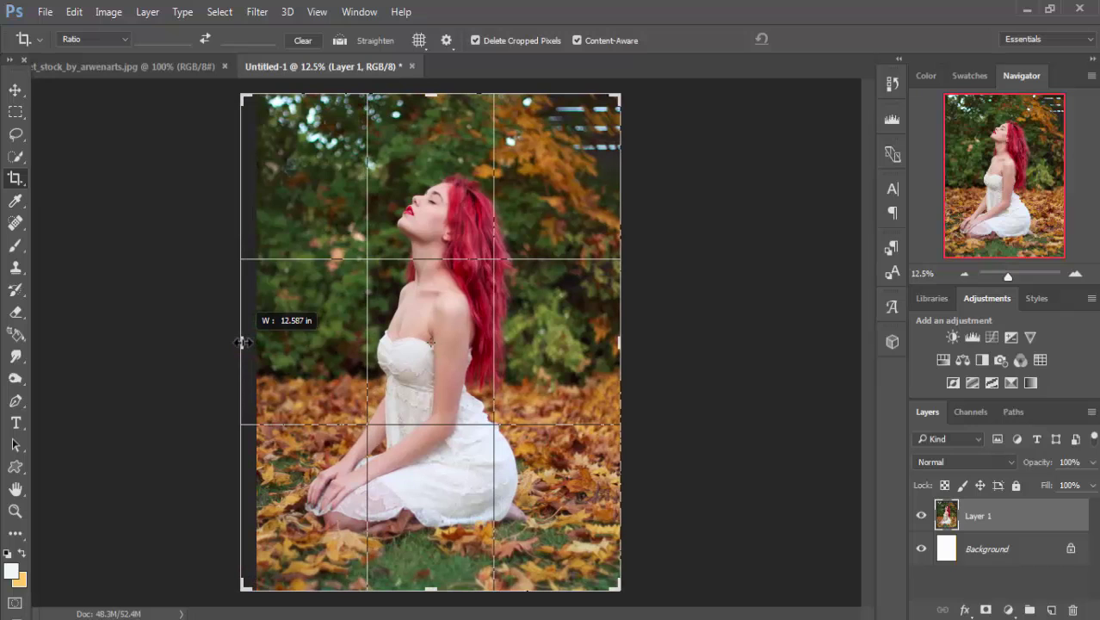
drag(243, 342, 244, 343)
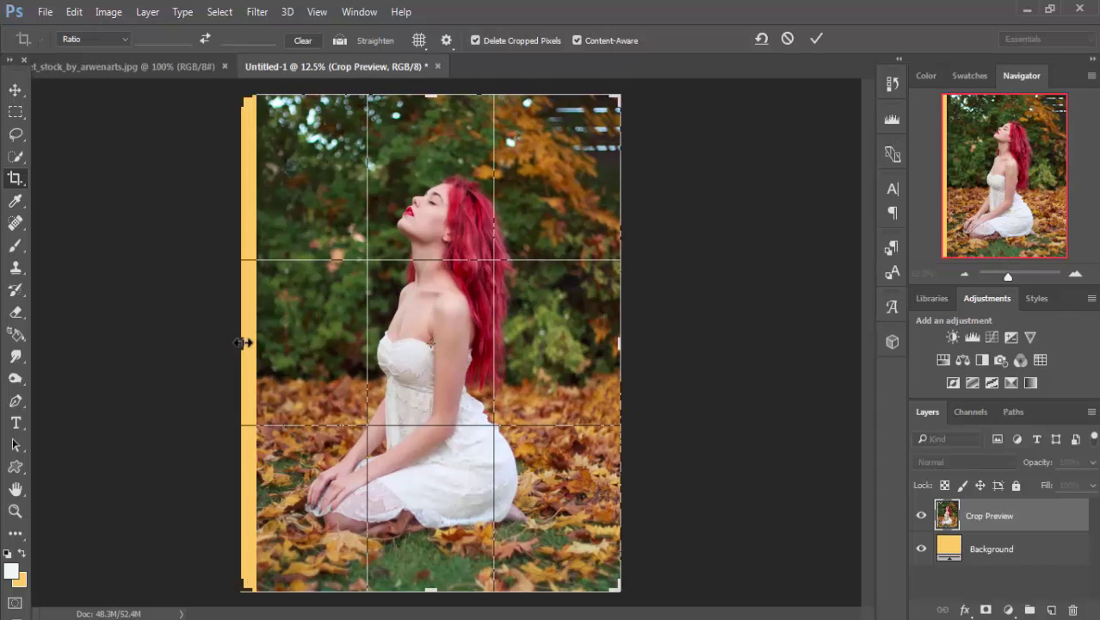
click(815, 35)
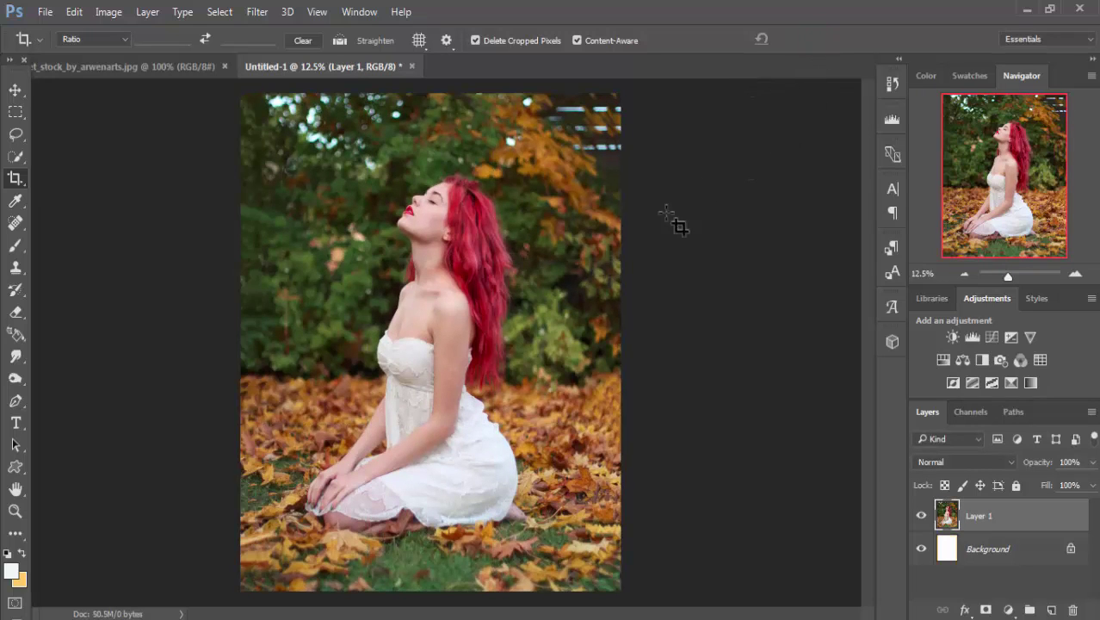
- Quick-select the trees along the top and the bushes on both sides
click(13, 93)
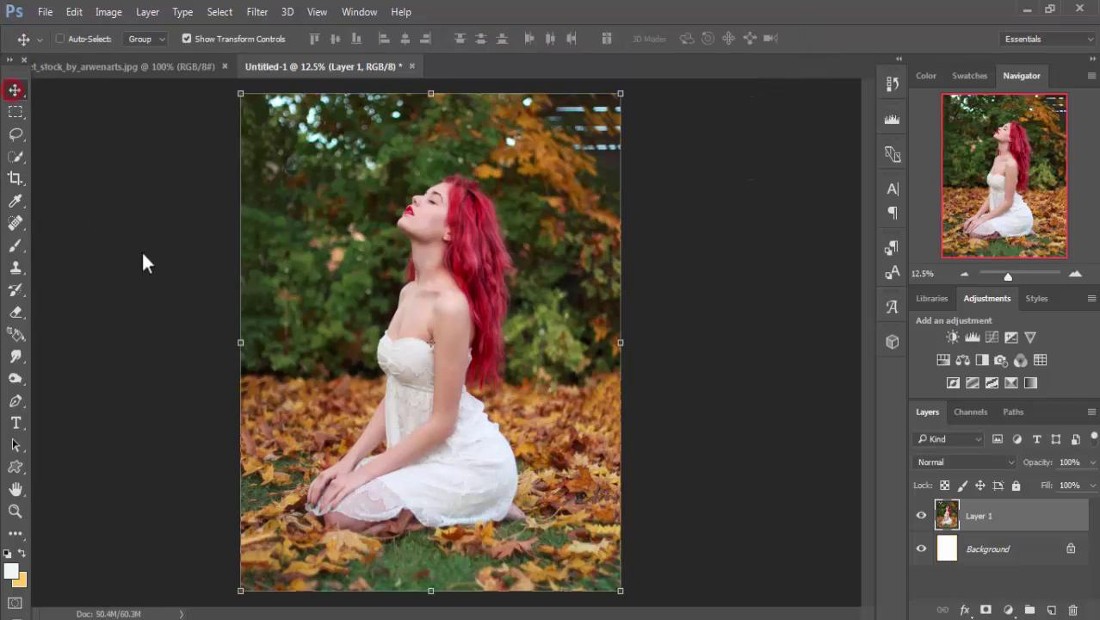
click(21, 163)
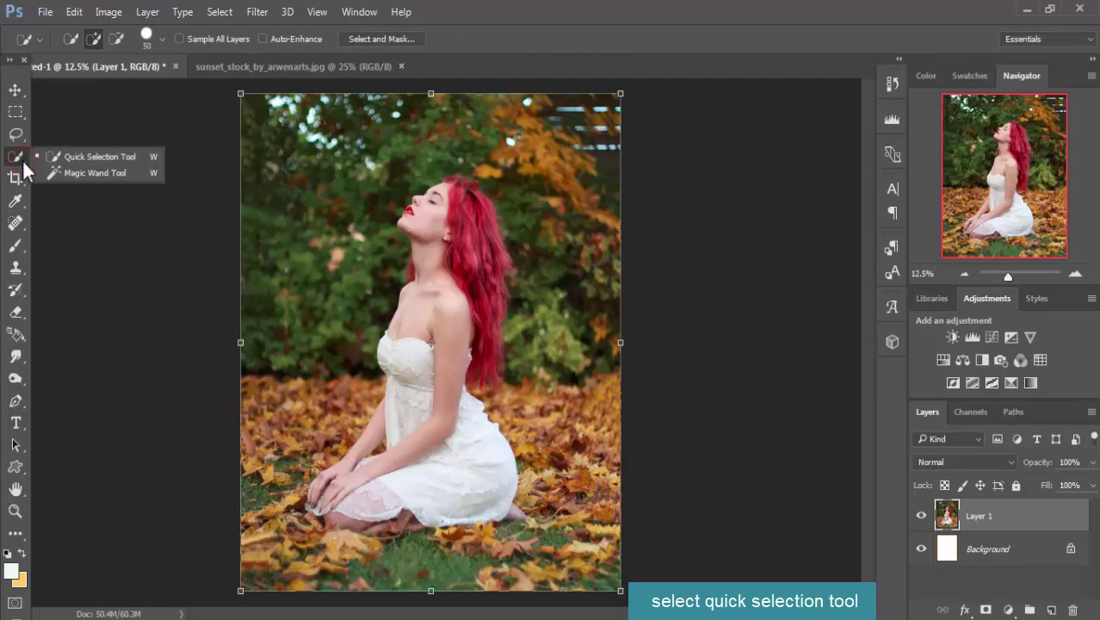
click(86, 159)
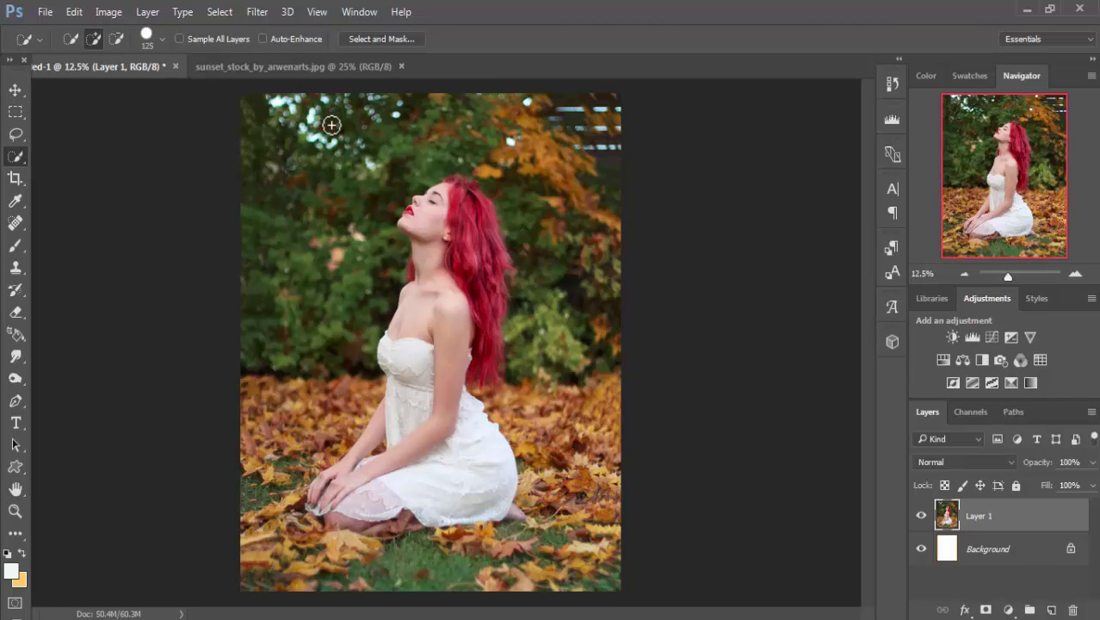
drag(310, 113, 259, 108)
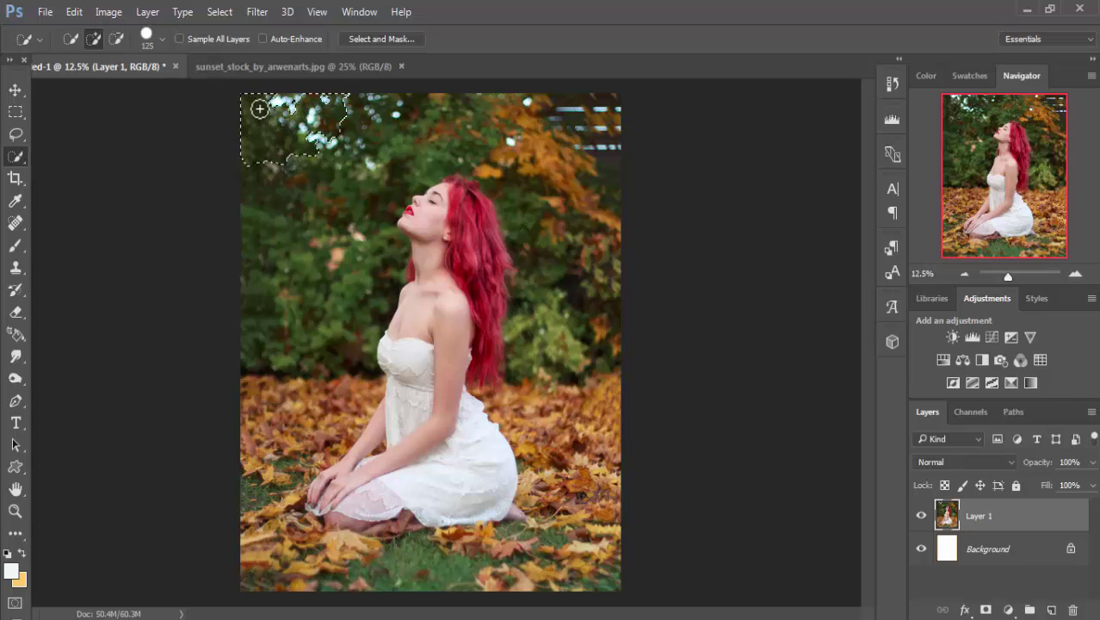
drag(460, 100, 591, 102)
mouse_move(533, 128)
mouse_down()
mouse_move(507, 172)
mouse_move(522, 360)
mouse_up()
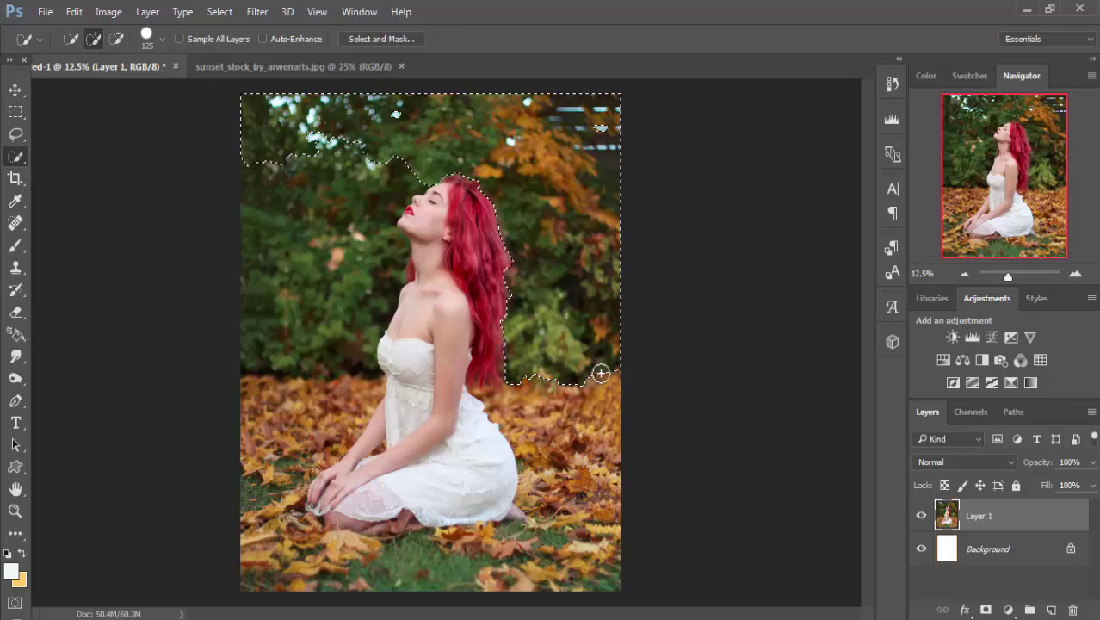
drag(600, 373, 619, 373)
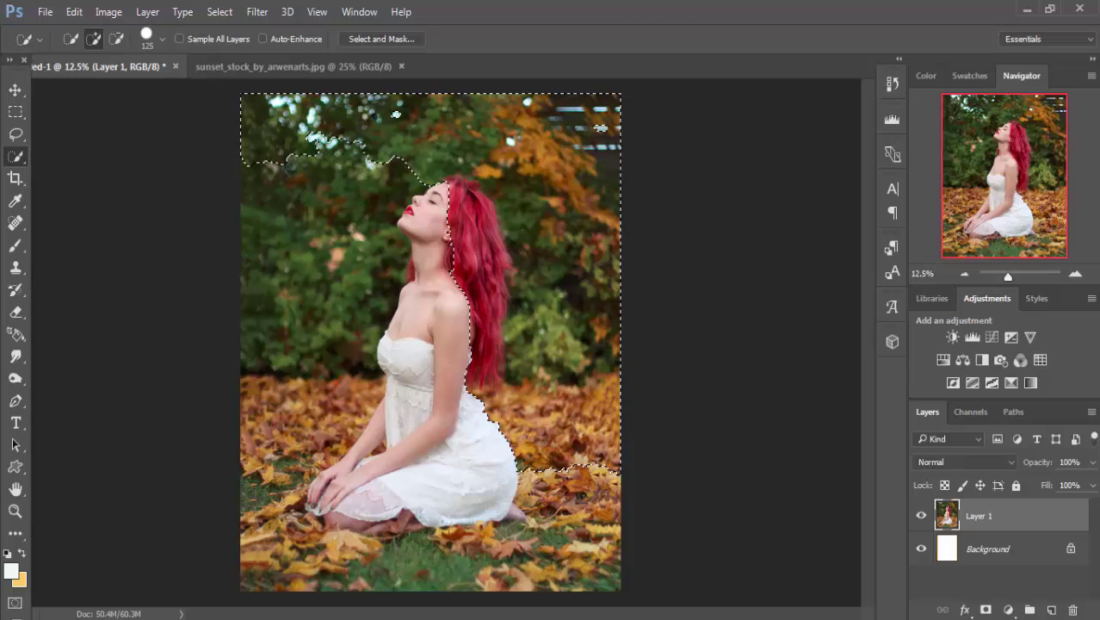
mouse_move(363, 138)
mouse_down()
mouse_move(337, 144)
mouse_move(290, 214)
mouse_move(280, 267)
mouse_up()
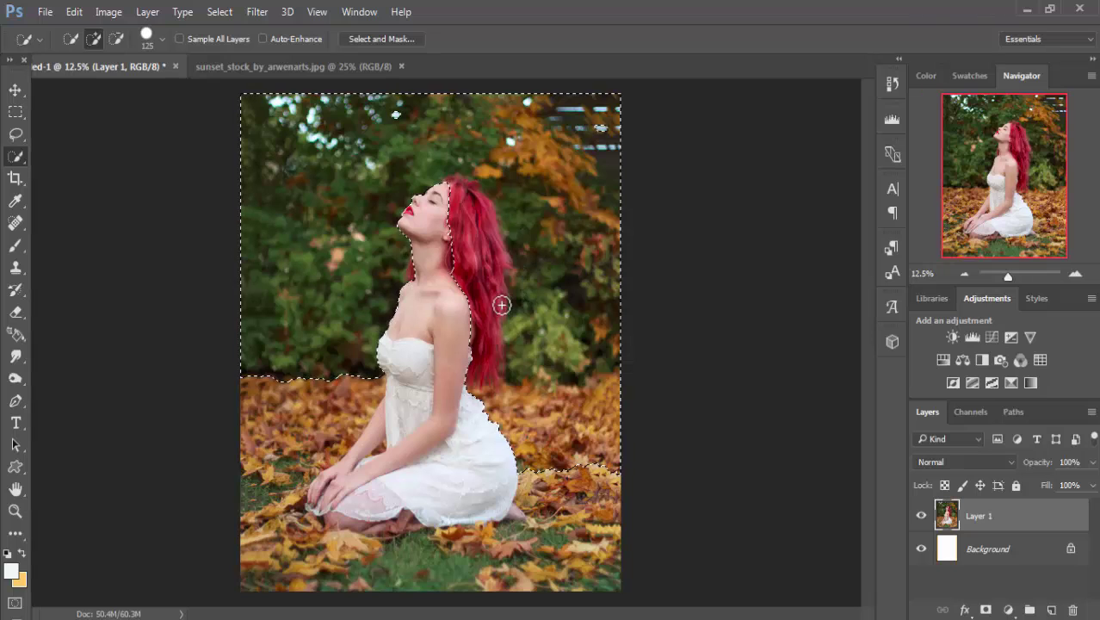
- Subtract the red hair and right-side leaves from the selection, checking edges at 25% zoom
click(116, 39)
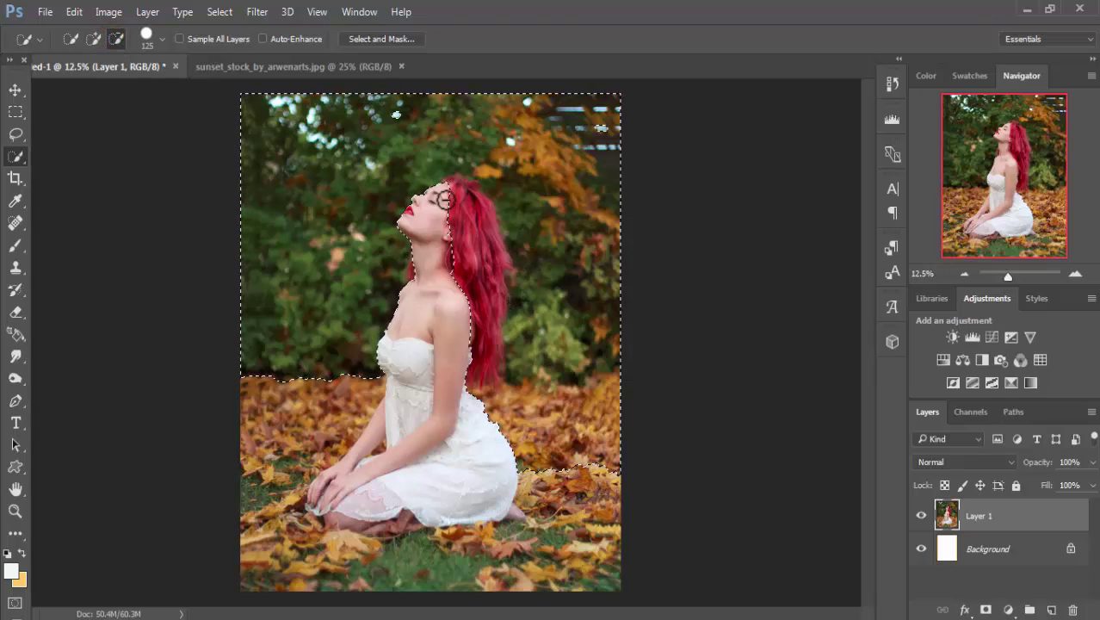
mouse_move(448, 190)
mouse_down()
mouse_move(478, 195)
mouse_move(495, 298)
mouse_up()
drag(489, 341, 497, 403)
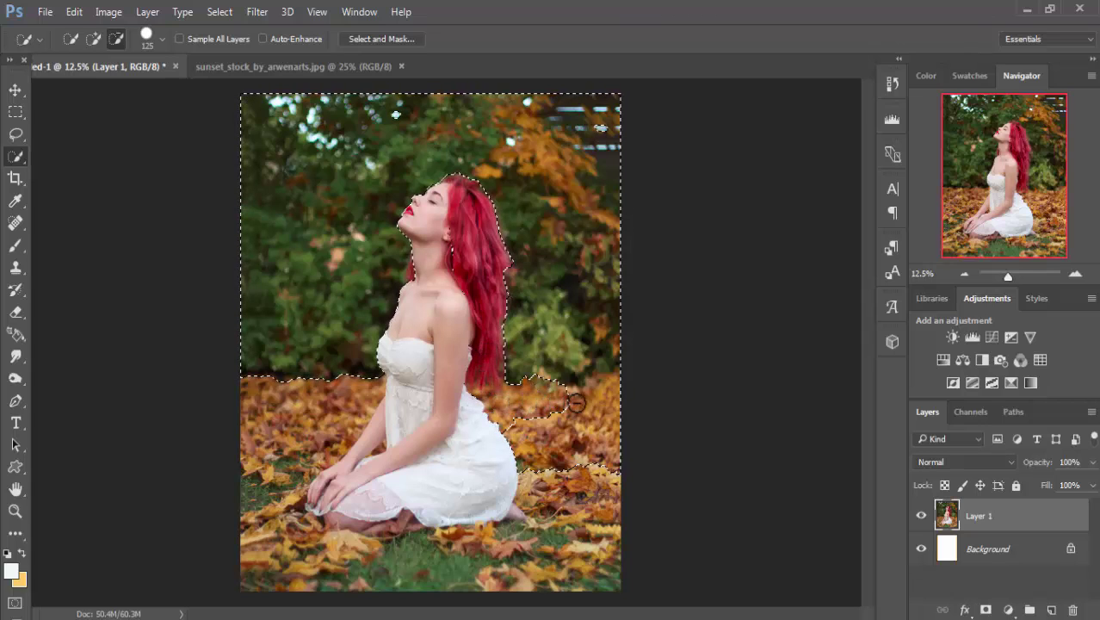
drag(576, 402, 610, 398)
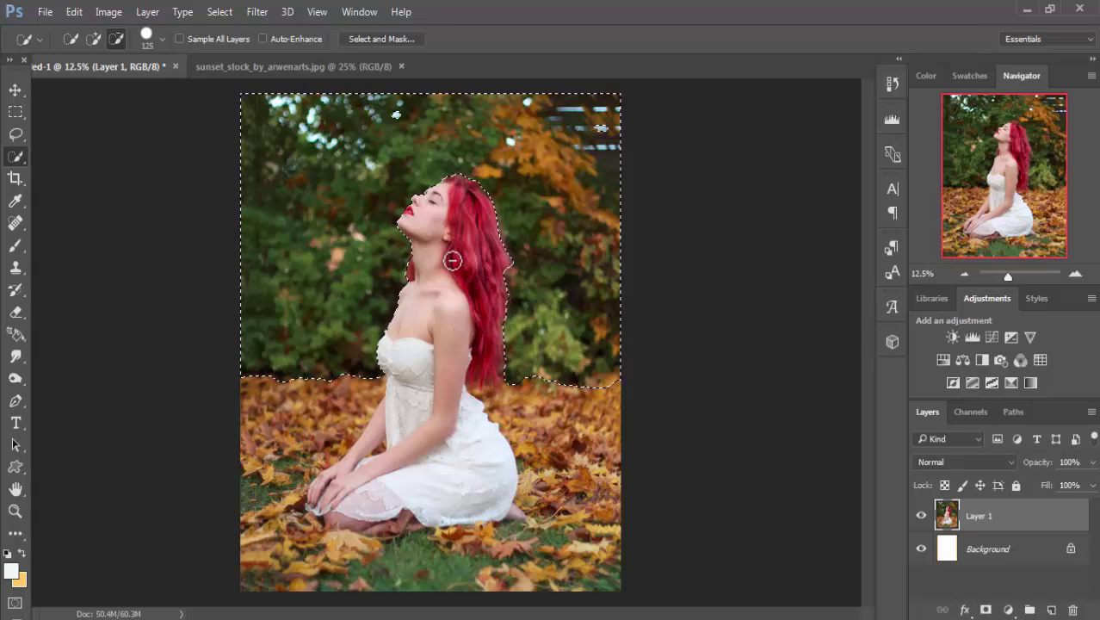
key(ctrl+plus)
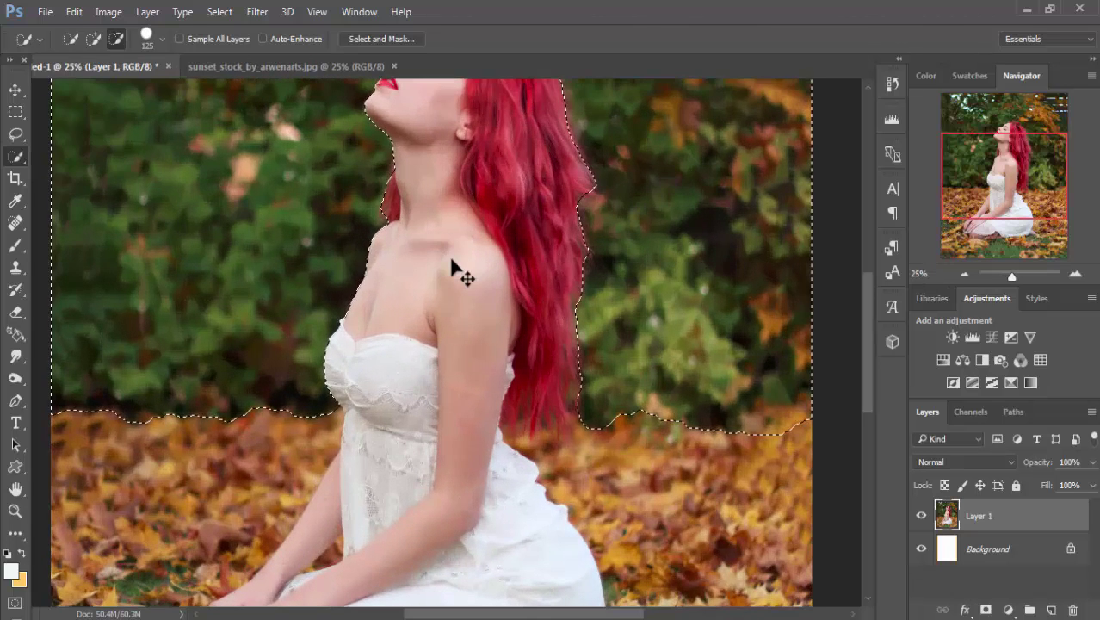
drag(499, 228, 498, 462)
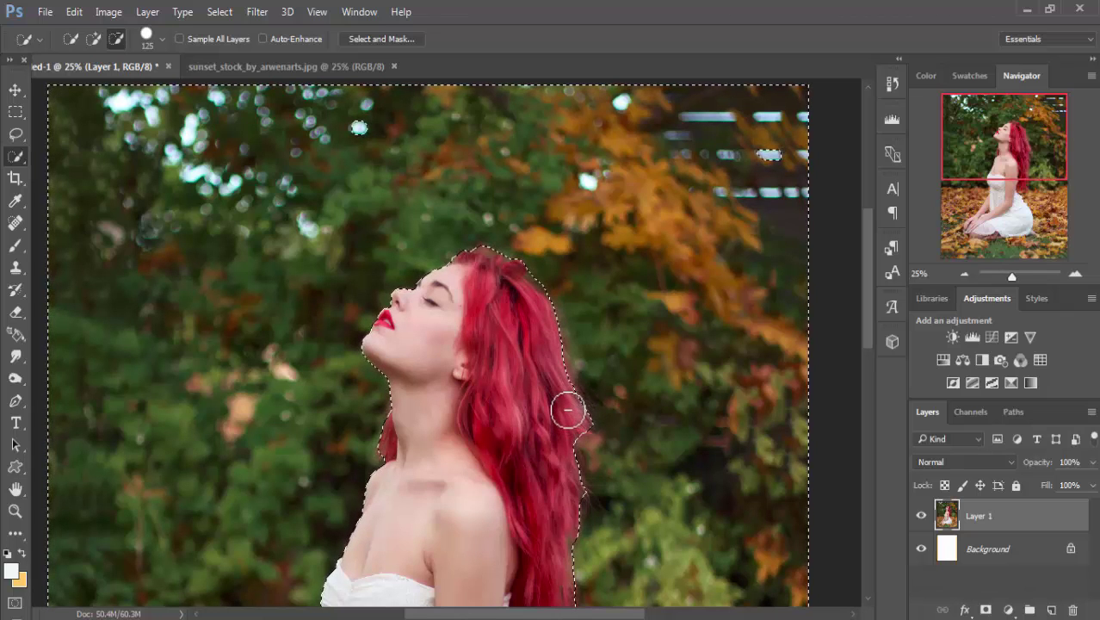
key(ctrl+minus)
key(ctrl+minus)
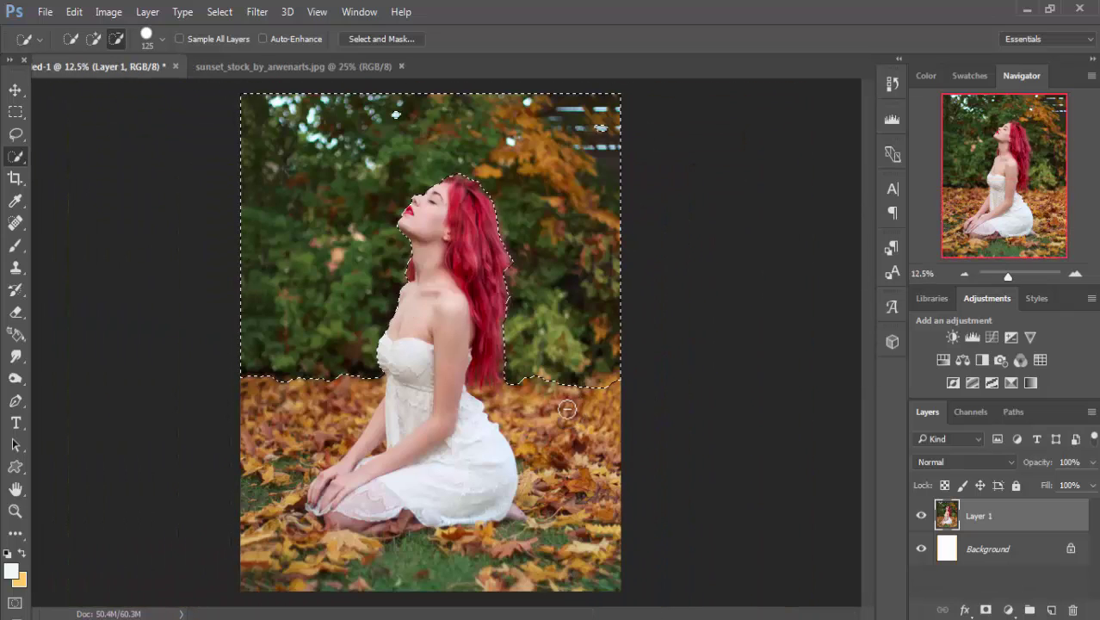
click(397, 38)
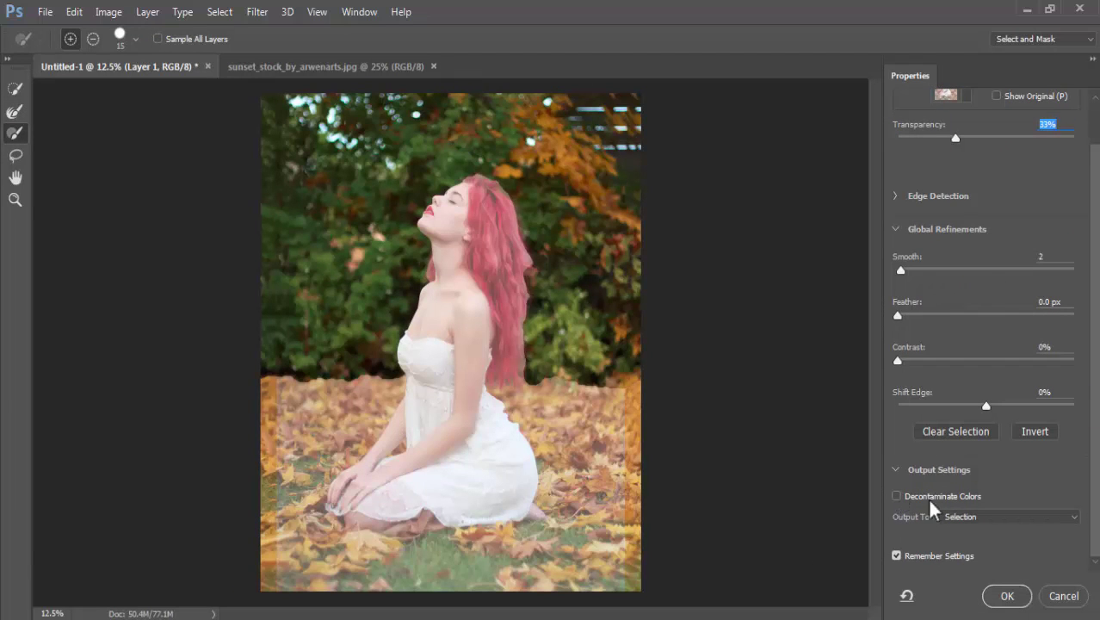
click(1011, 593)
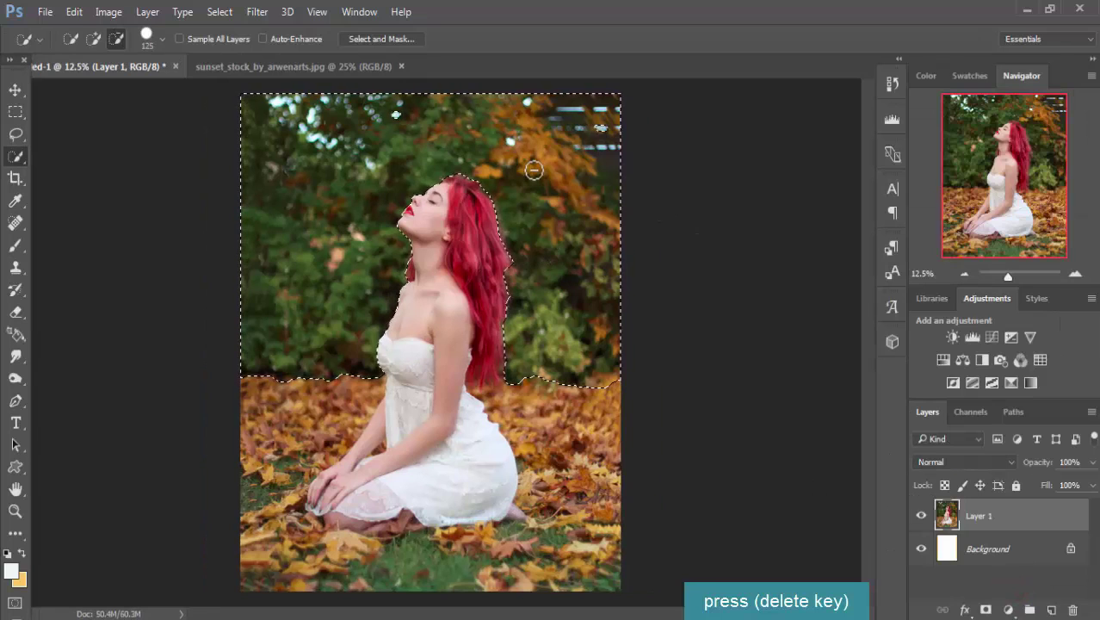
- Delete the selected background foliage from Layer 1 and deselect
key(Delete)
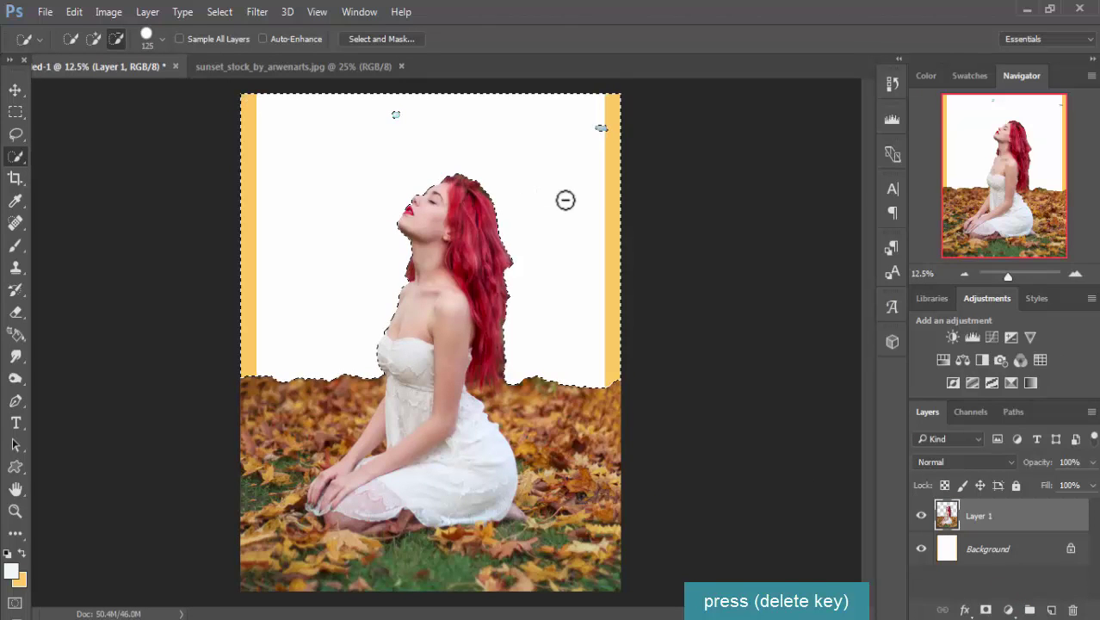
click(15, 89)
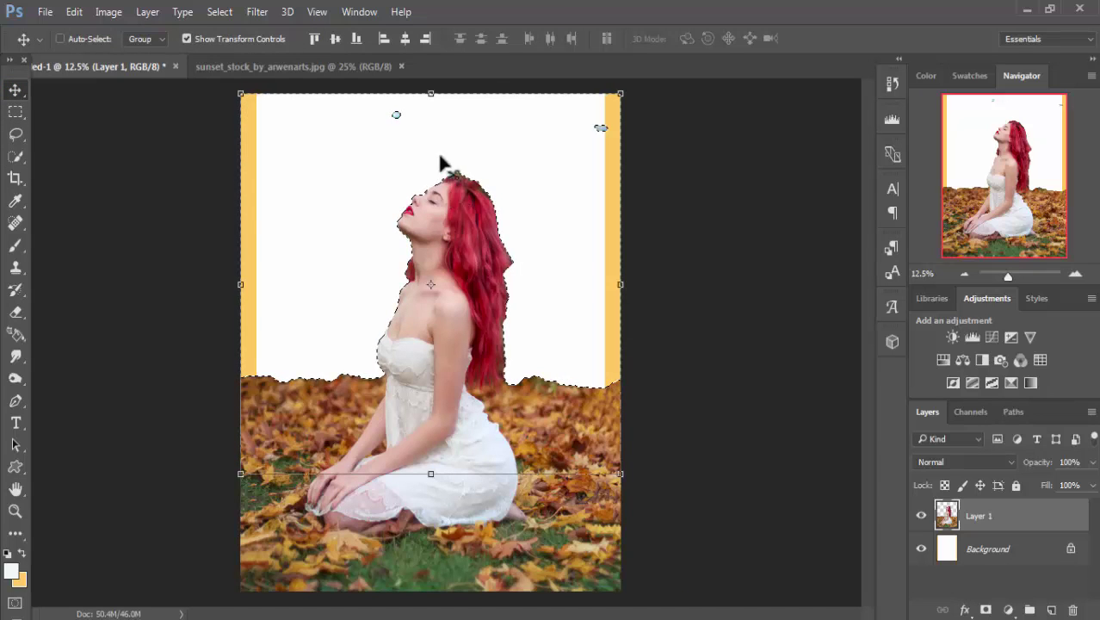
click(220, 11)
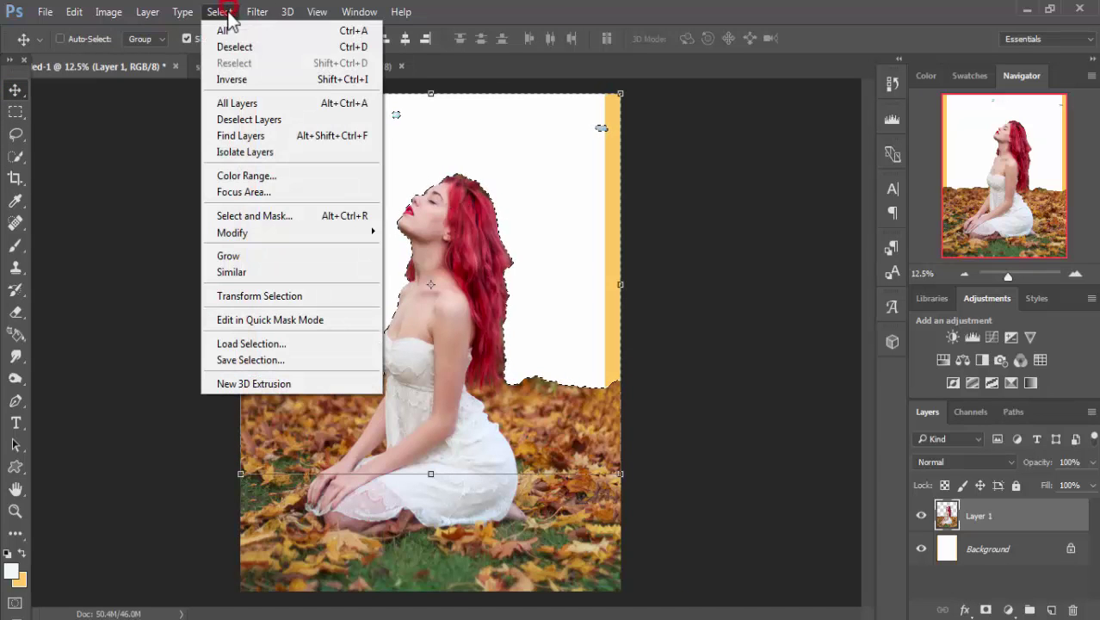
click(232, 48)
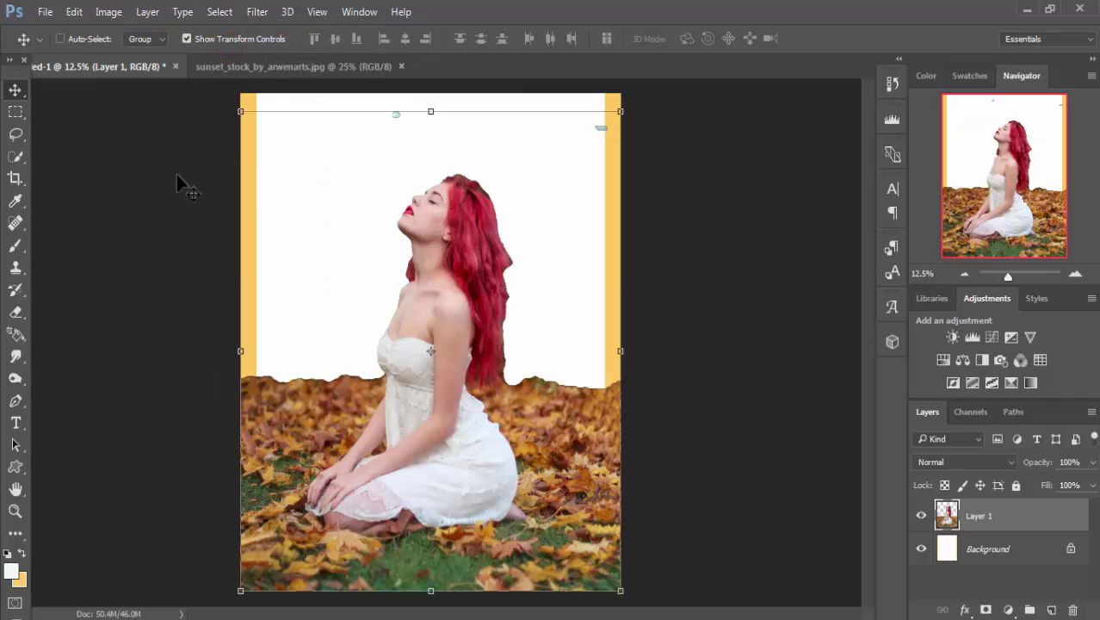
- Erase the leftover specks in the white area and leaf bits along the hair edge
click(16, 313)
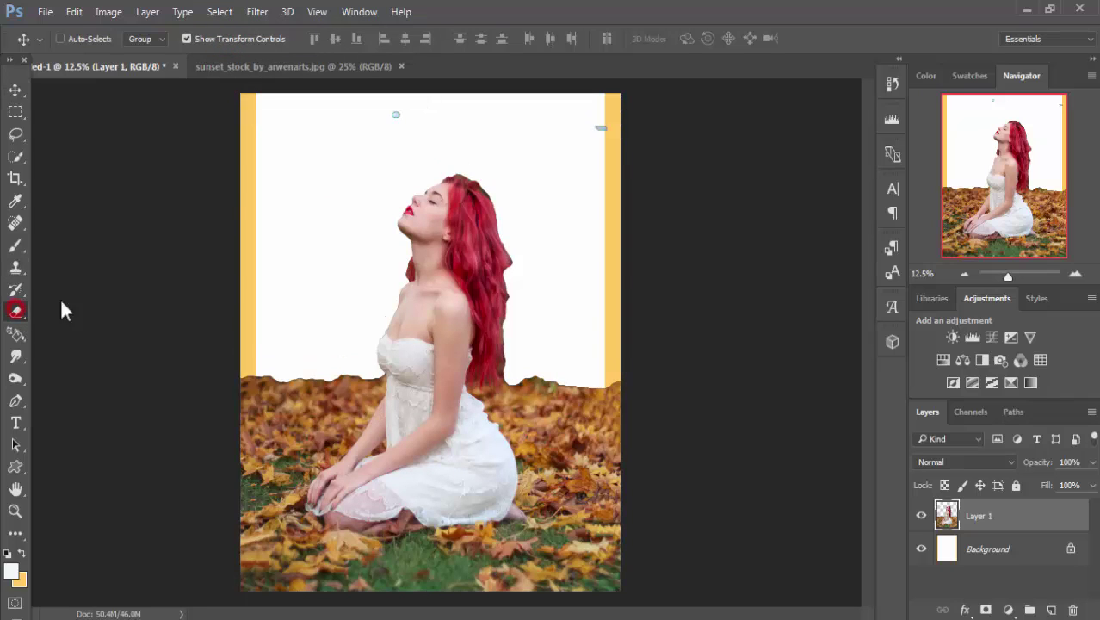
drag(409, 116, 393, 115)
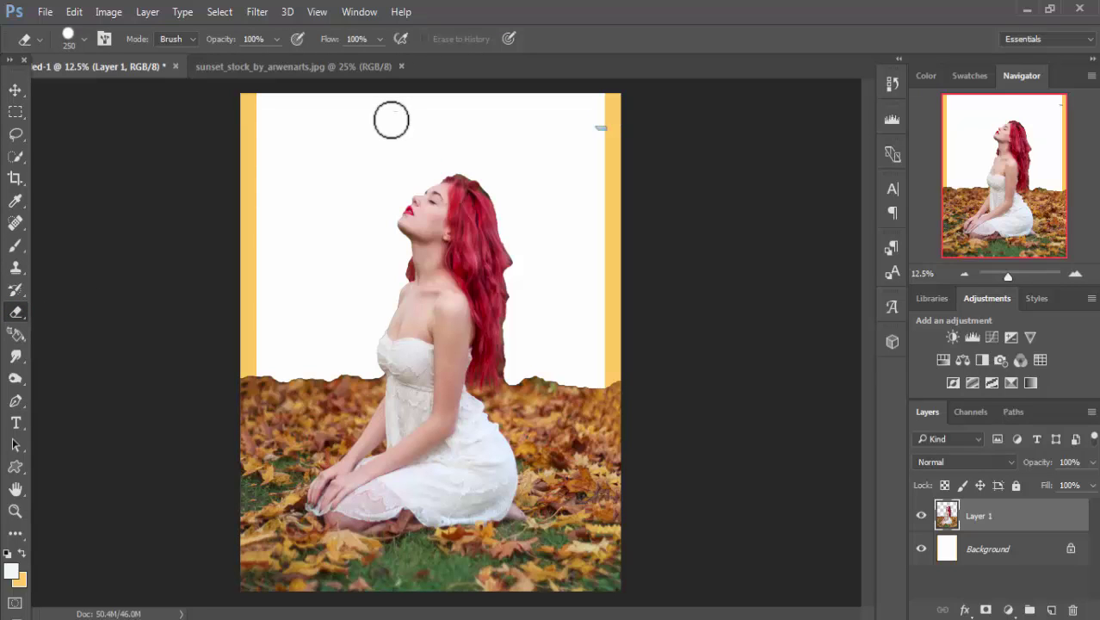
drag(392, 119, 602, 112)
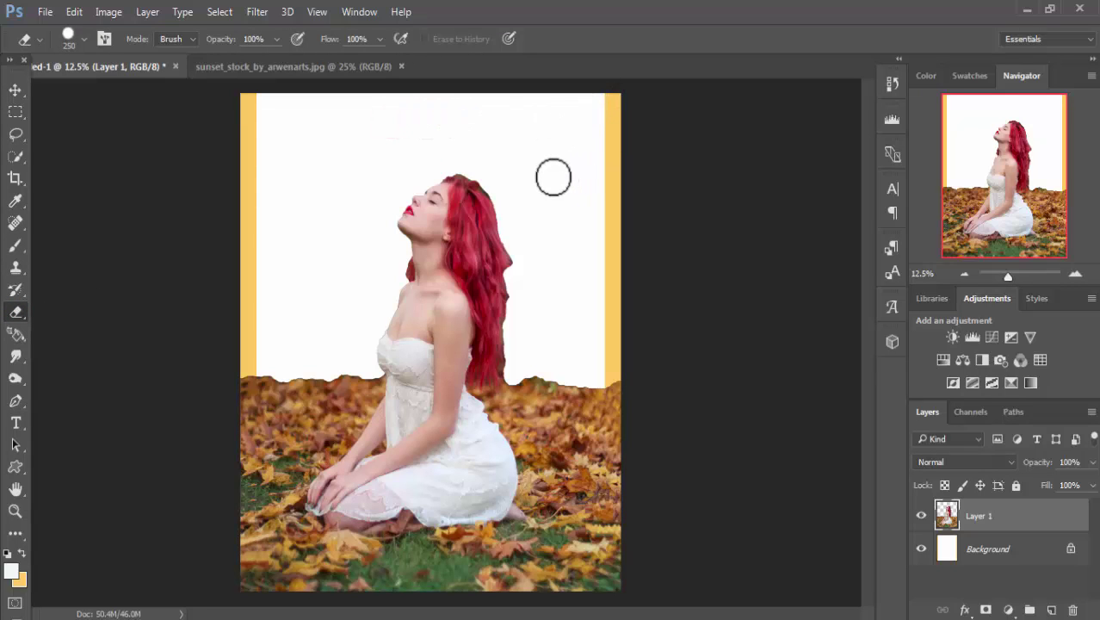
click(403, 159)
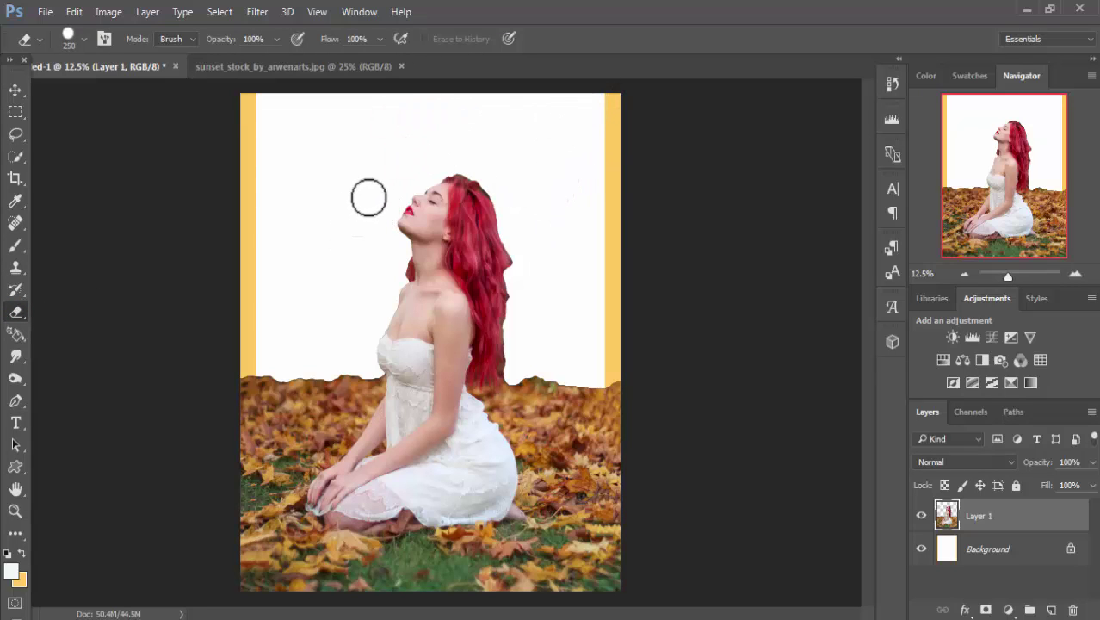
click(383, 196)
click(342, 262)
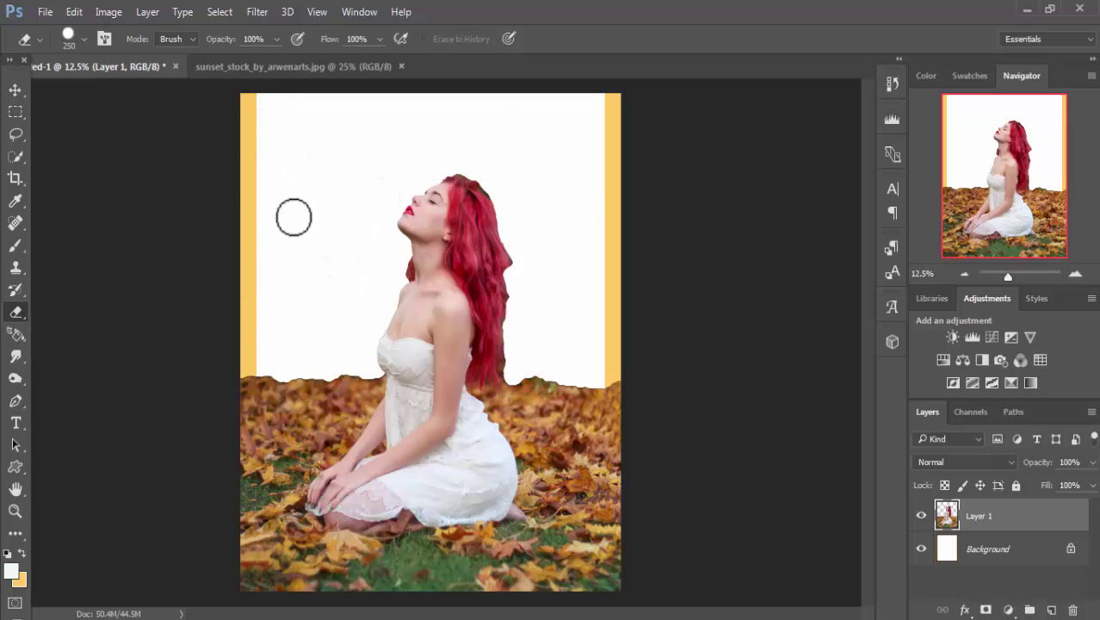
click(311, 276)
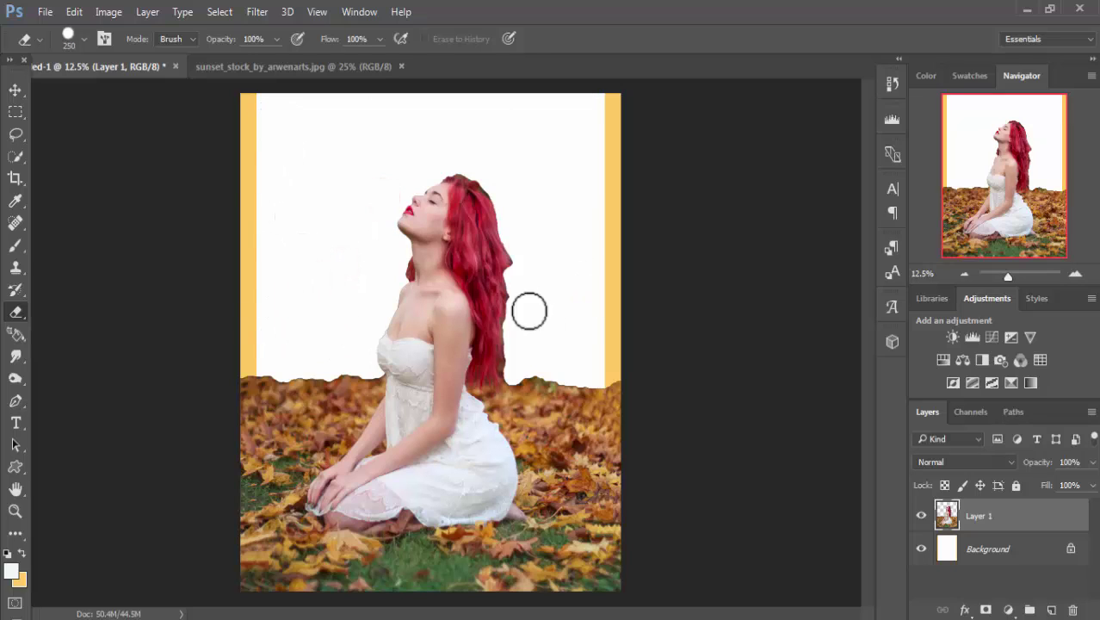
click(277, 363)
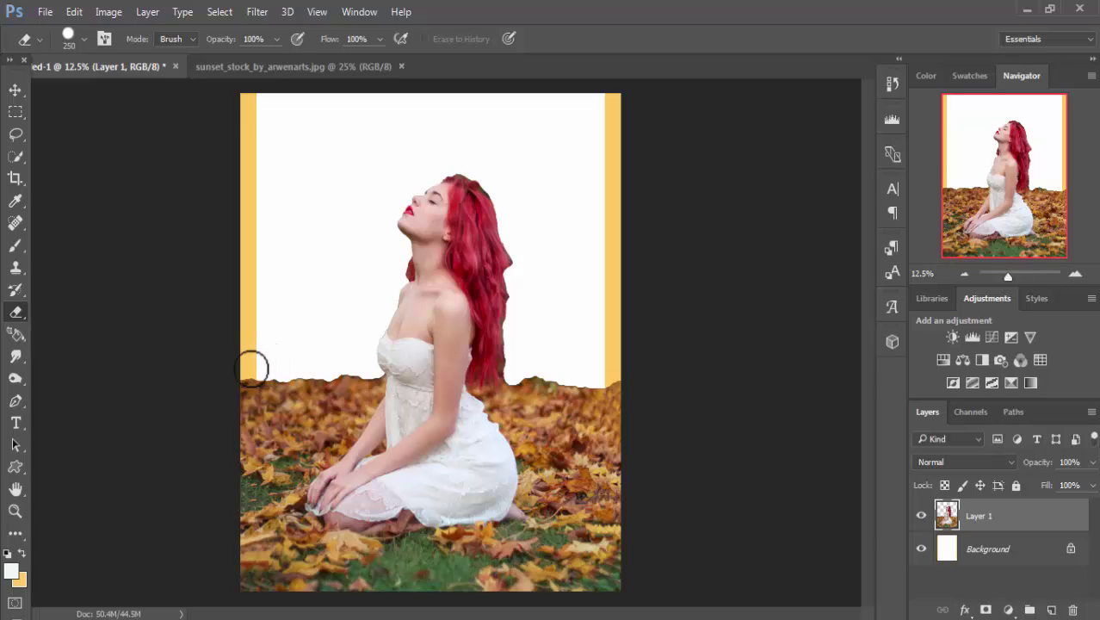
click(523, 364)
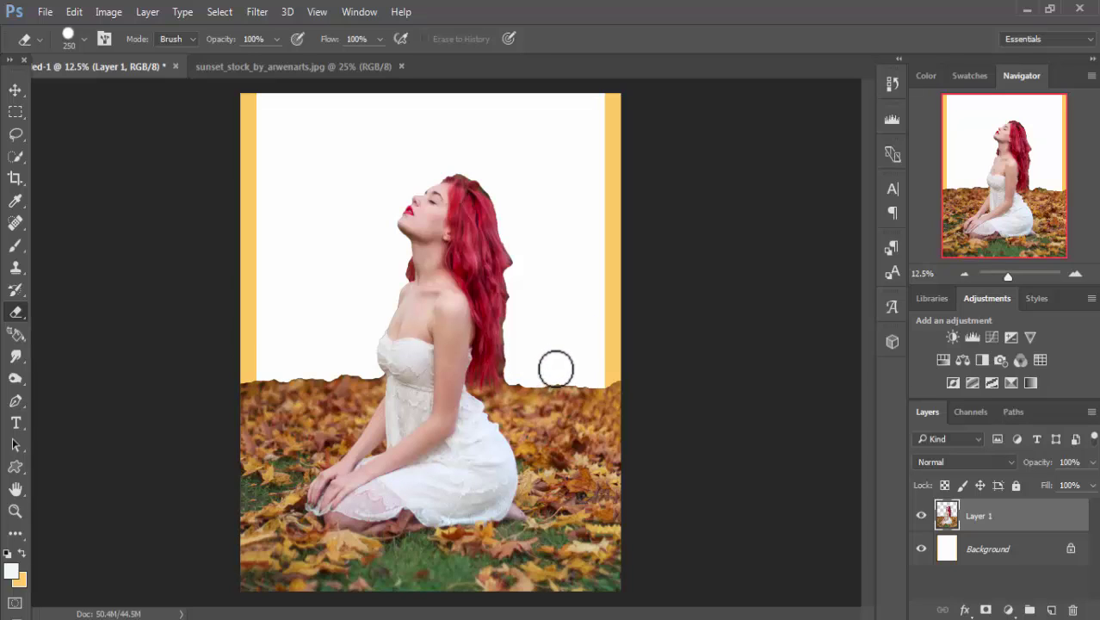
drag(526, 368, 523, 374)
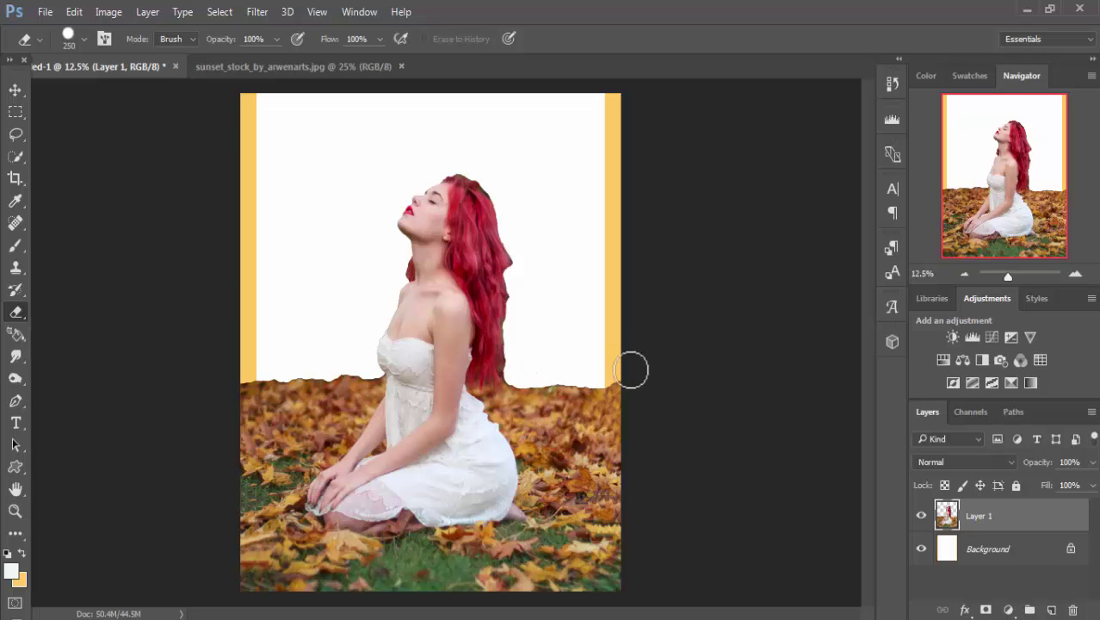
- In sunset_stock, marquee-select the right-hand portion of the sunset sky
click(17, 90)
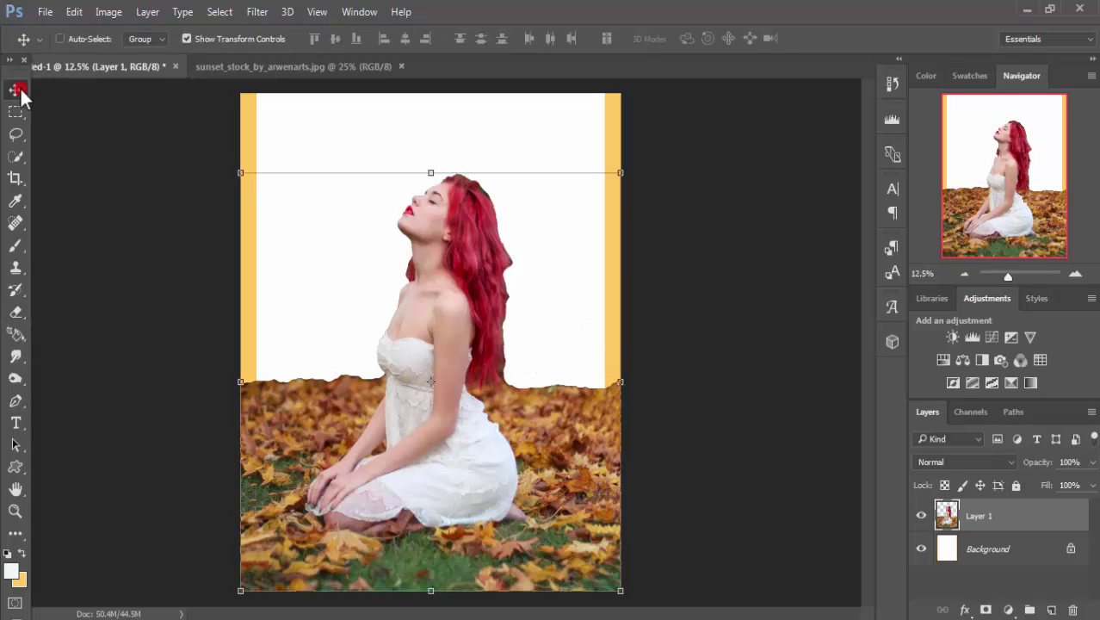
click(281, 66)
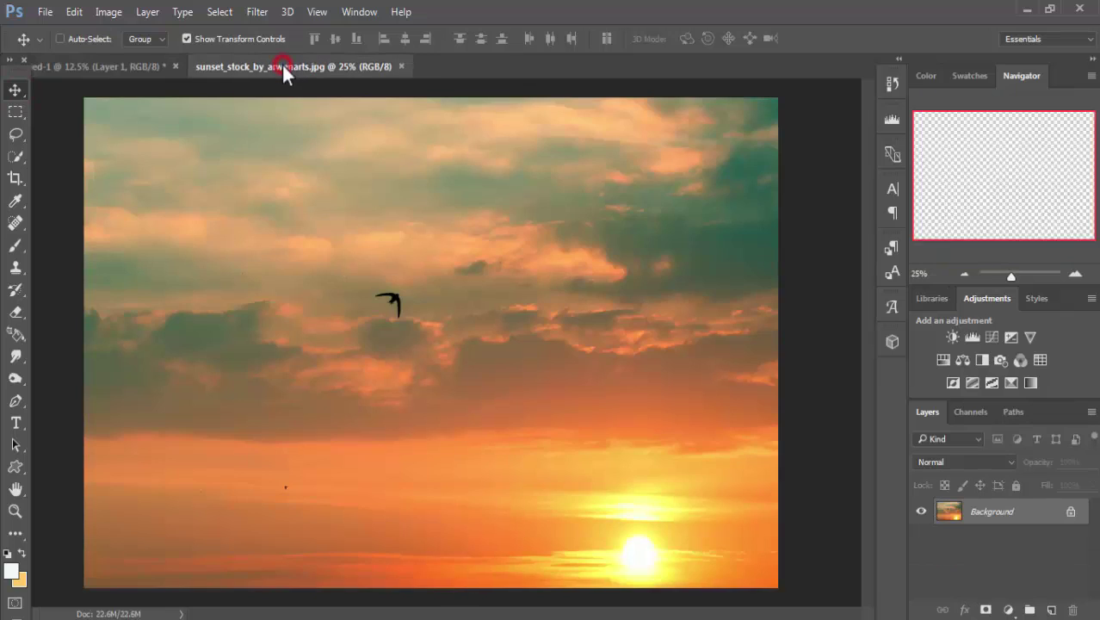
click(15, 113)
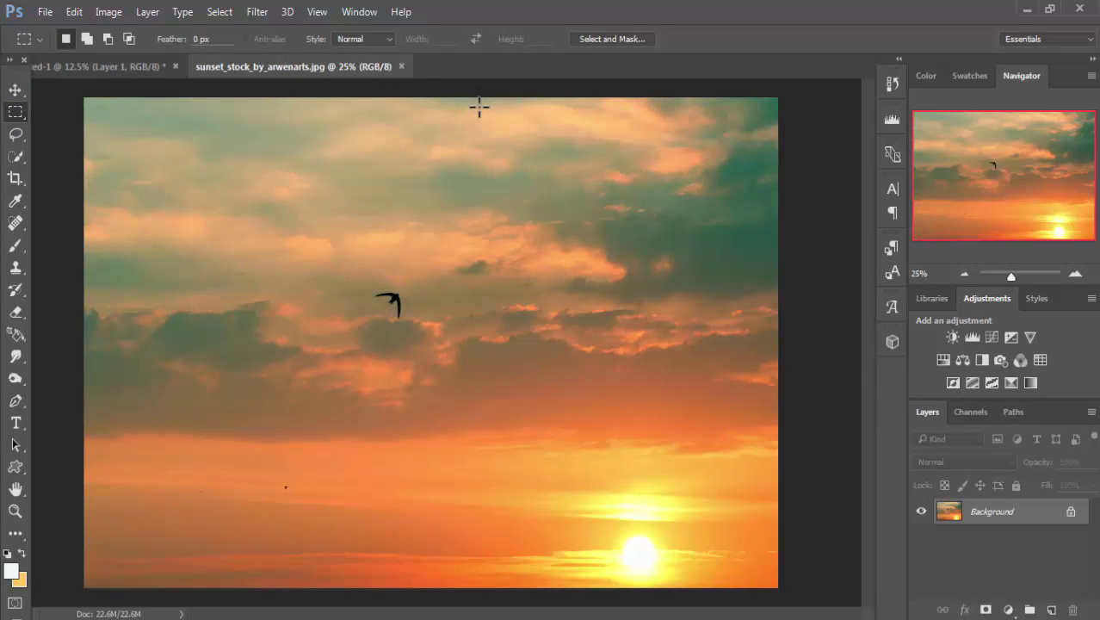
mouse_move(479, 149)
mouse_down()
mouse_move(749, 453)
mouse_move(780, 509)
mouse_up()
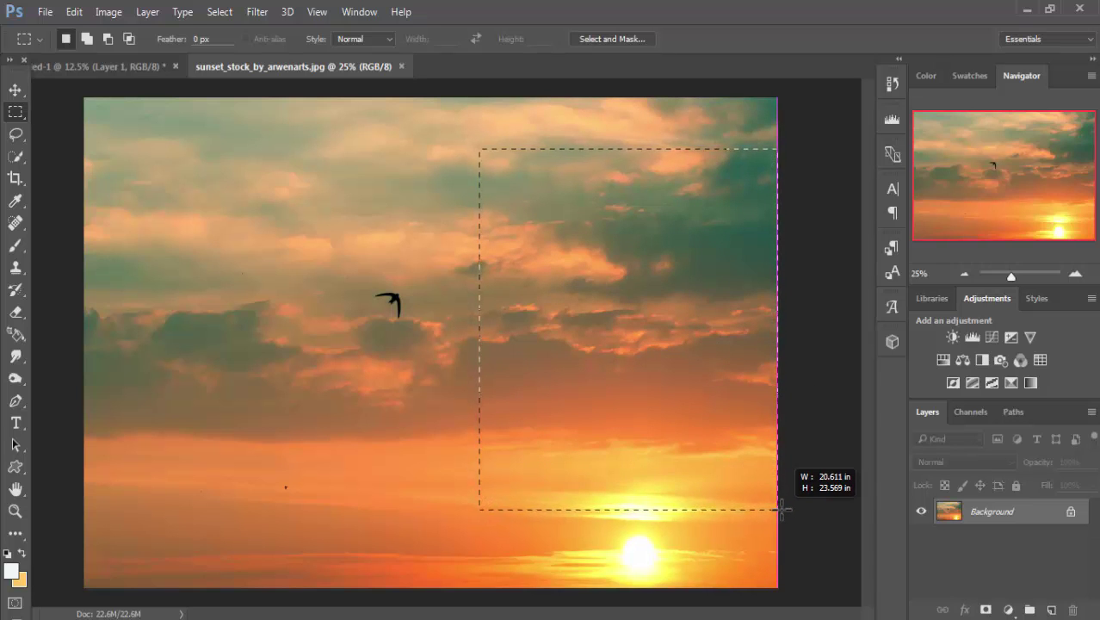
drag(781, 508, 781, 509)
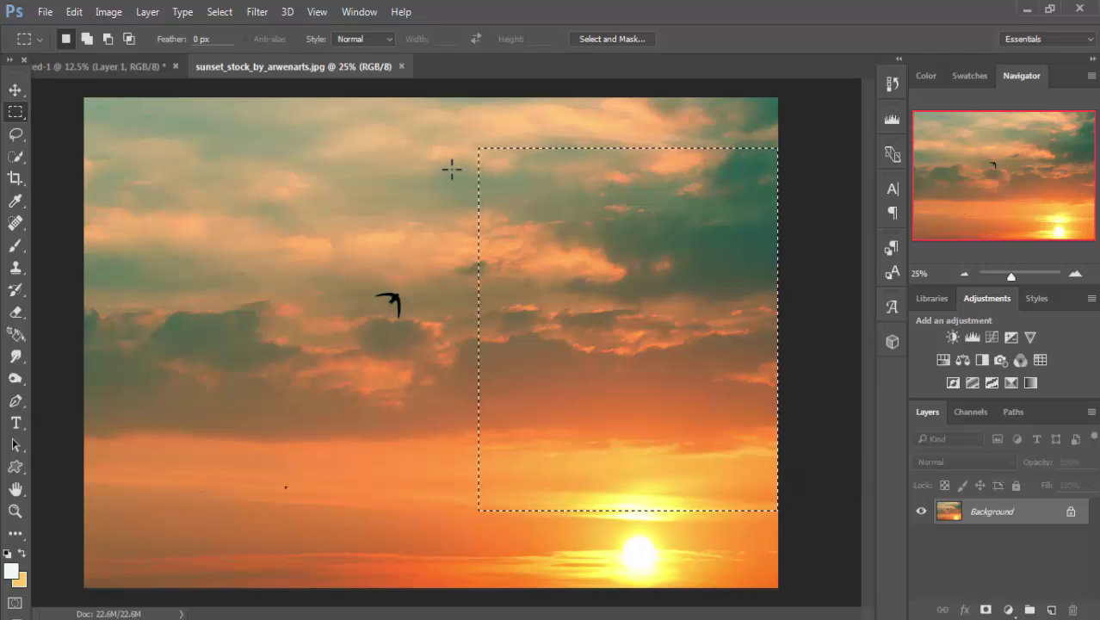
- Float the sunset window and drag the sky selection into the woman composite
click(15, 90)
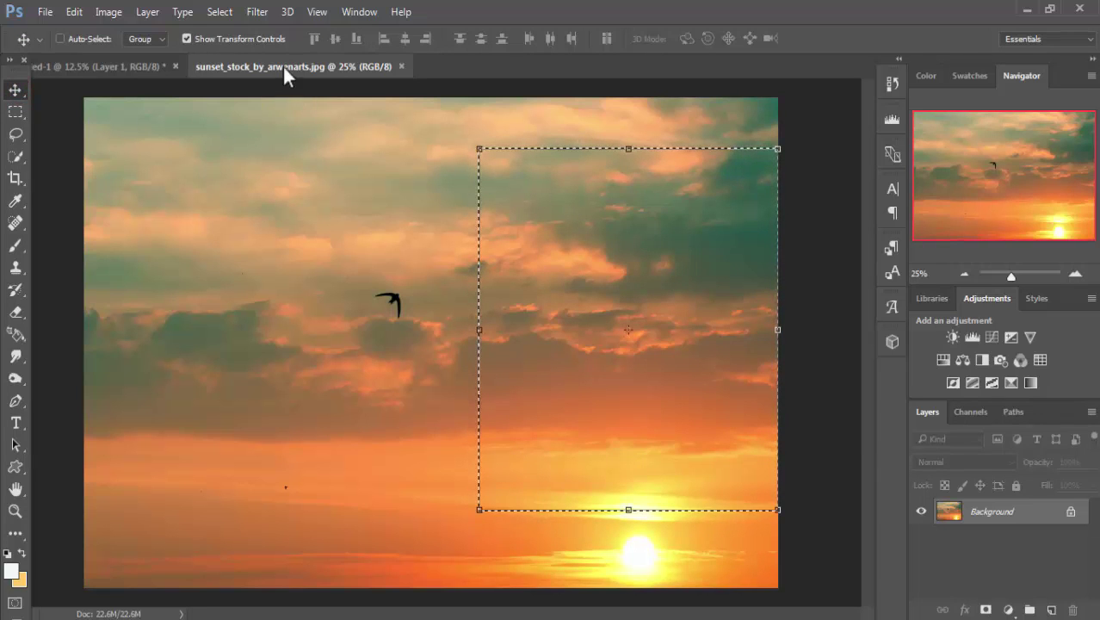
mouse_move(281, 65)
mouse_down()
mouse_move(266, 102)
mouse_move(472, 83)
mouse_up()
click(909, 245)
drag(833, 255, 321, 255)
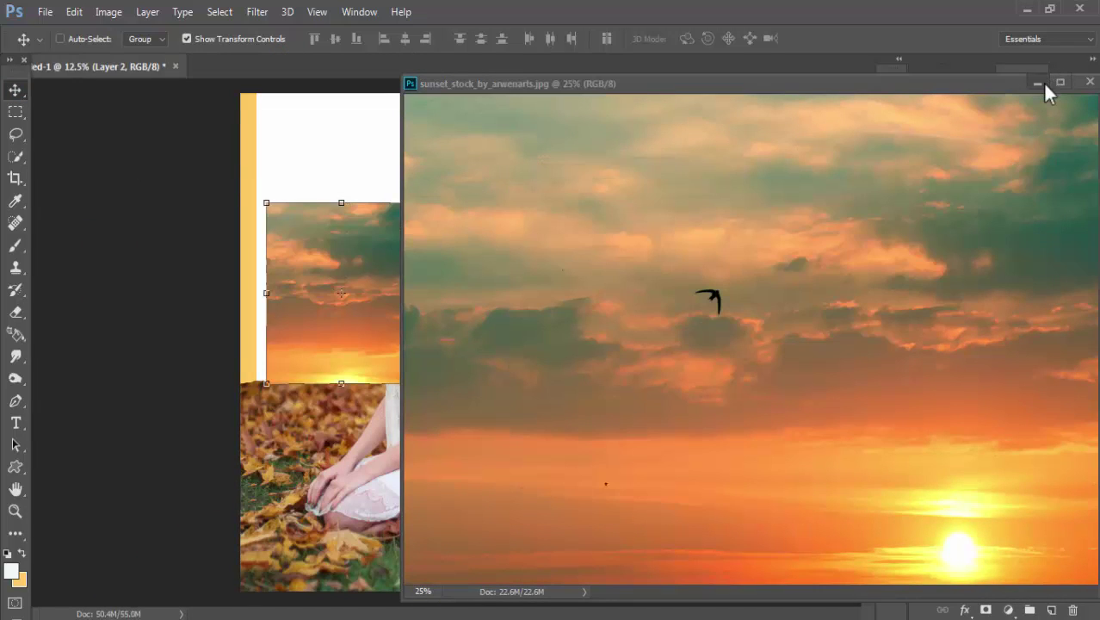
- Move the sky piece to the top-left and free-transform it across the upper canvas
click(1042, 83)
drag(365, 267, 338, 149)
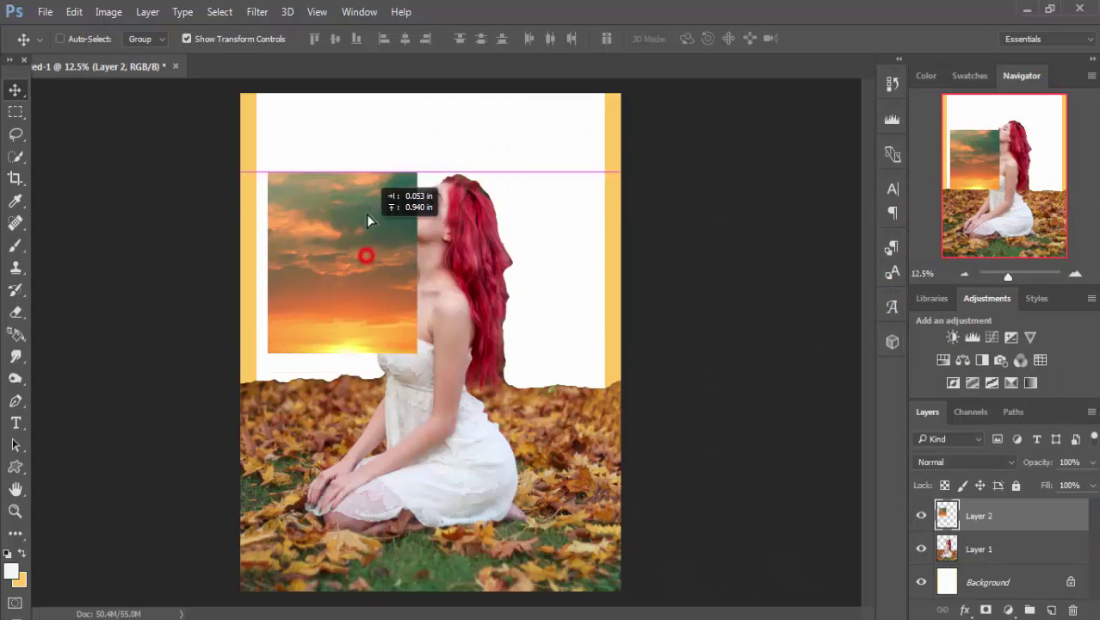
drag(340, 153, 340, 154)
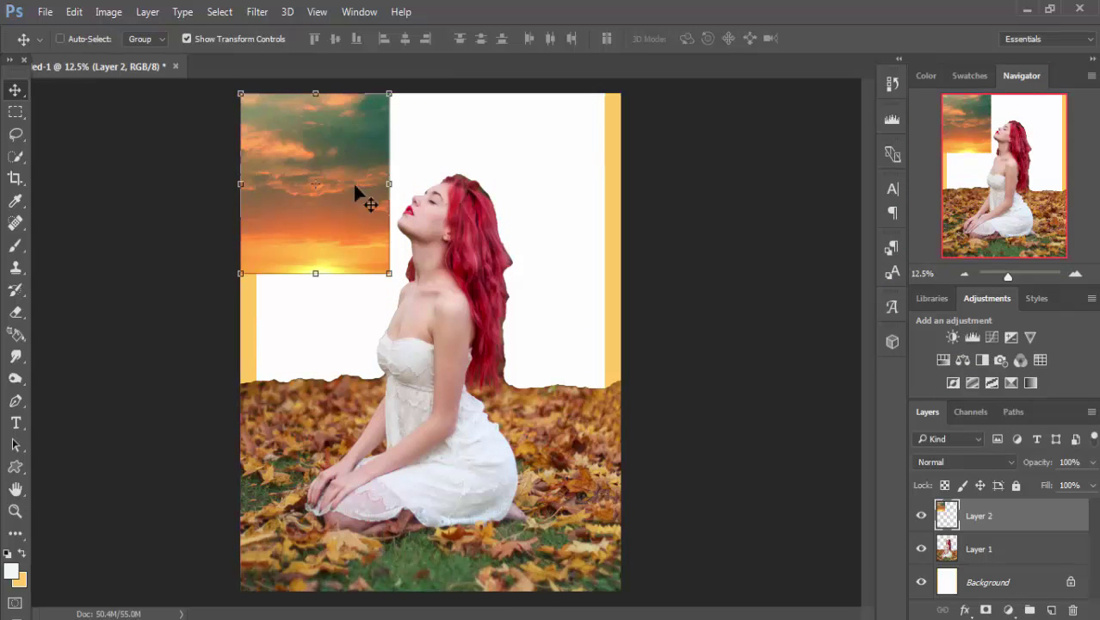
mouse_move(390, 273)
mouse_down()
mouse_move(530, 368)
mouse_move(620, 394)
mouse_up()
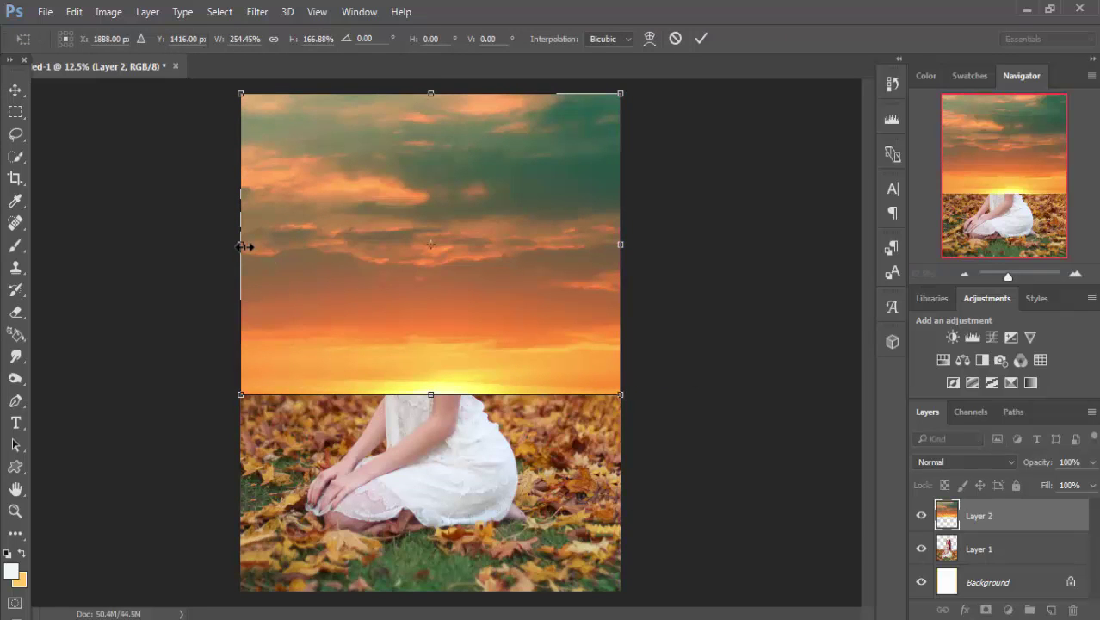
drag(244, 246, 241, 246)
click(704, 38)
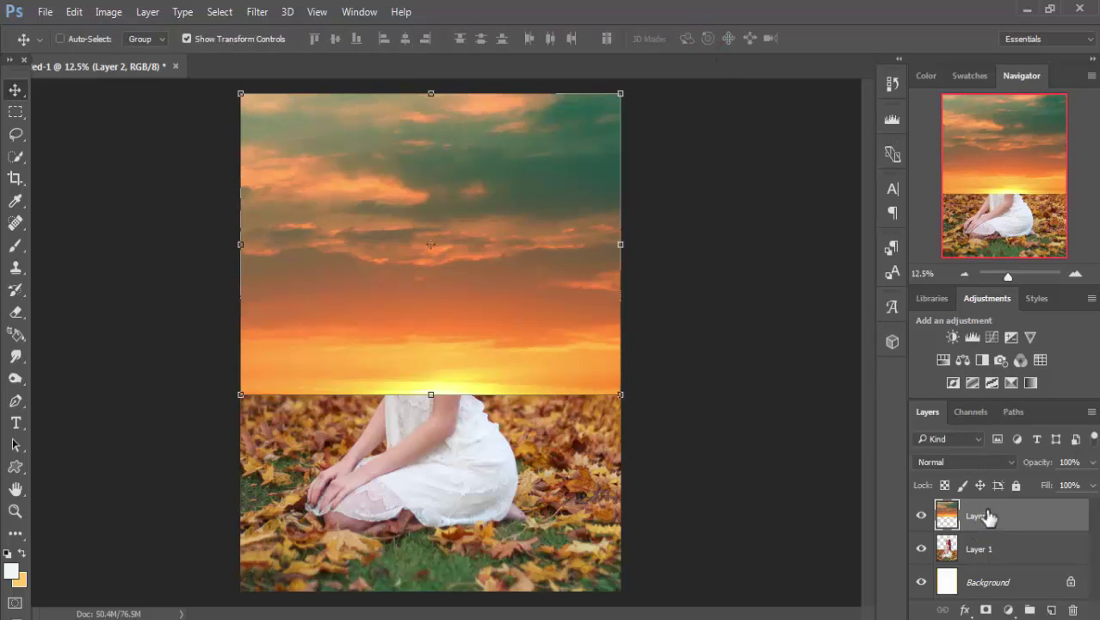
- Place Layer 2 below Layer 1 and make Layer 1 active
drag(988, 515, 995, 551)
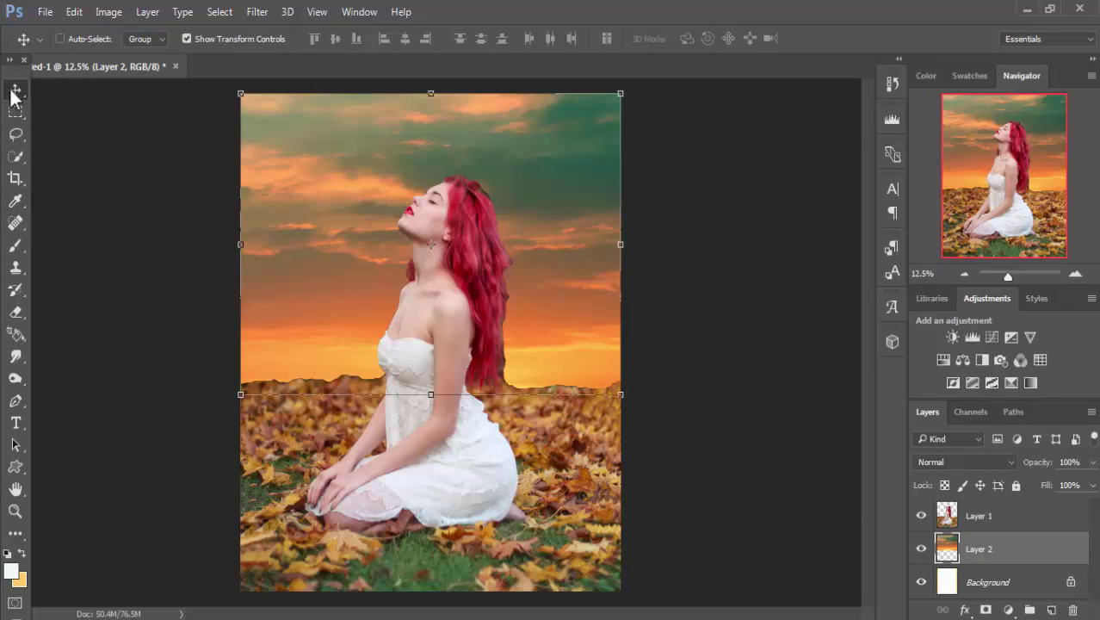
click(742, 159)
click(970, 513)
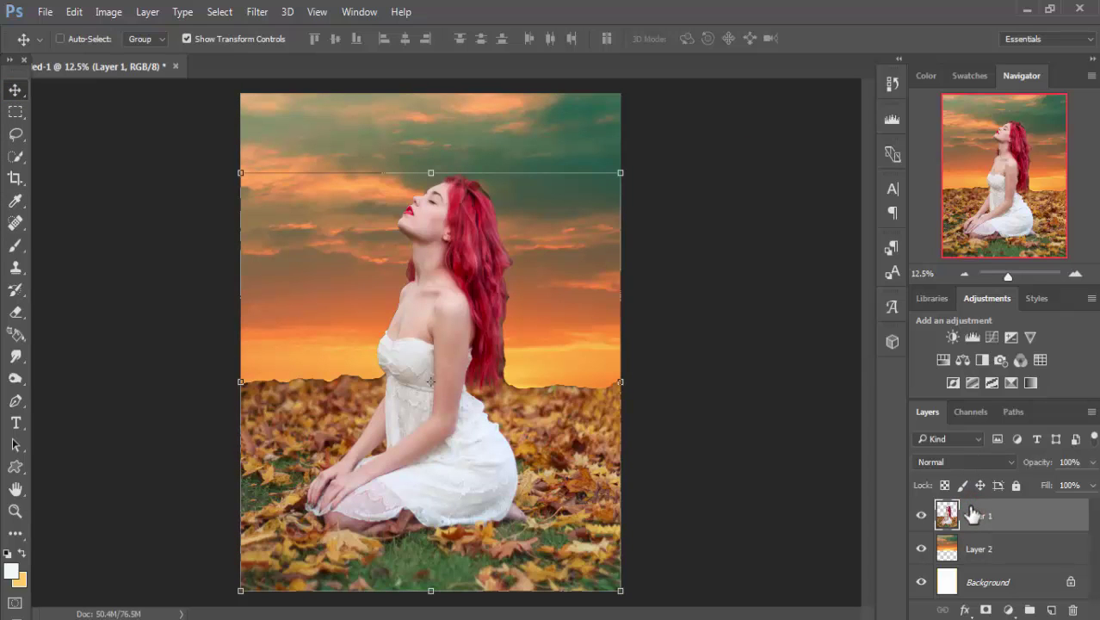
- Add a mask to Layer 1 and set a soft round brush at size 600, 86% opacity
click(986, 610)
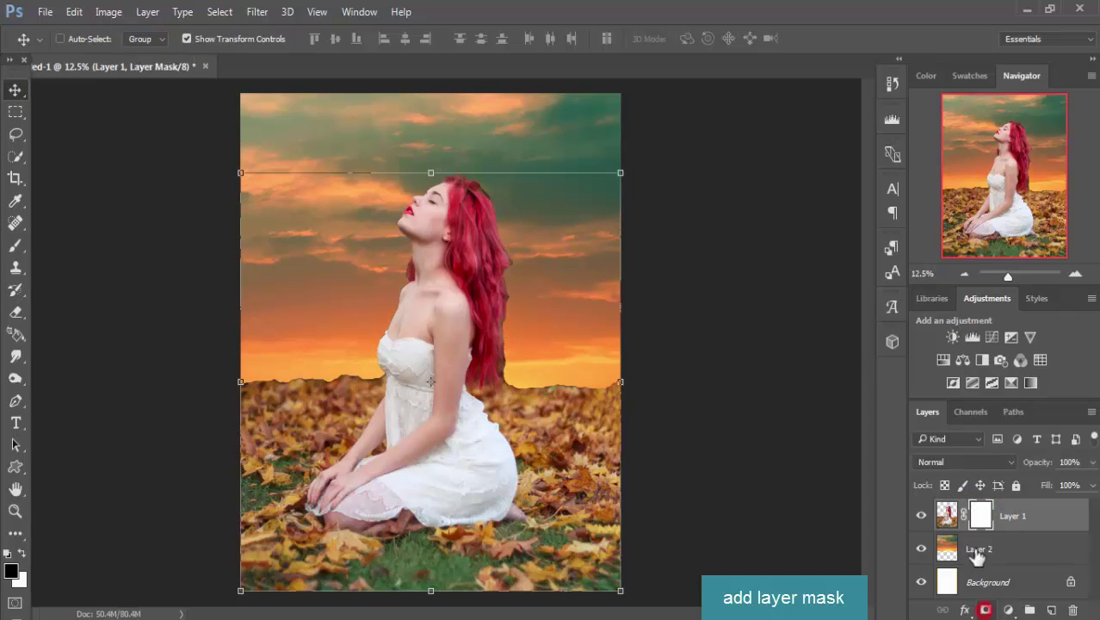
click(15, 245)
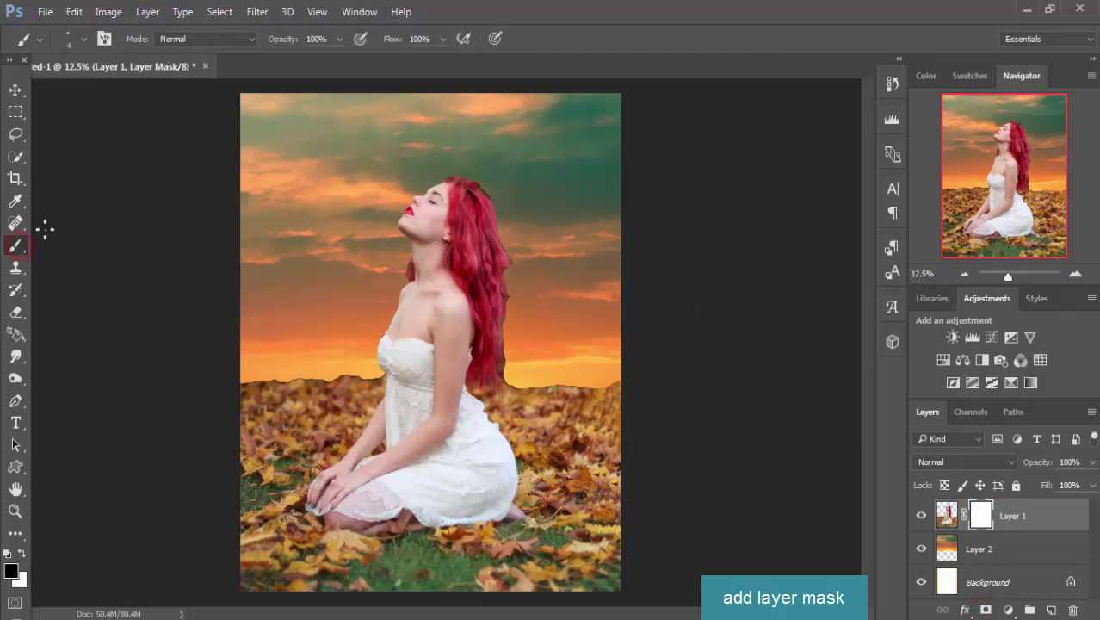
click(83, 38)
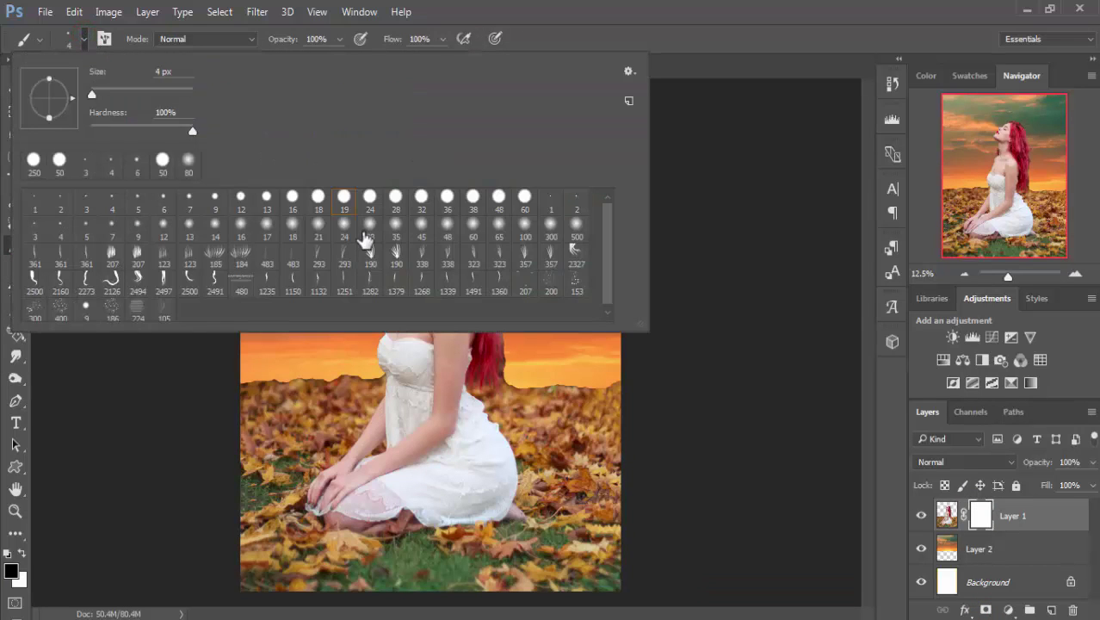
click(395, 225)
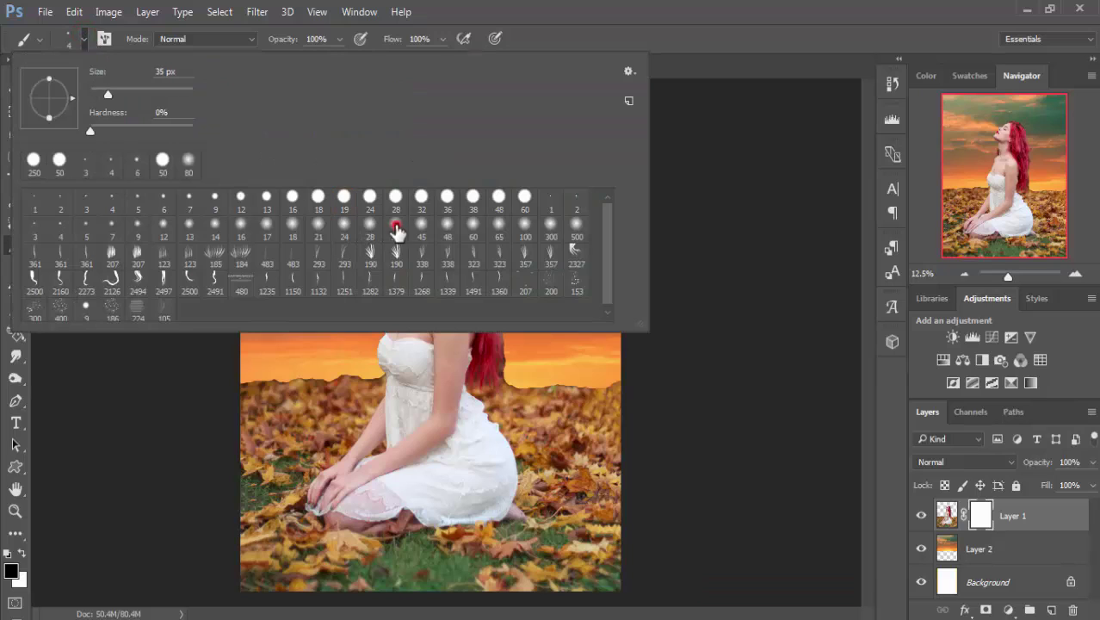
click(694, 26)
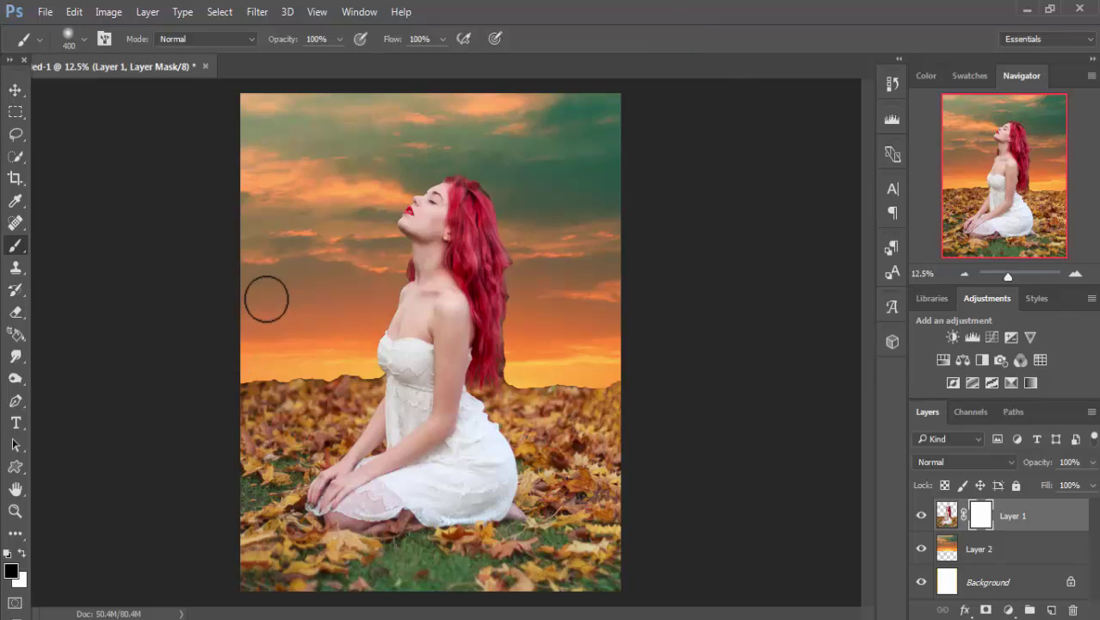
key(bracketright)
key(bracketright)
click(339, 39)
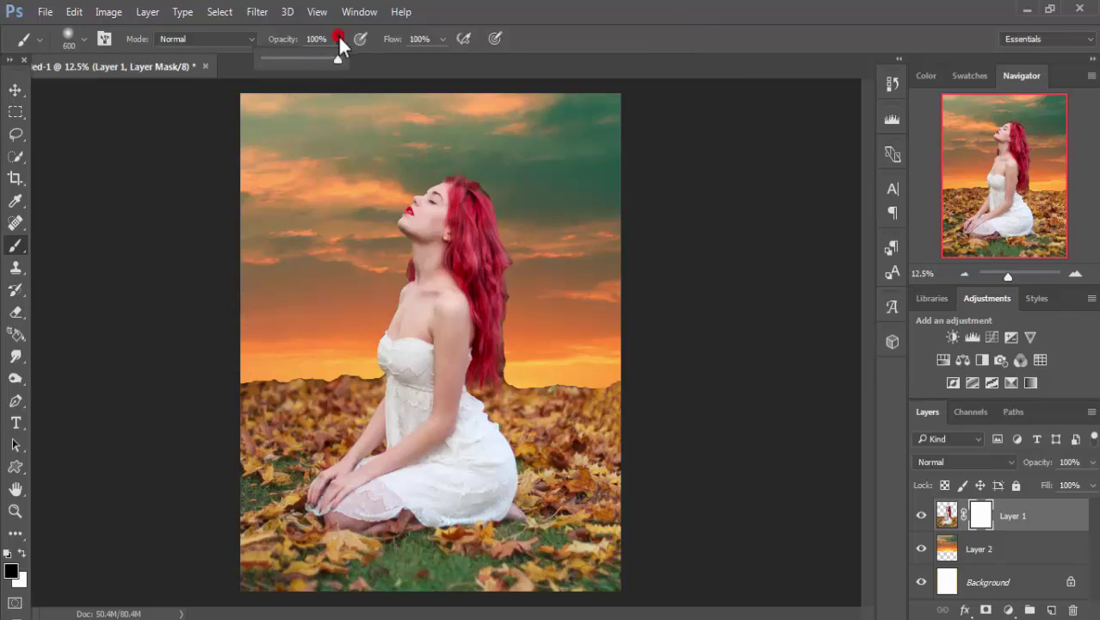
drag(337, 63, 325, 62)
- Paint the mask along the horizon behind the hair and torso to hide the dark edge
mouse_move(247, 358)
mouse_down()
mouse_move(326, 364)
mouse_move(239, 363)
mouse_move(333, 360)
mouse_move(308, 360)
mouse_up()
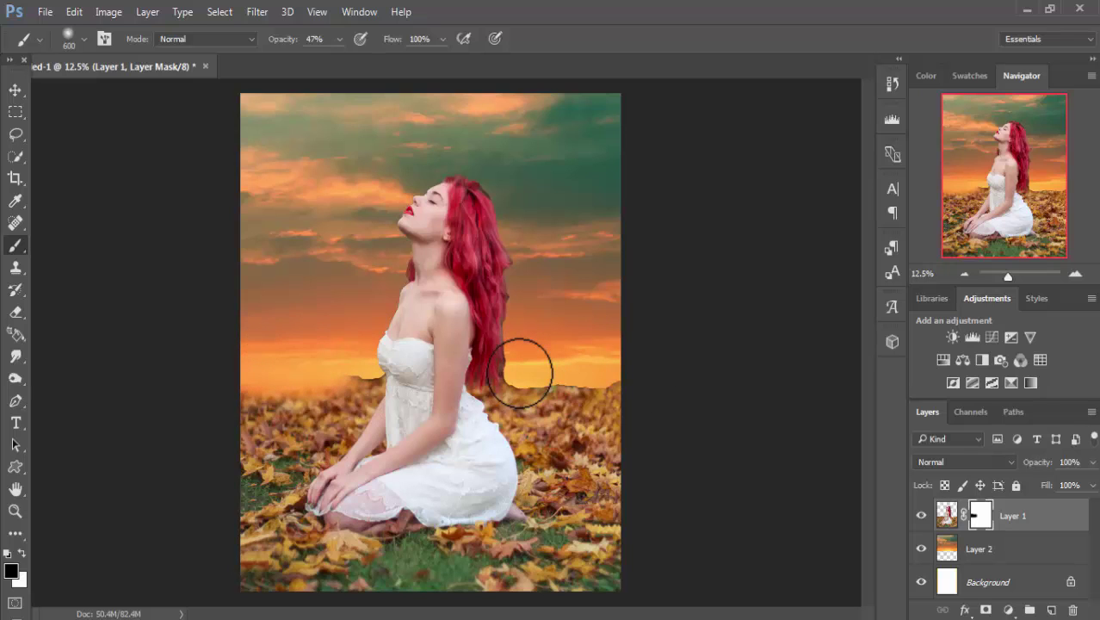
mouse_move(527, 370)
mouse_down()
mouse_move(609, 368)
mouse_move(561, 360)
mouse_up()
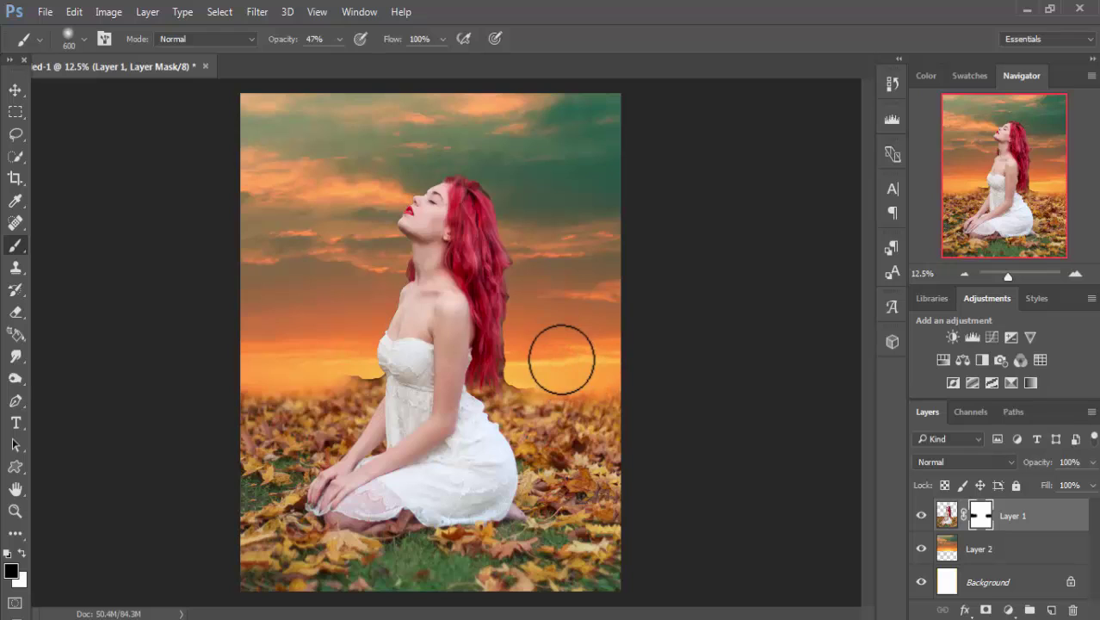
key(bracketleft)
key(bracketleft)
key(bracketleft)
key(bracketleft)
key(bracketleft)
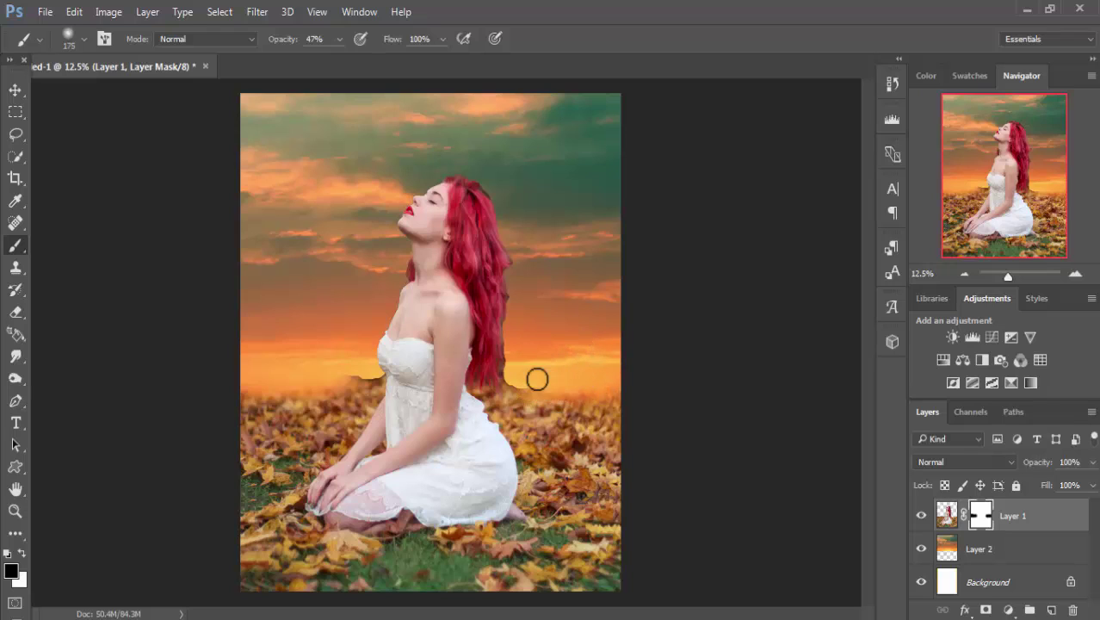
mouse_move(535, 383)
mouse_down()
mouse_move(508, 386)
mouse_move(550, 382)
mouse_move(530, 384)
mouse_up()
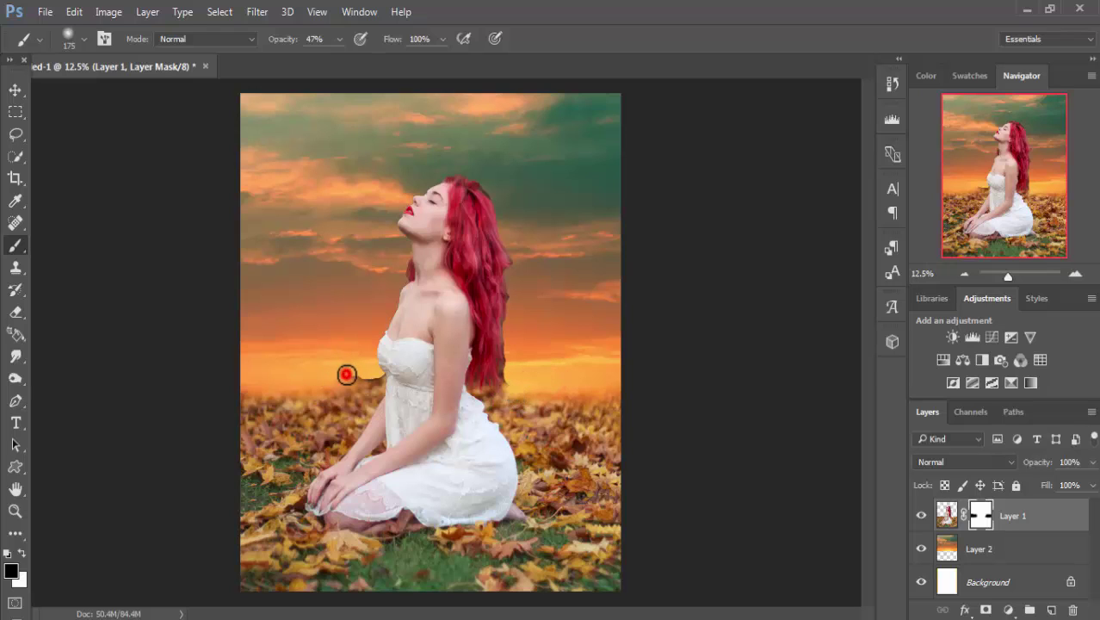
mouse_move(346, 375)
mouse_down()
mouse_move(378, 377)
mouse_move(331, 376)
mouse_up()
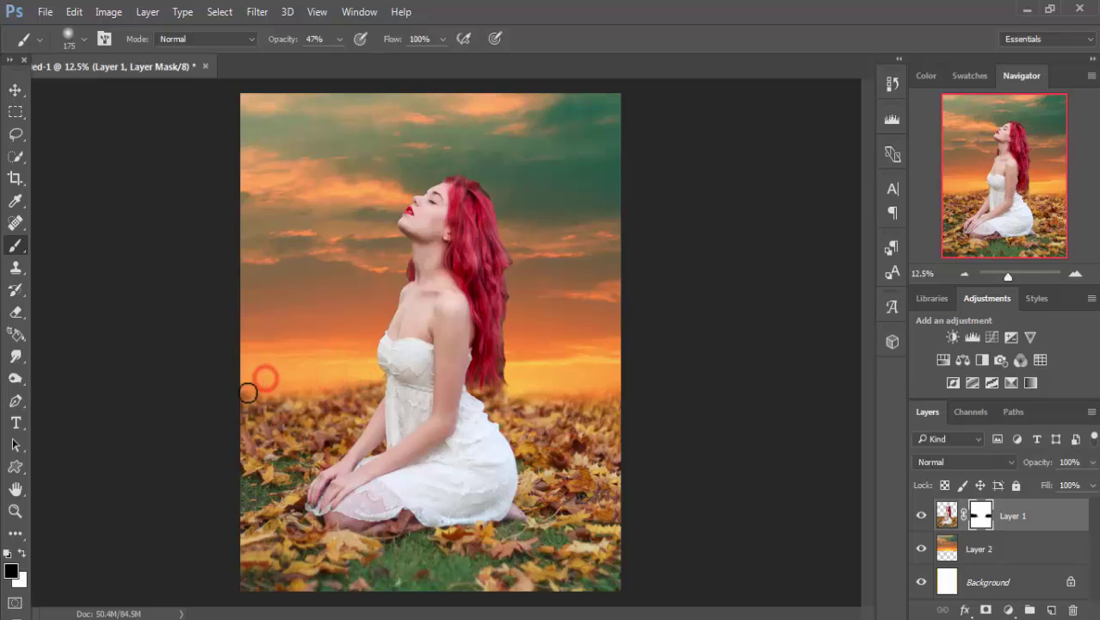
click(15, 90)
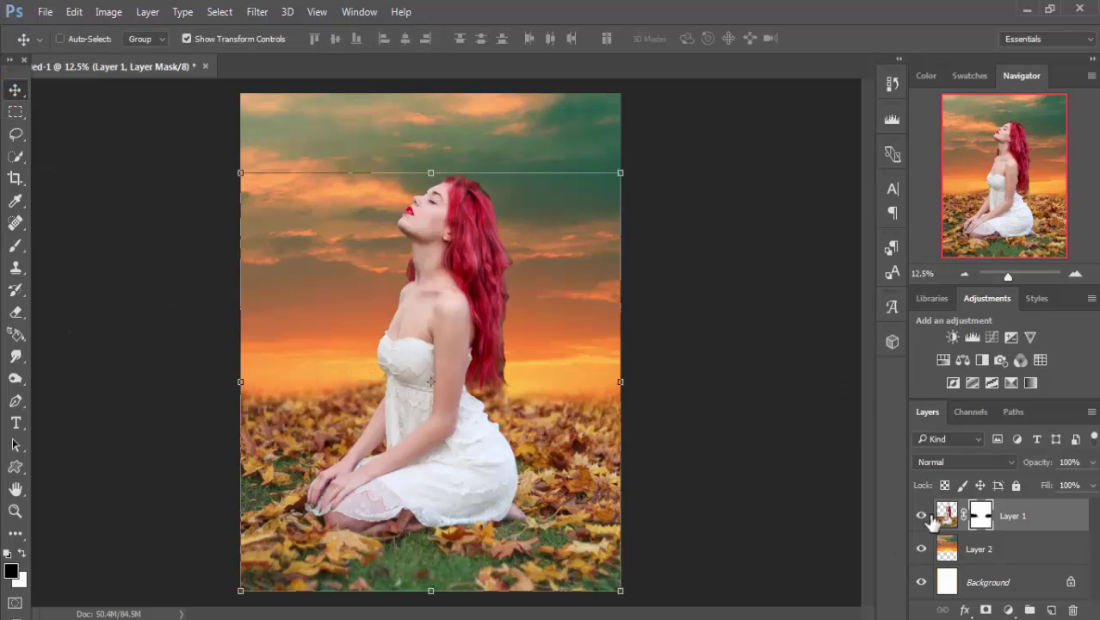
- Add empty Layer 3, choose the Smudge tool, and zoom in on Layer 1's head
click(946, 515)
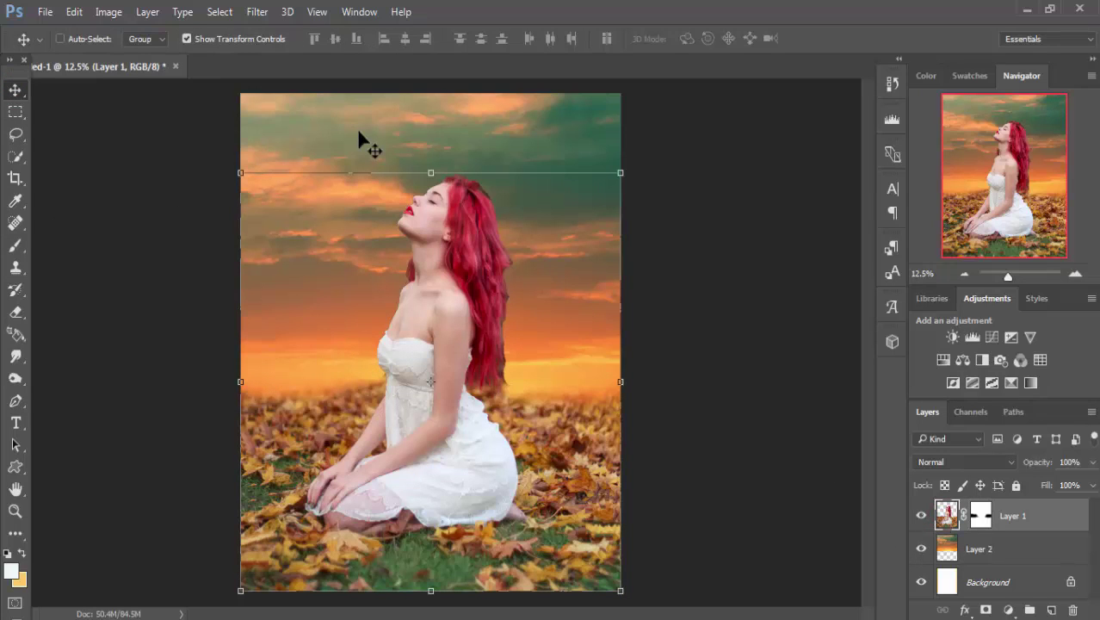
click(1051, 609)
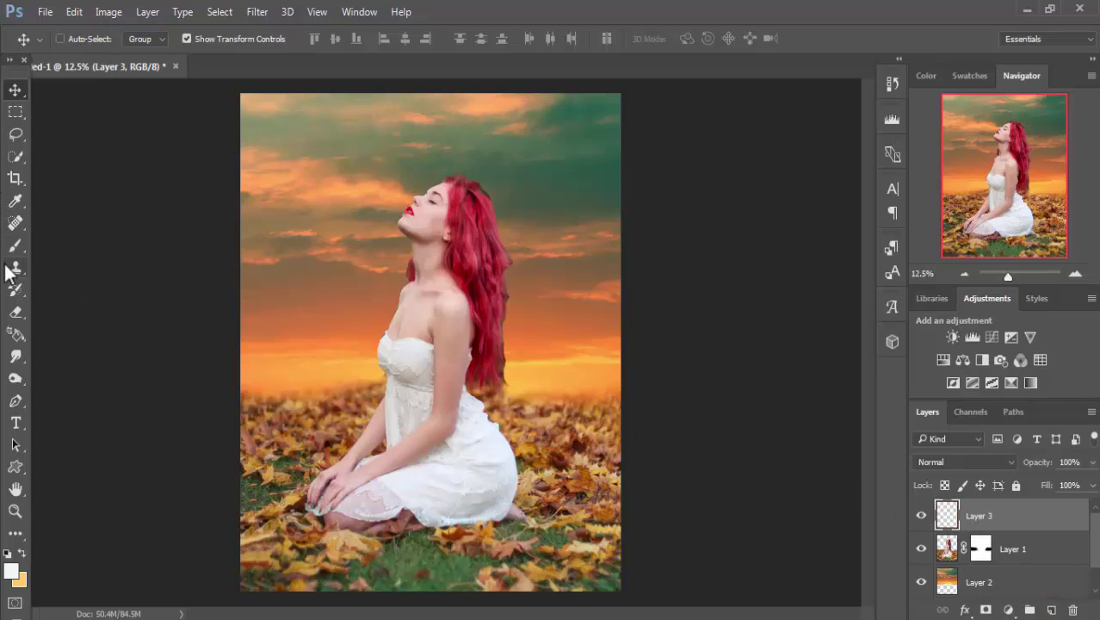
click(16, 363)
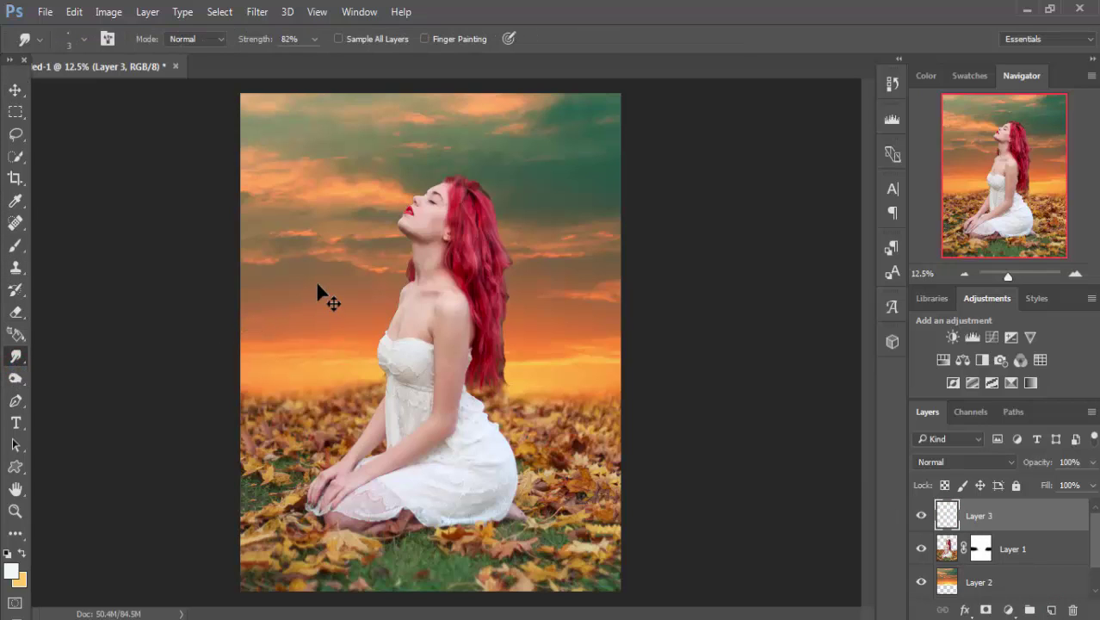
key(ctrl+plus)
key(ctrl+plus)
key(ctrl+plus)
click(951, 550)
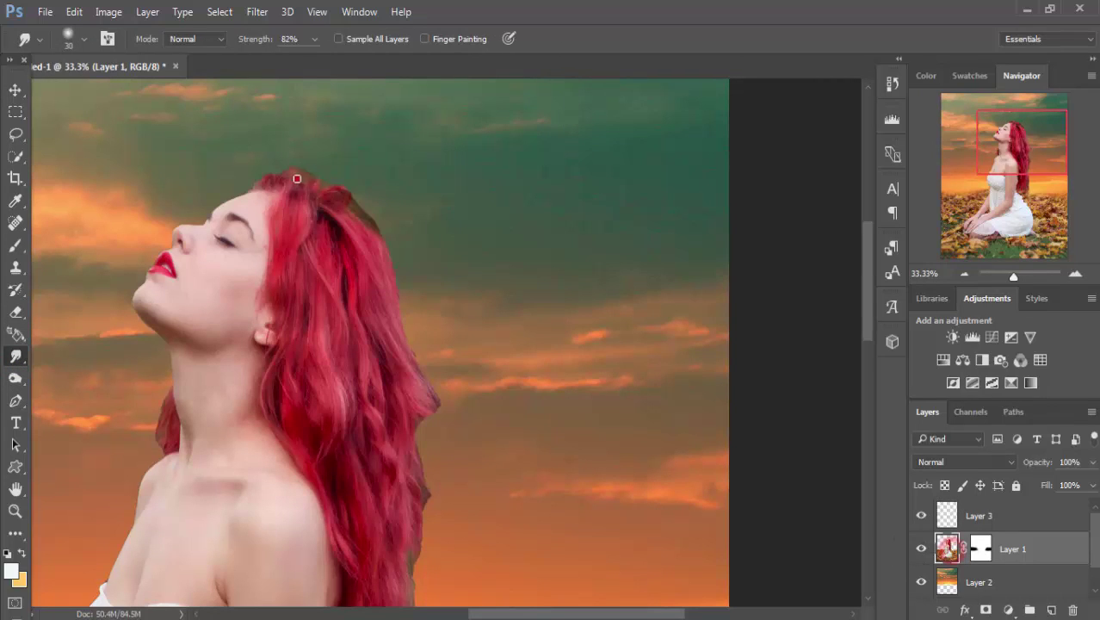
- Smudge the top and side hair edges into the sky at 54–65% strength
drag(297, 178, 327, 188)
drag(315, 43, 292, 55)
drag(349, 209, 390, 229)
mouse_move(404, 349)
mouse_down()
mouse_move(401, 417)
mouse_move(429, 436)
mouse_up()
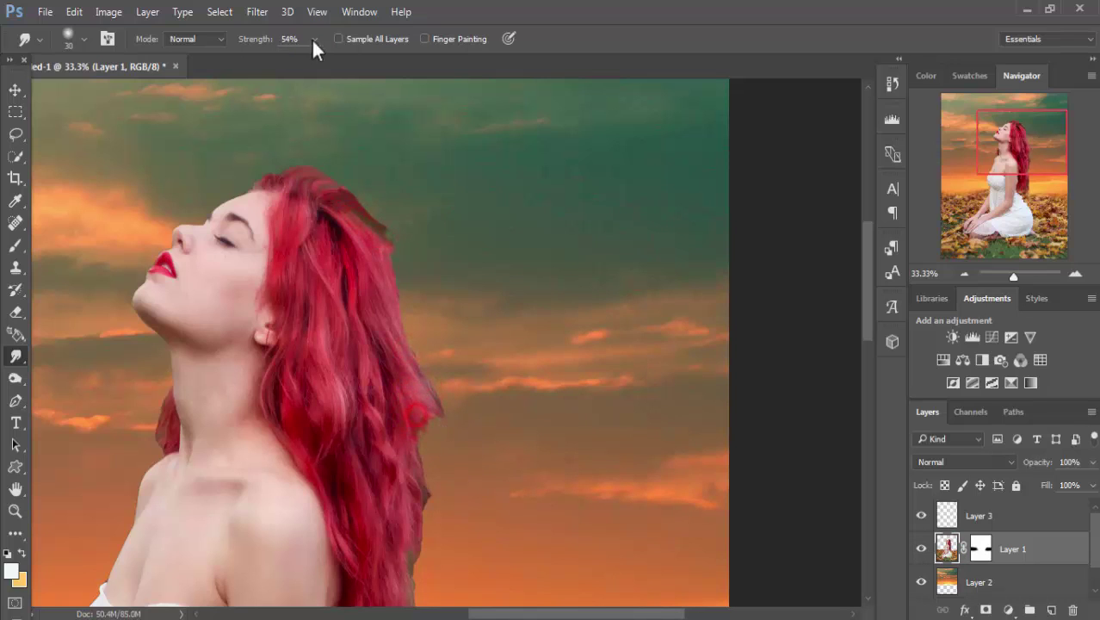
drag(314, 39, 320, 53)
mouse_move(388, 297)
mouse_down()
mouse_move(412, 279)
mouse_move(403, 387)
mouse_move(417, 422)
mouse_move(418, 508)
mouse_move(401, 541)
mouse_move(423, 560)
mouse_move(448, 357)
mouse_up()
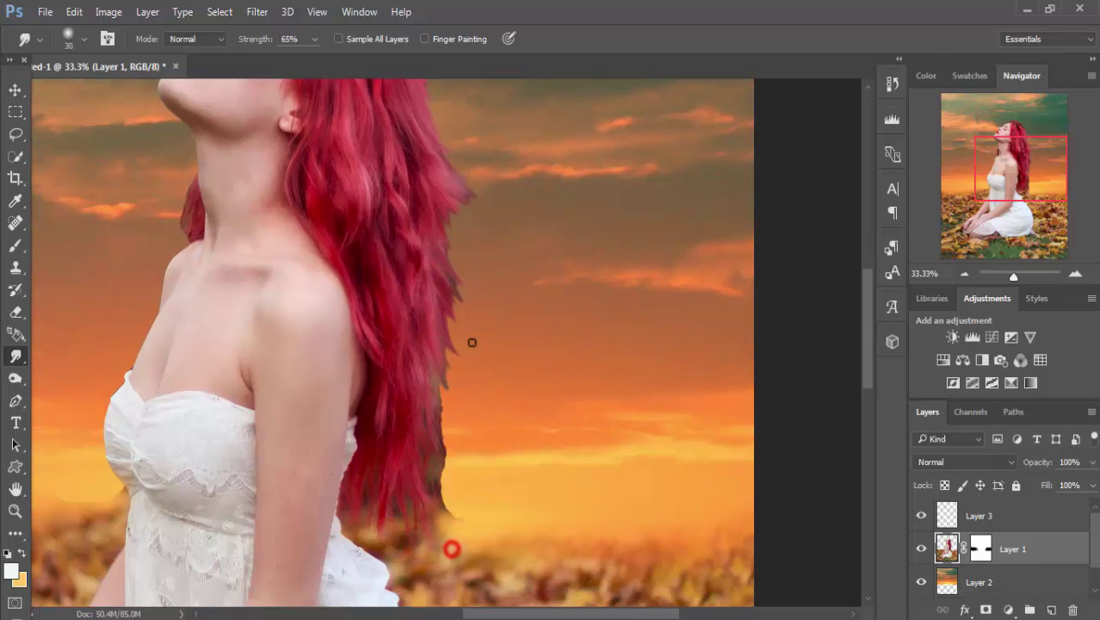
- Smudge the lower hair edge, neck strands and top of the hair outward
mouse_move(446, 418)
mouse_down()
mouse_move(430, 345)
mouse_move(422, 373)
mouse_move(437, 434)
mouse_move(426, 424)
mouse_move(428, 453)
mouse_up()
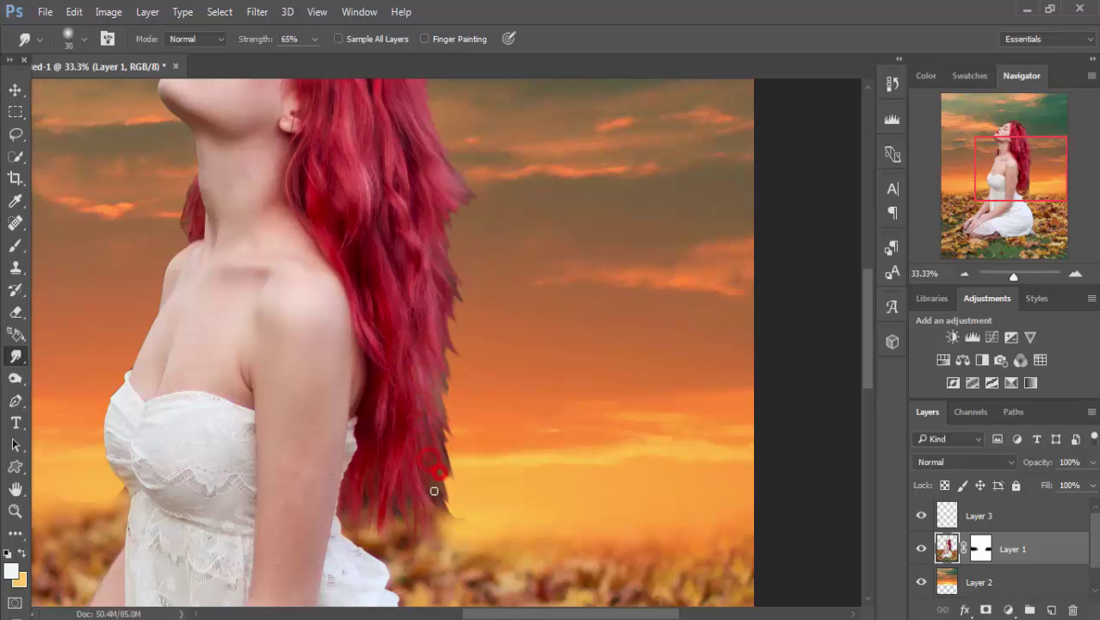
mouse_move(377, 518)
mouse_down()
mouse_move(359, 485)
mouse_move(430, 481)
mouse_up()
drag(401, 383, 511, 515)
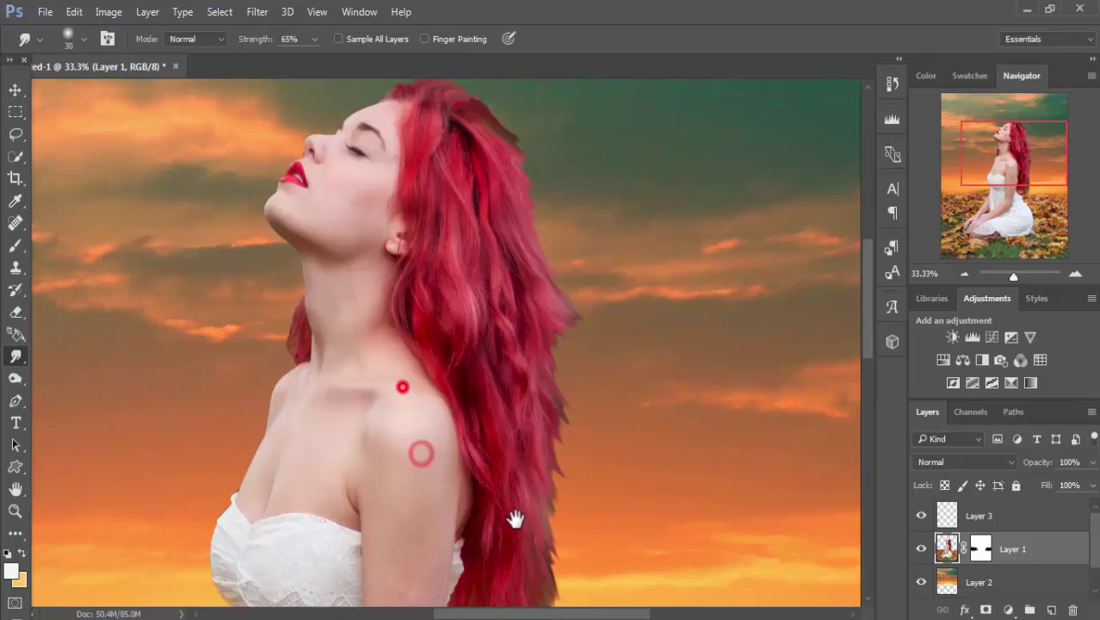
mouse_move(309, 318)
mouse_down()
mouse_move(291, 343)
mouse_move(296, 334)
mouse_move(298, 369)
mouse_move(292, 352)
mouse_move(284, 358)
mouse_up()
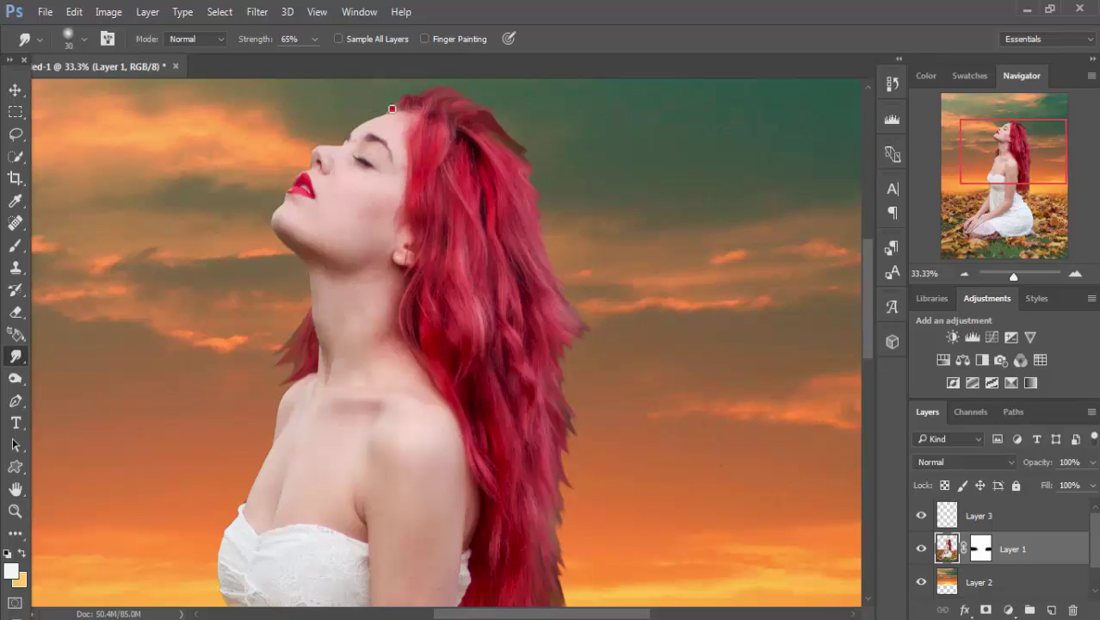
mouse_move(392, 109)
mouse_down()
mouse_move(409, 101)
mouse_move(420, 122)
mouse_up()
click(16, 91)
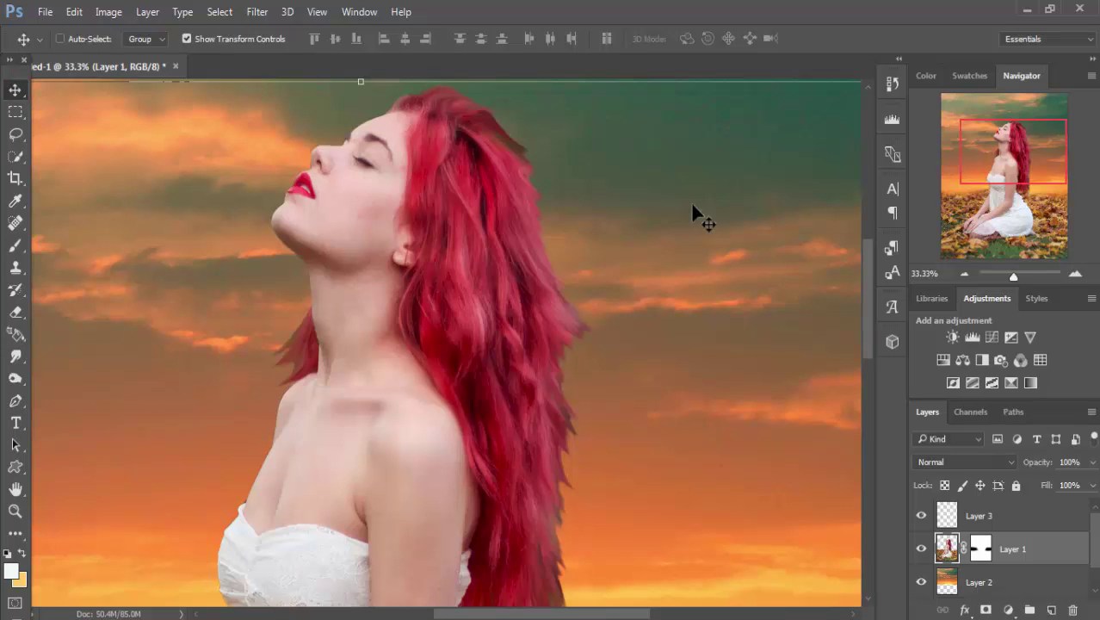
- Add Layer 4 and fill it with 50% Gray
key(ctrl+minus)
key(ctrl+minus)
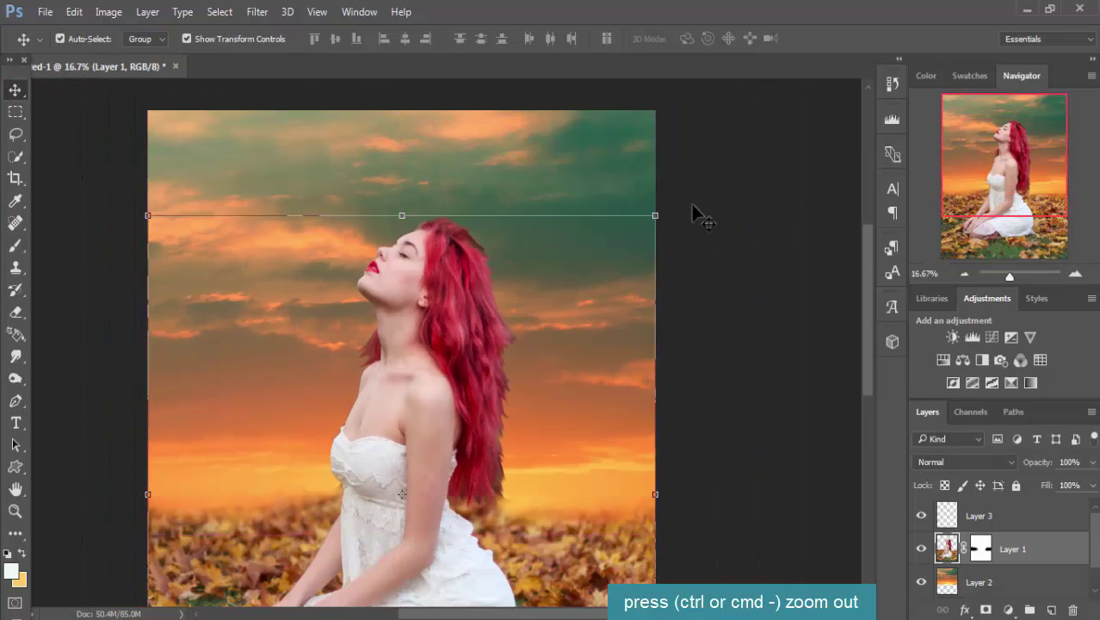
key(ctrl+minus)
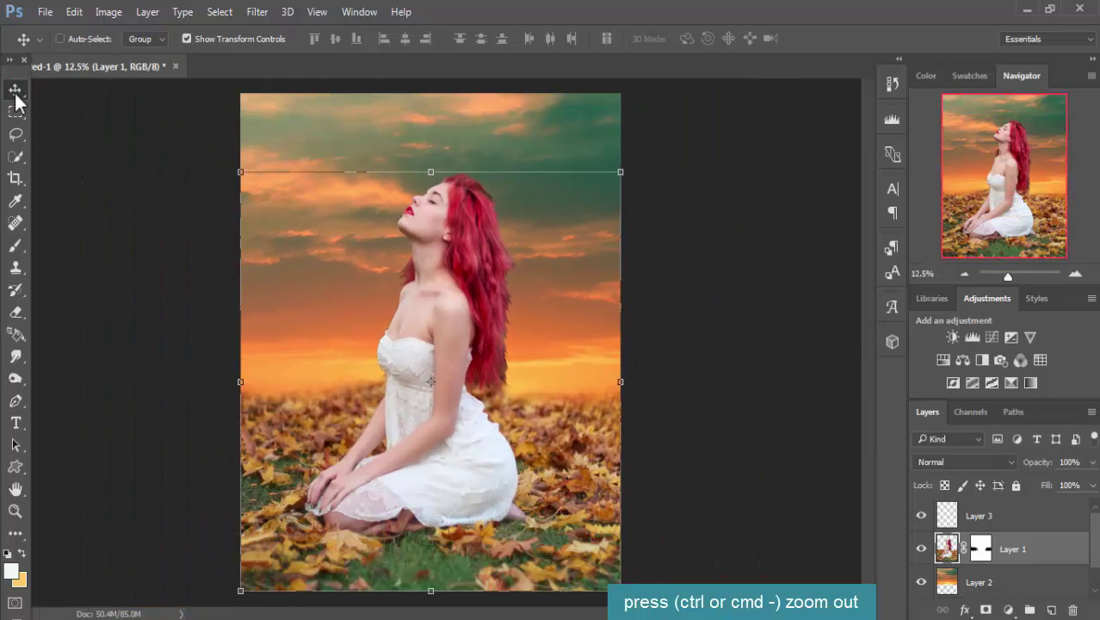
click(15, 91)
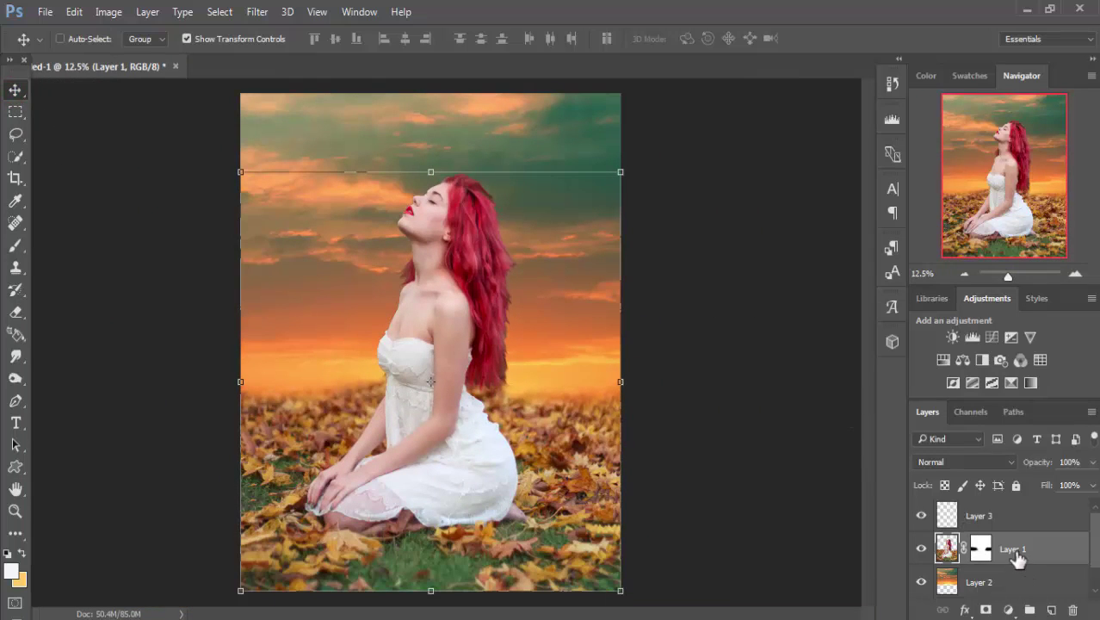
click(1051, 609)
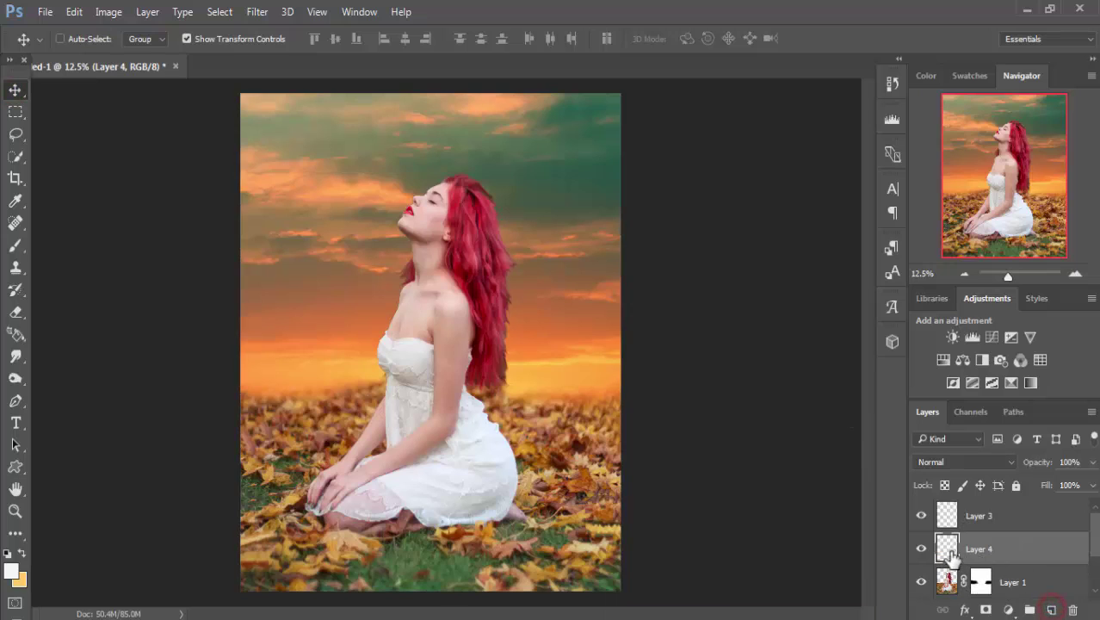
click(75, 12)
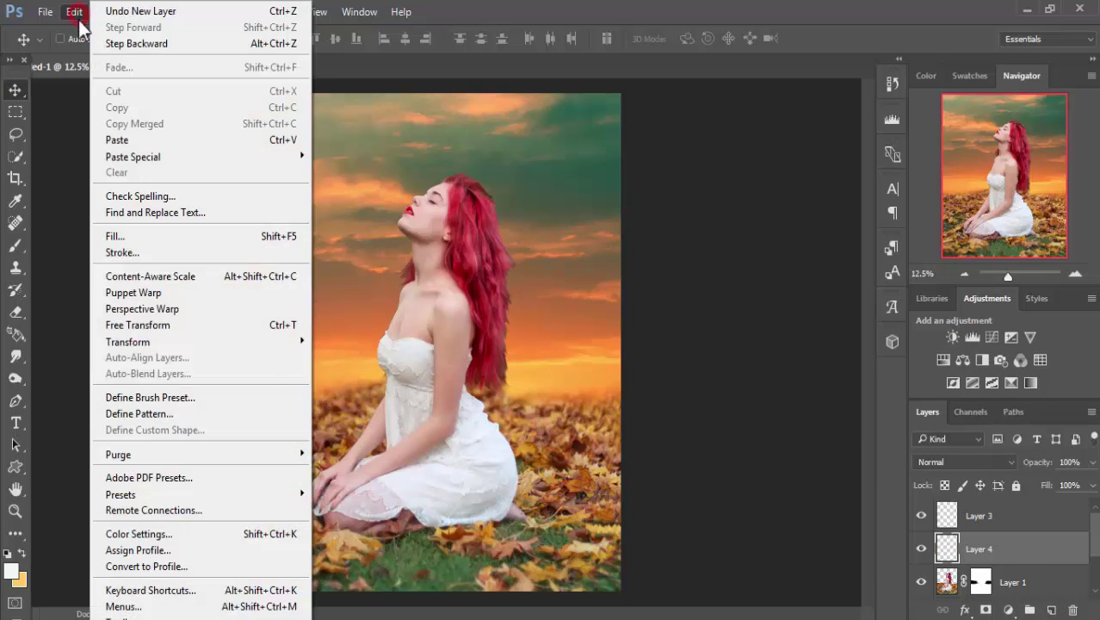
click(120, 236)
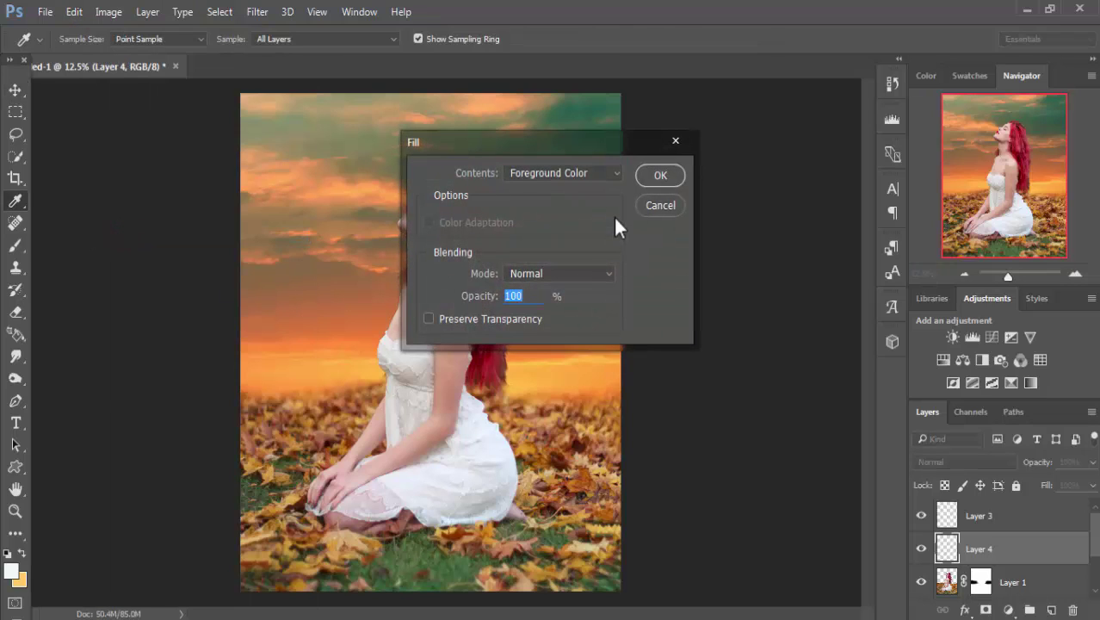
click(616, 173)
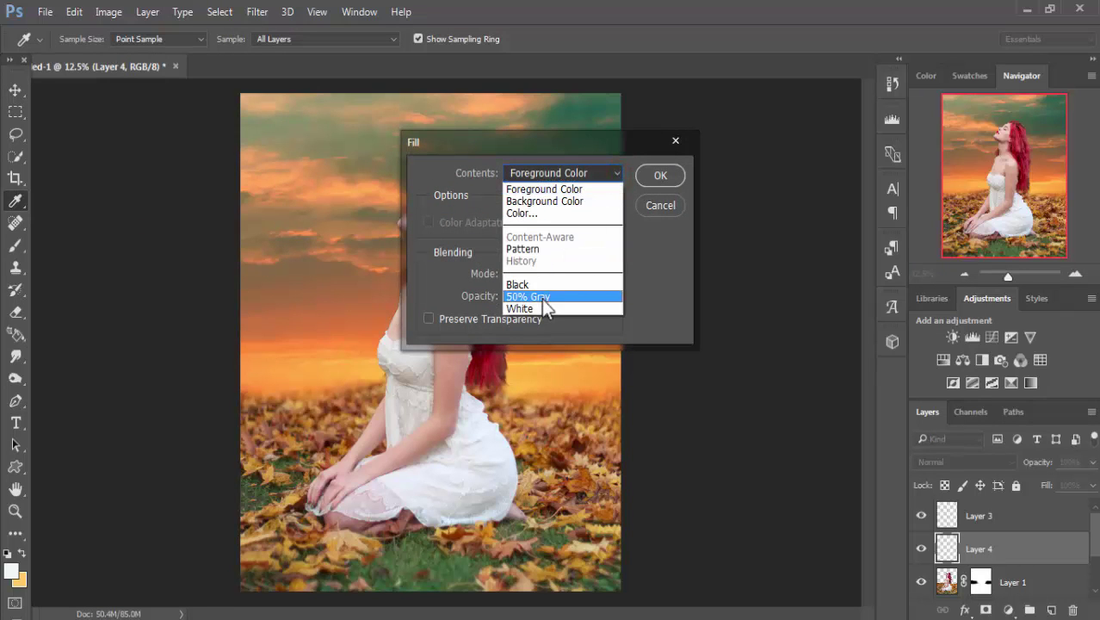
click(543, 296)
click(643, 177)
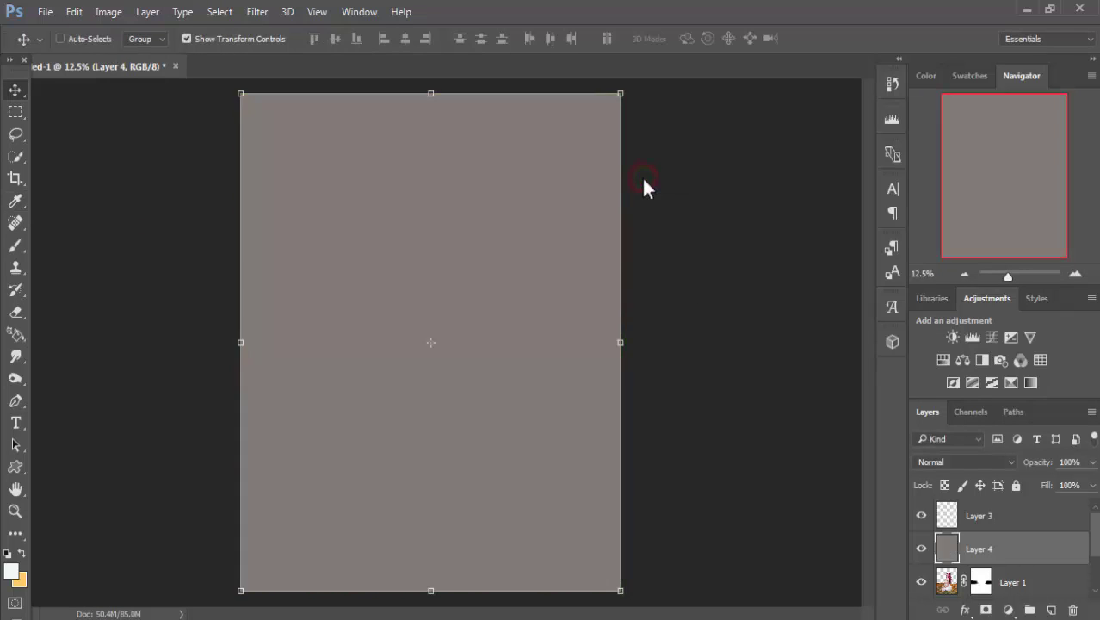
- Clip the gray layer to Layer 1 and set its blend mode to Overlay
right_click(988, 547)
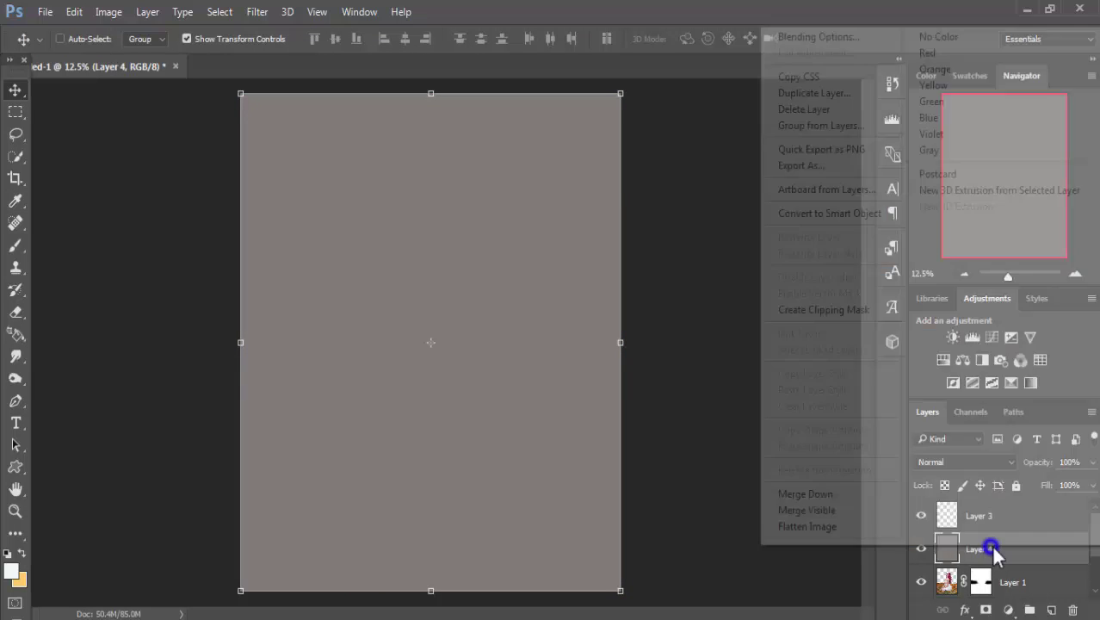
click(881, 310)
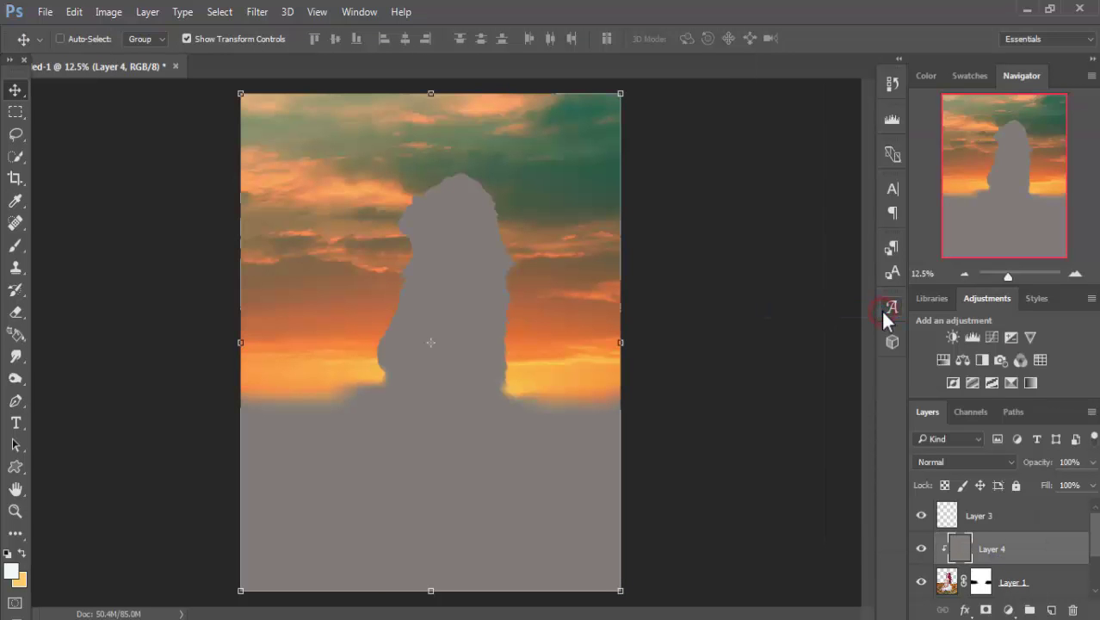
click(989, 459)
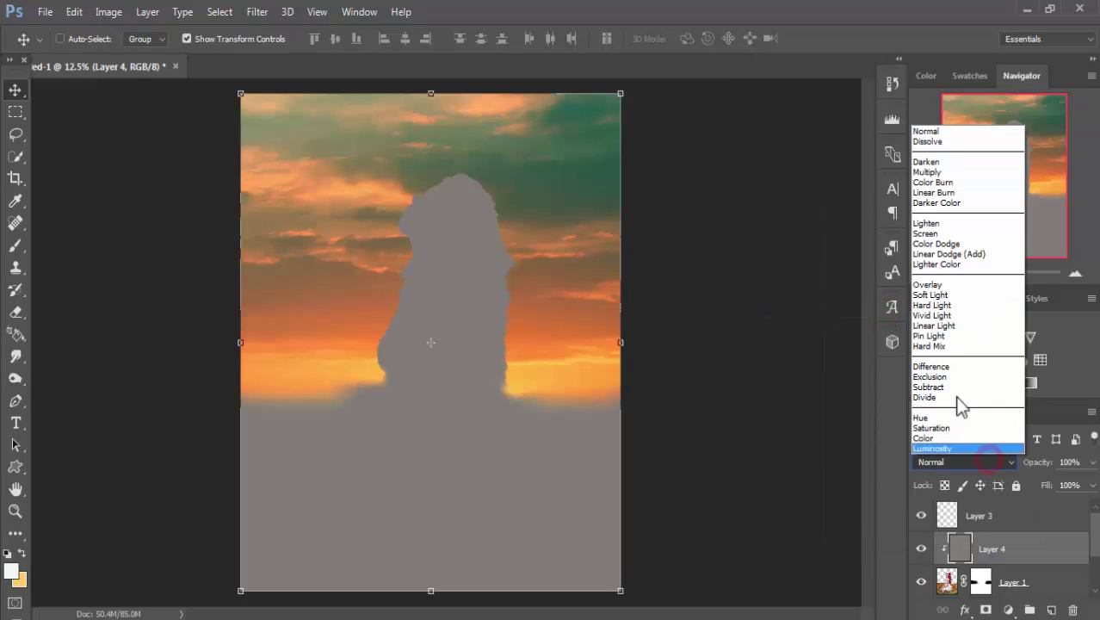
click(1003, 286)
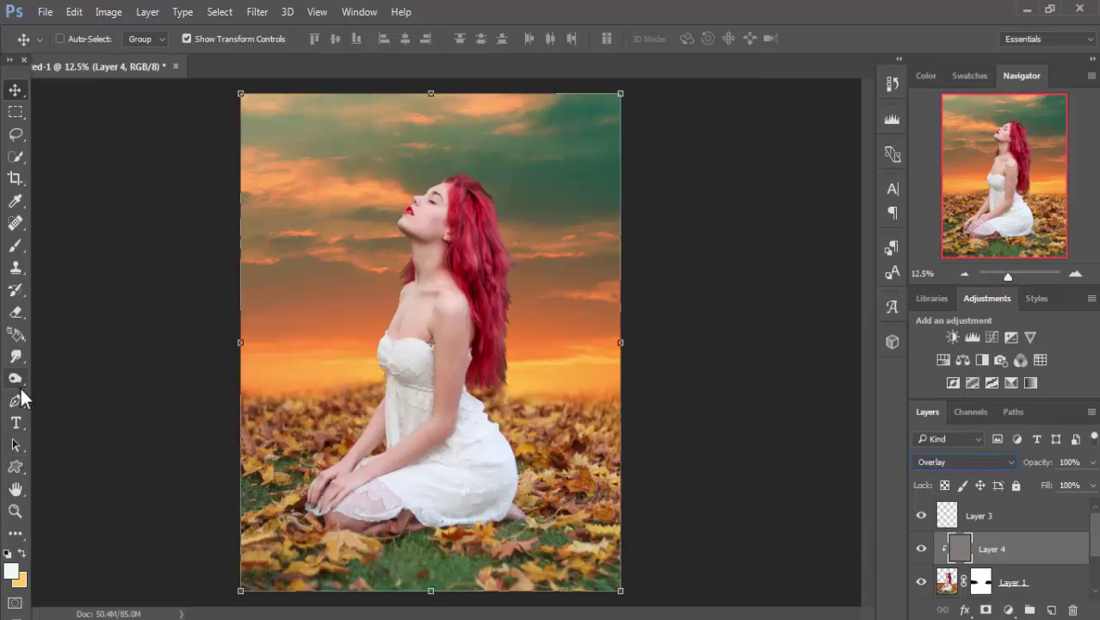
- Set up the Dodge tool with 38% exposure and a 400 px brush
drag(15, 379, 86, 390)
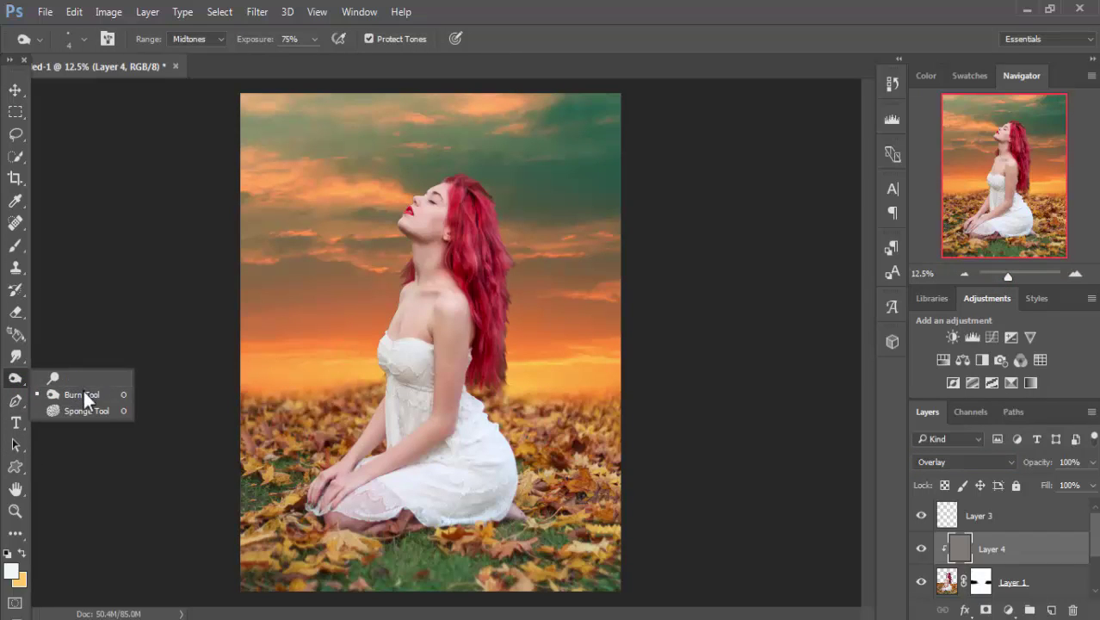
click(85, 393)
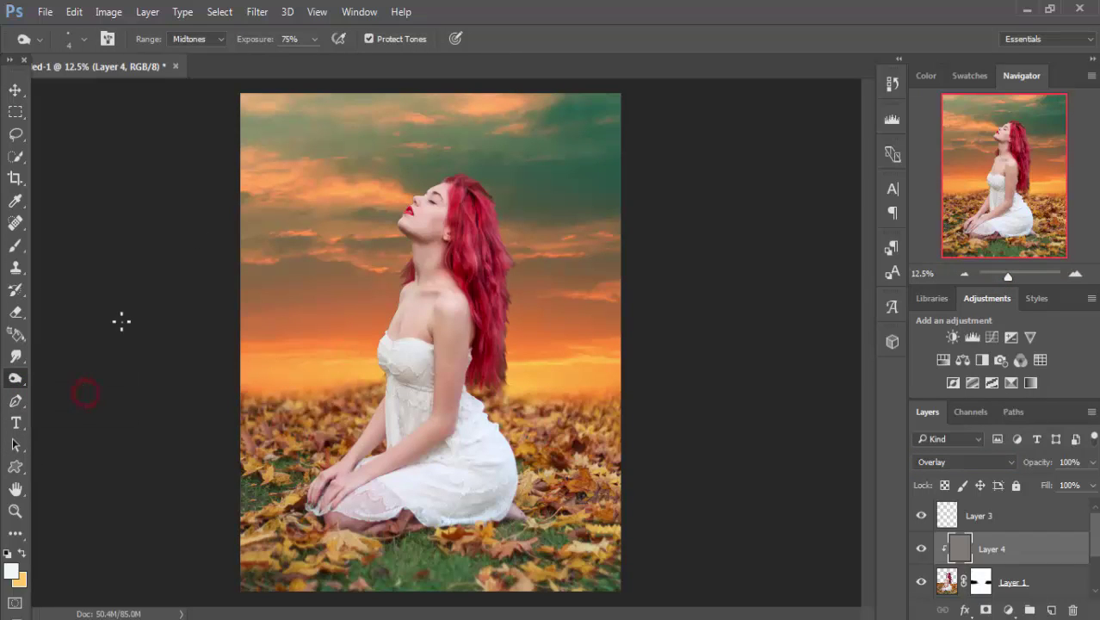
click(314, 39)
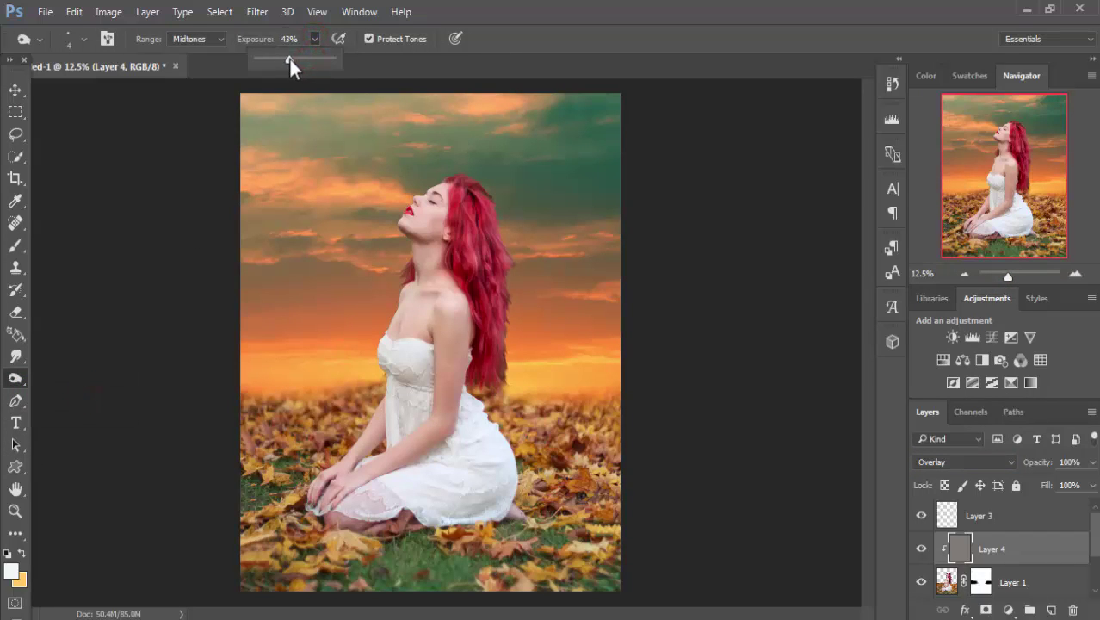
click(380, 161)
key(bracketright)
key(bracketright)
key(bracketright)
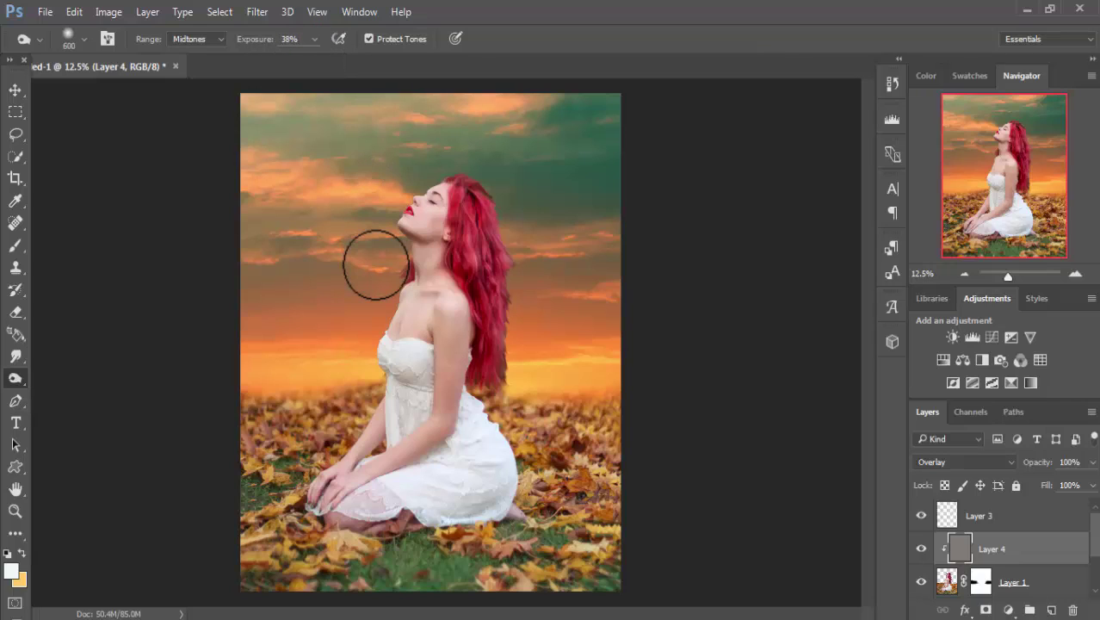
key(bracketleft)
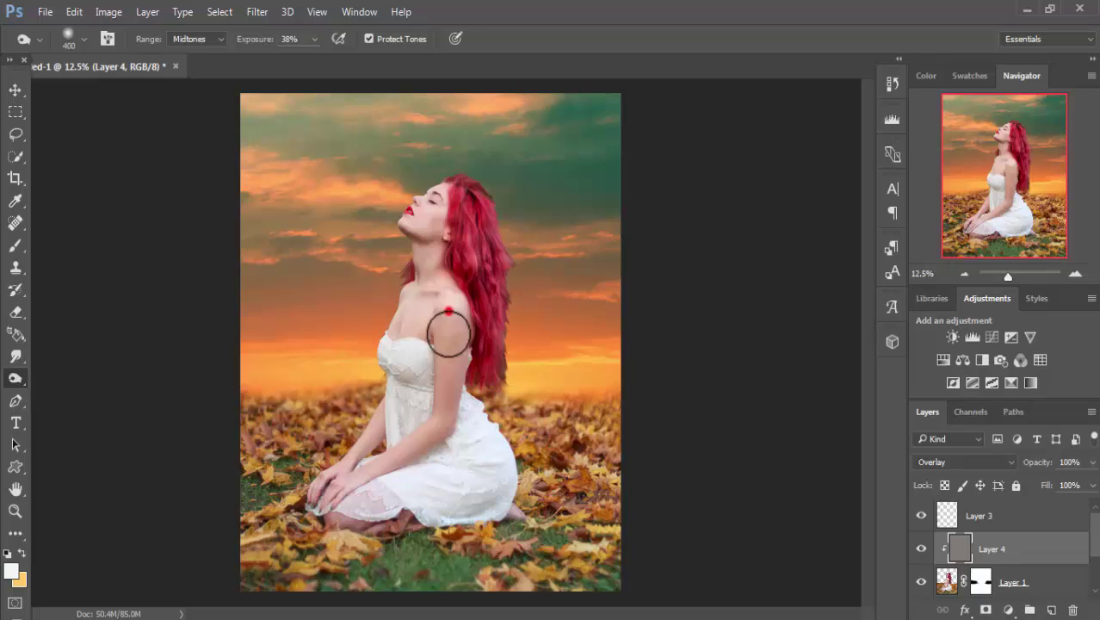
- Dodge the woman's shoulder, arm, hands, neck and red hair on Layer 4
drag(434, 330, 438, 435)
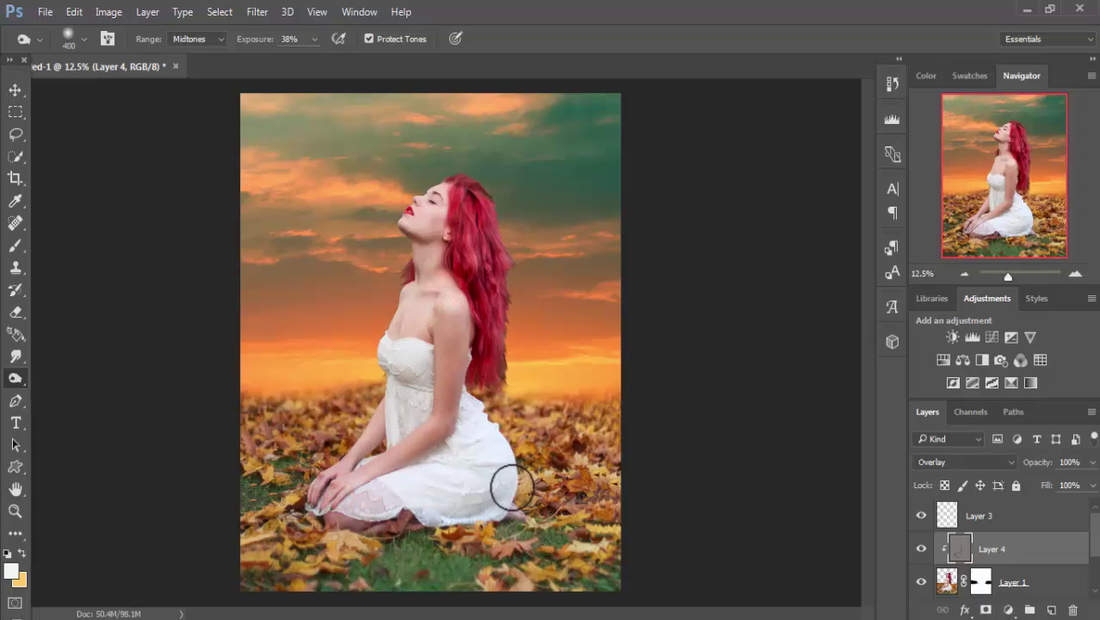
drag(422, 245, 432, 266)
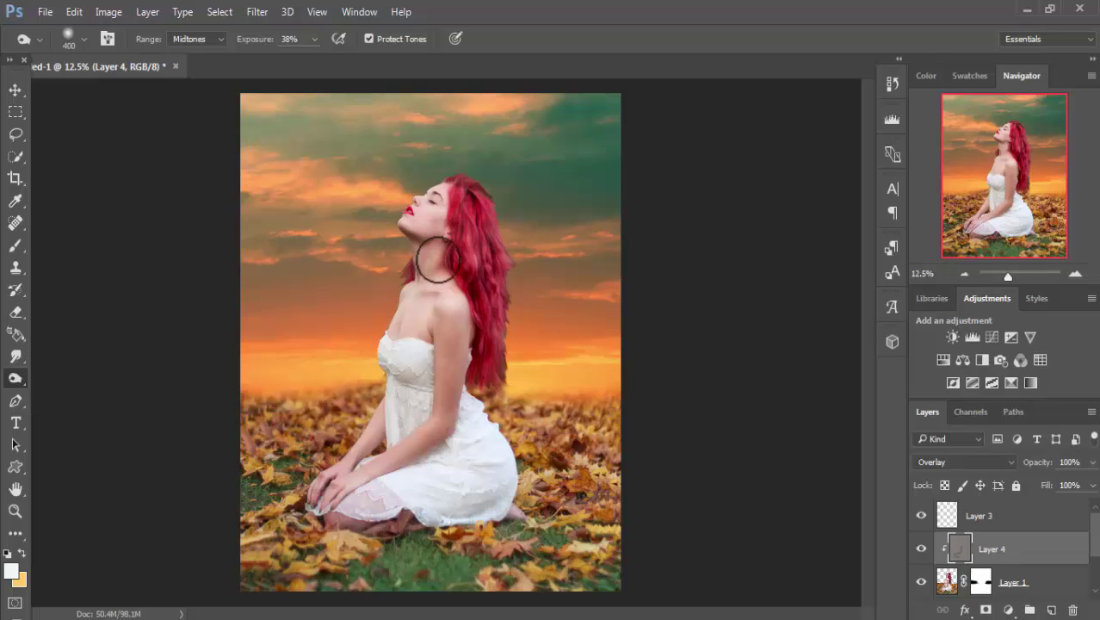
drag(440, 317, 461, 297)
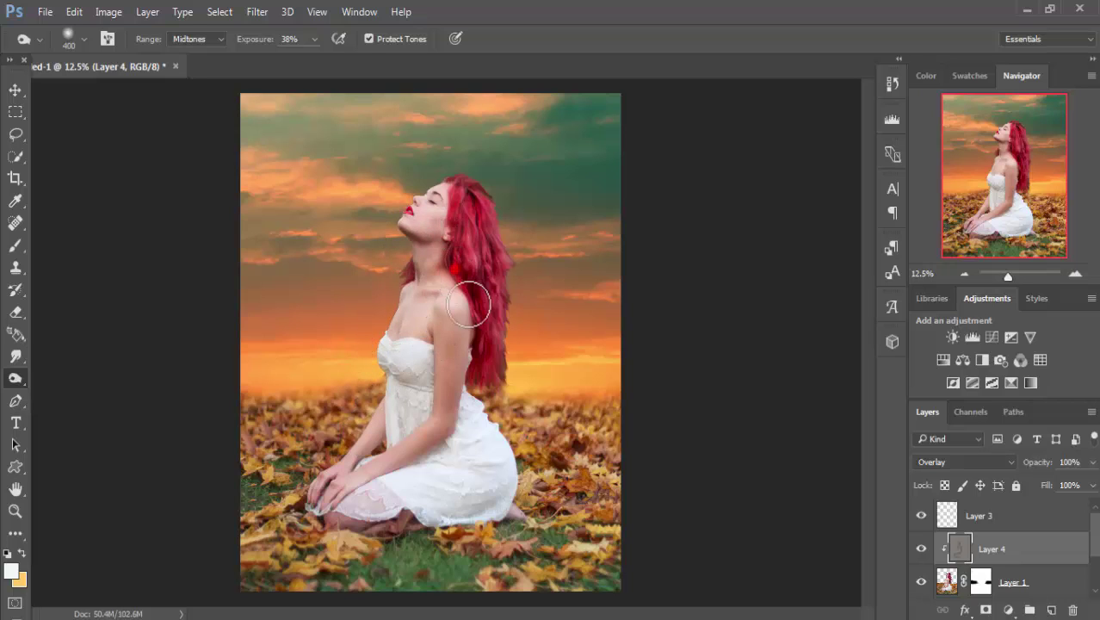
mouse_move(499, 346)
mouse_down()
mouse_move(525, 303)
mouse_move(486, 400)
mouse_up()
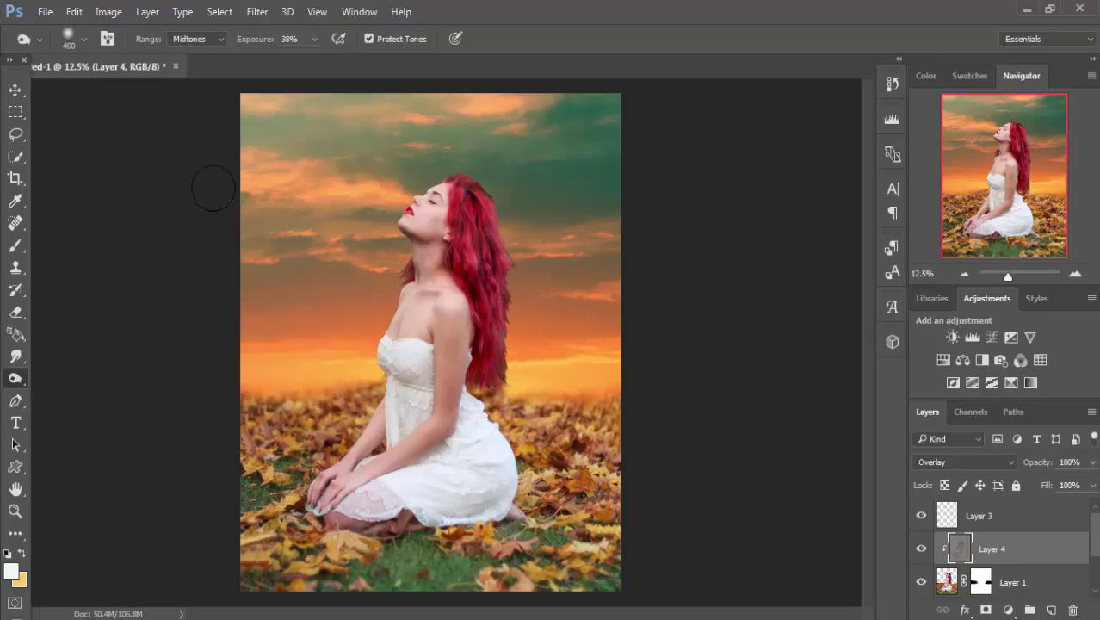
click(14, 89)
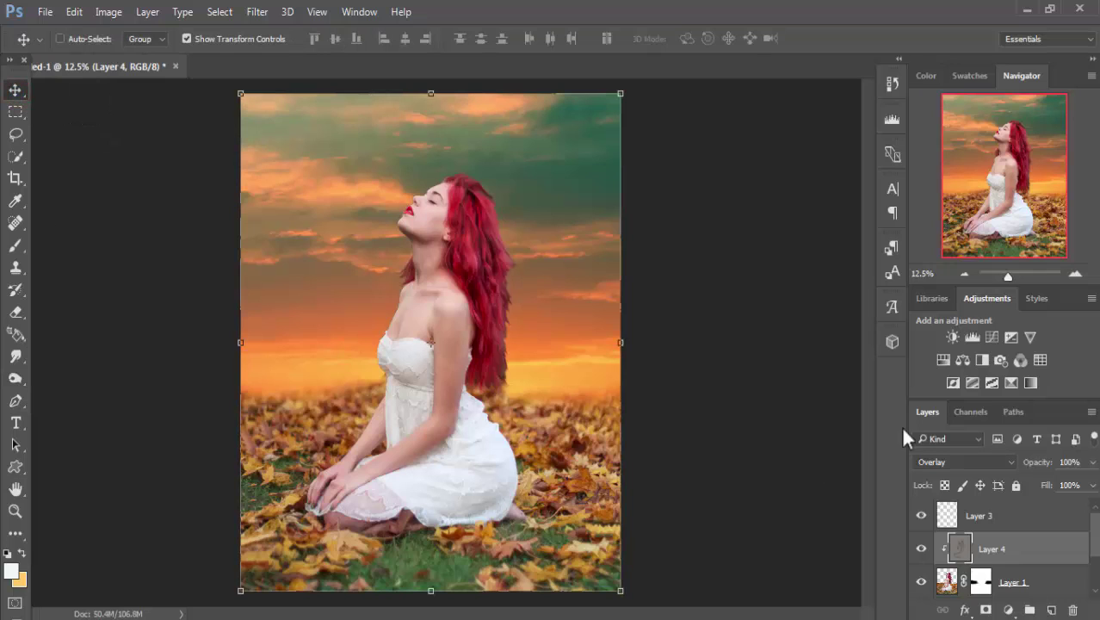
- Duplicate Layer 1 via Duplicate Layer to create Layer 1 copy
click(1012, 583)
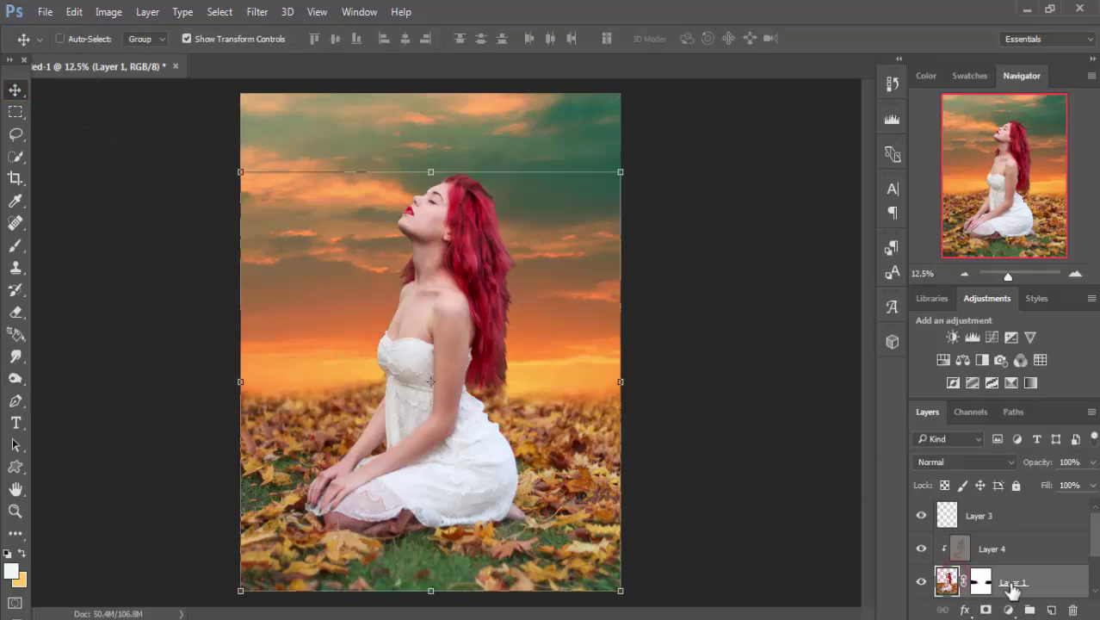
right_click(1012, 586)
click(840, 131)
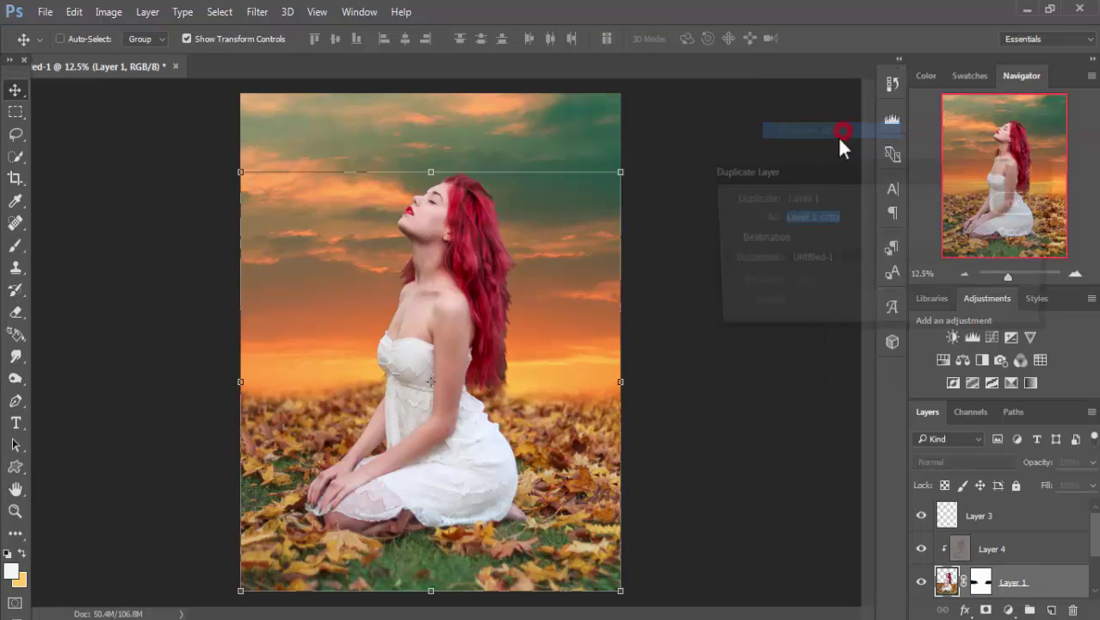
click(1021, 200)
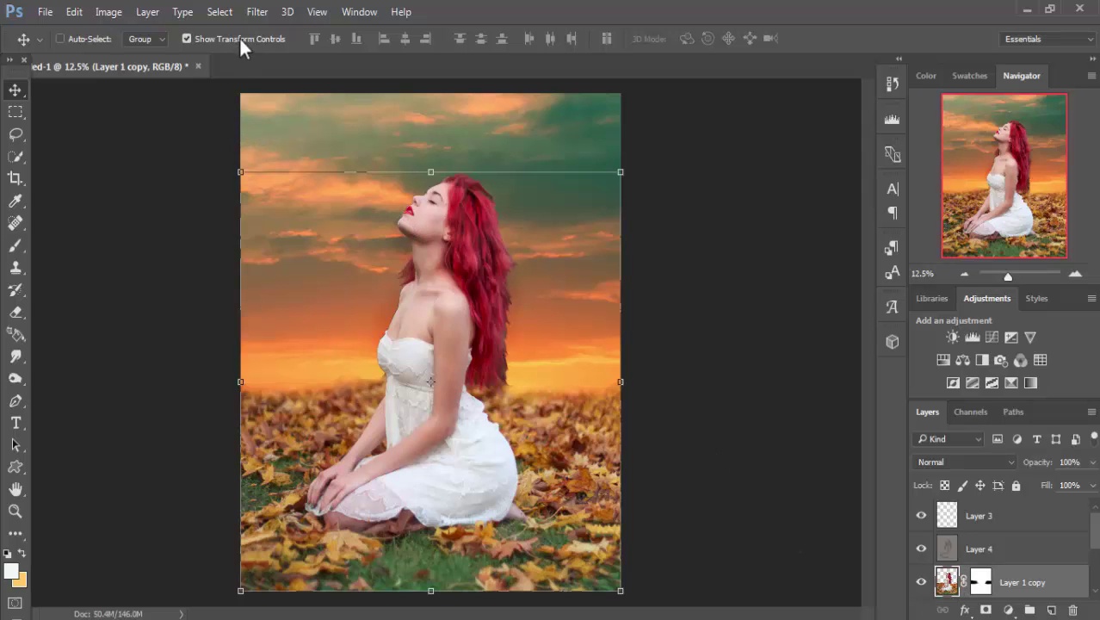
click(257, 12)
mouse_move(269, 249)
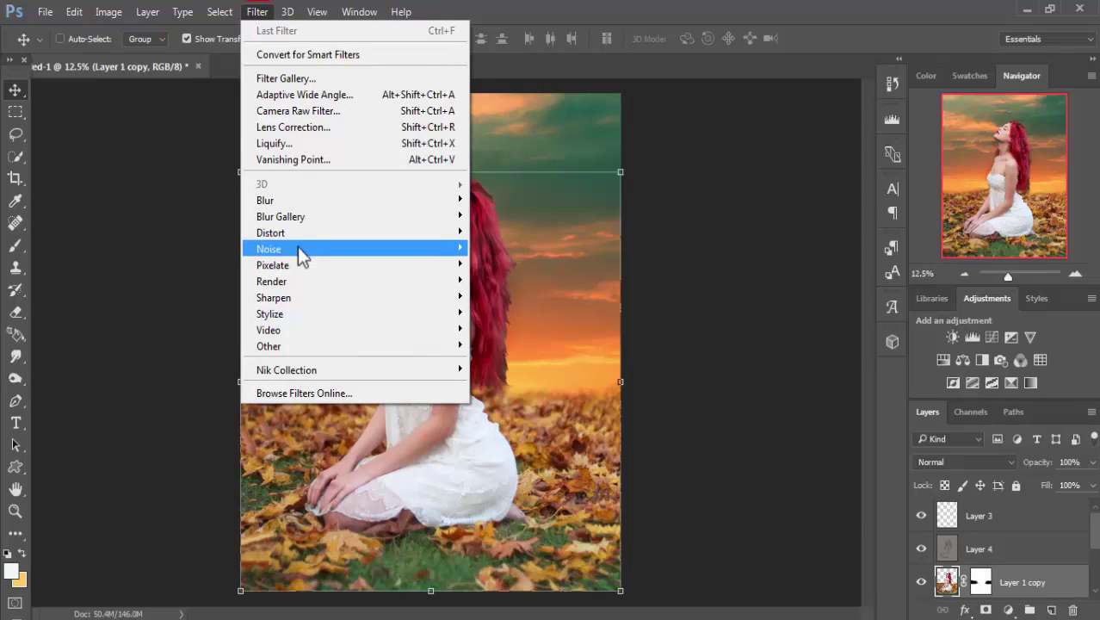
- In Camera Raw's Basic panel, give Layer 1 copy Temperature +18, Clarity +51, Vibrance +21, Saturation +10
click(351, 110)
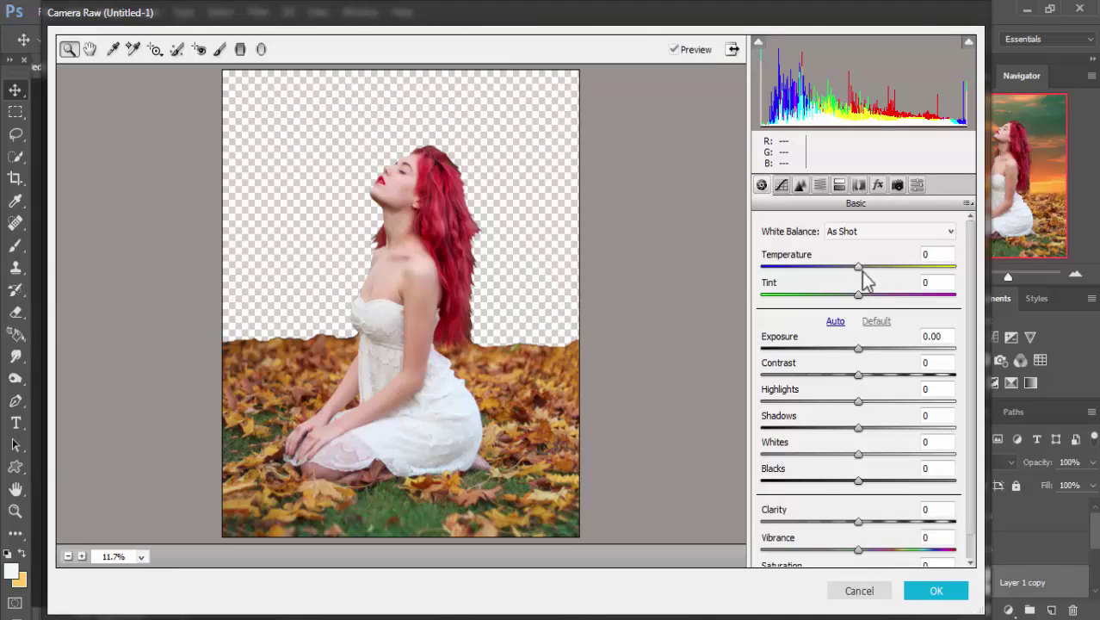
drag(858, 521, 905, 523)
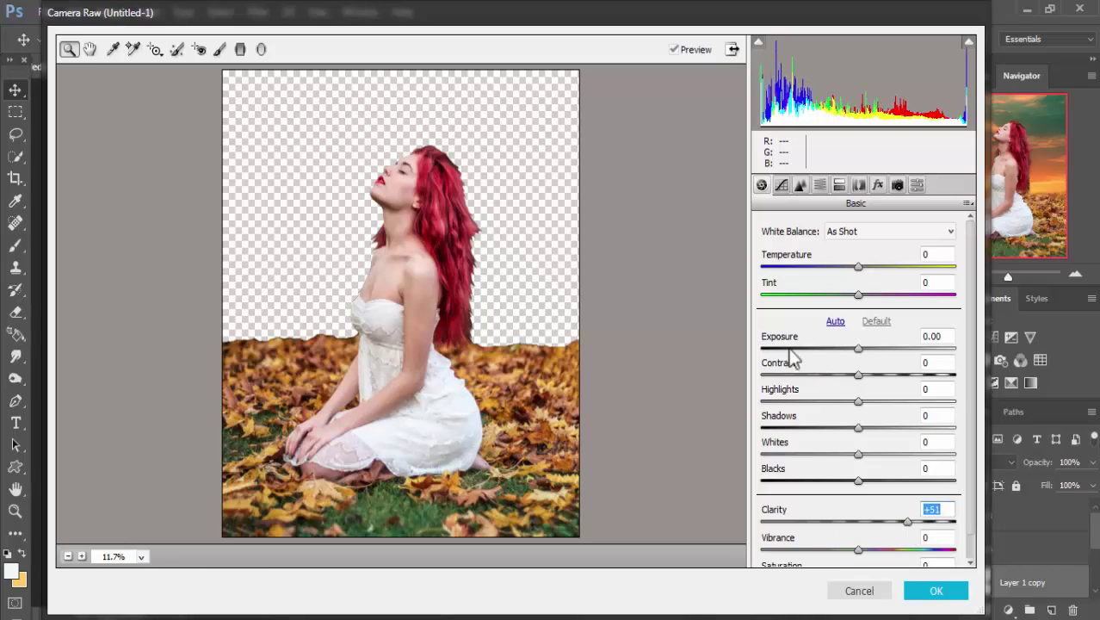
drag(858, 267, 874, 270)
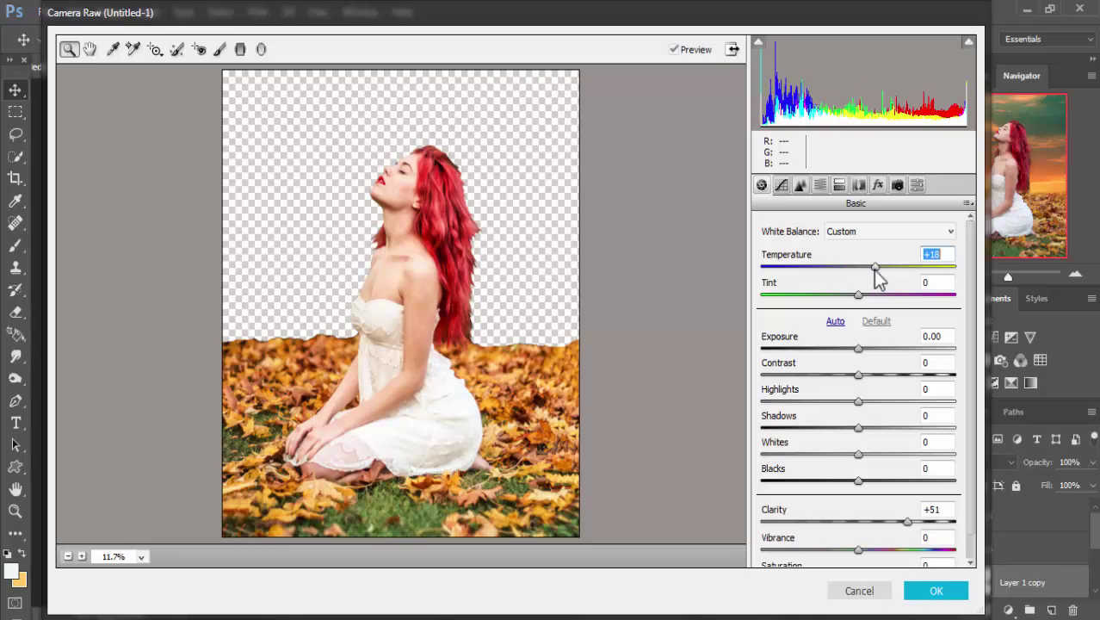
click(860, 551)
drag(860, 552, 879, 560)
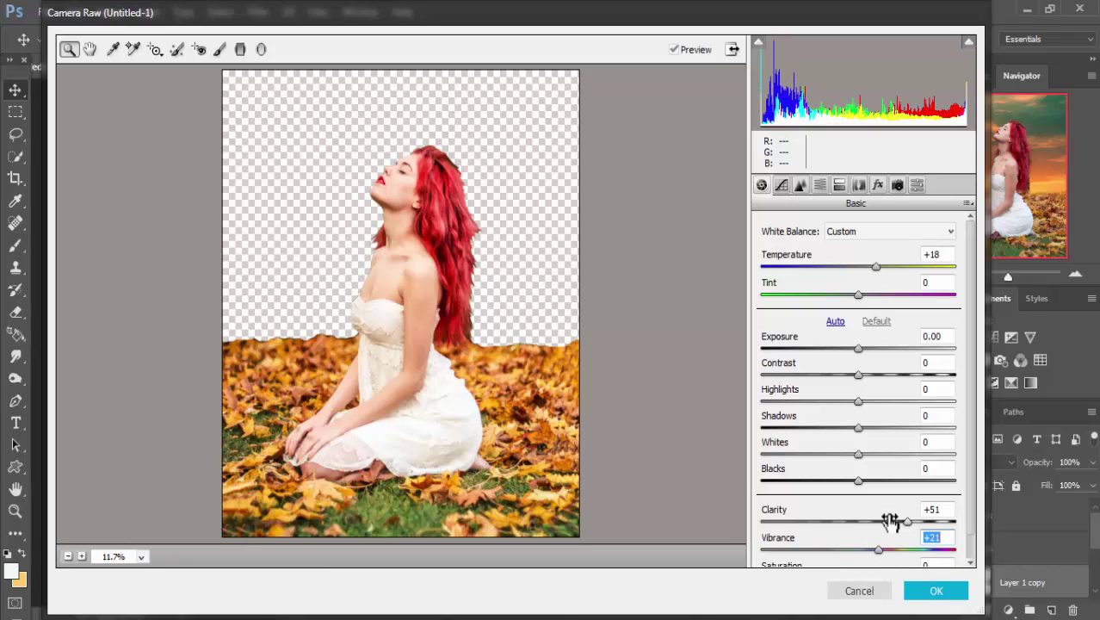
drag(971, 326, 974, 364)
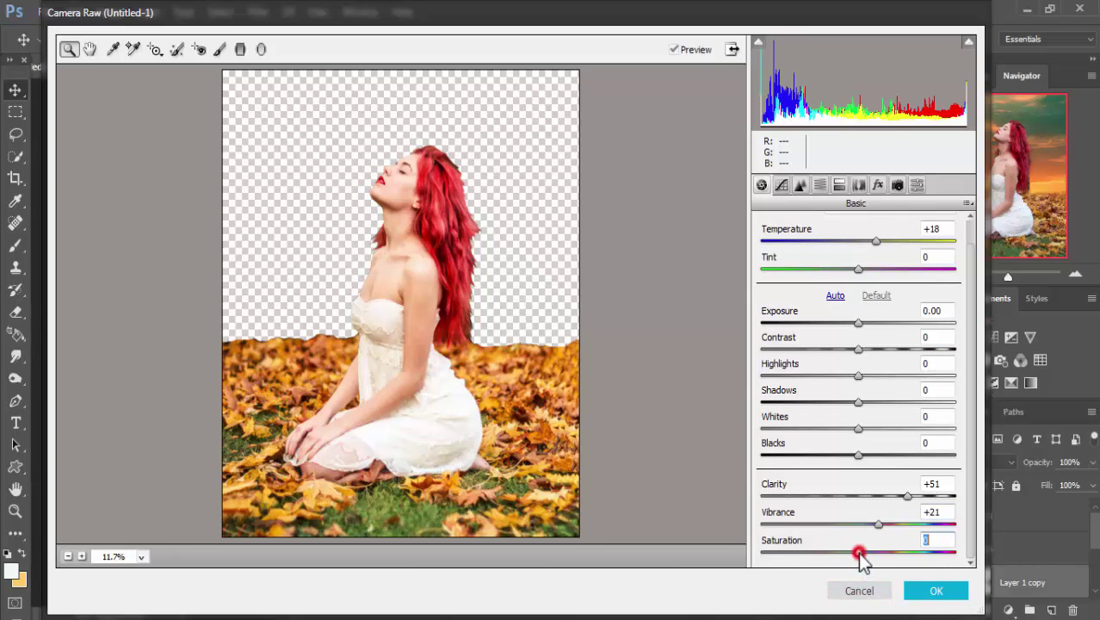
drag(859, 552, 864, 552)
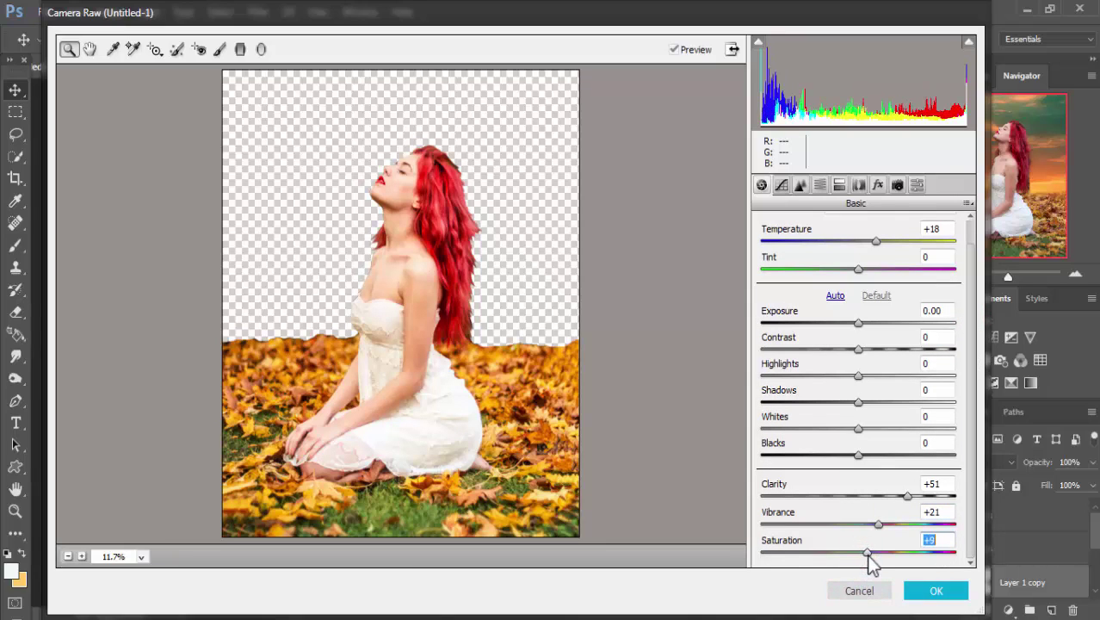
drag(863, 558, 869, 551)
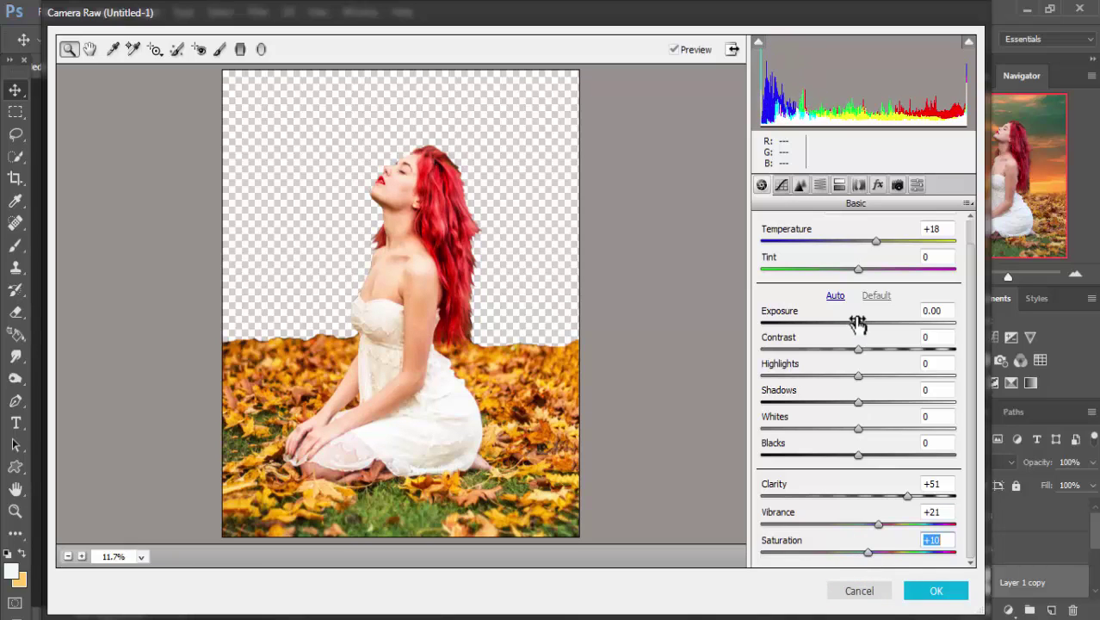
- Set Split Toning highlights to hue 213, saturation 18, and shadows saturation to 18
click(839, 186)
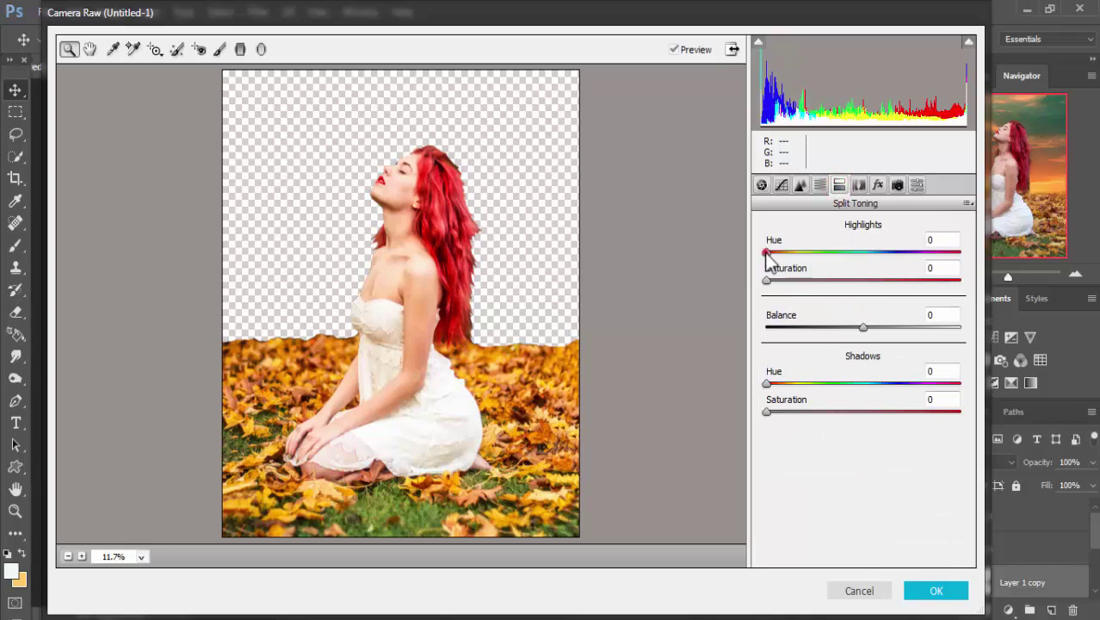
drag(766, 252, 882, 255)
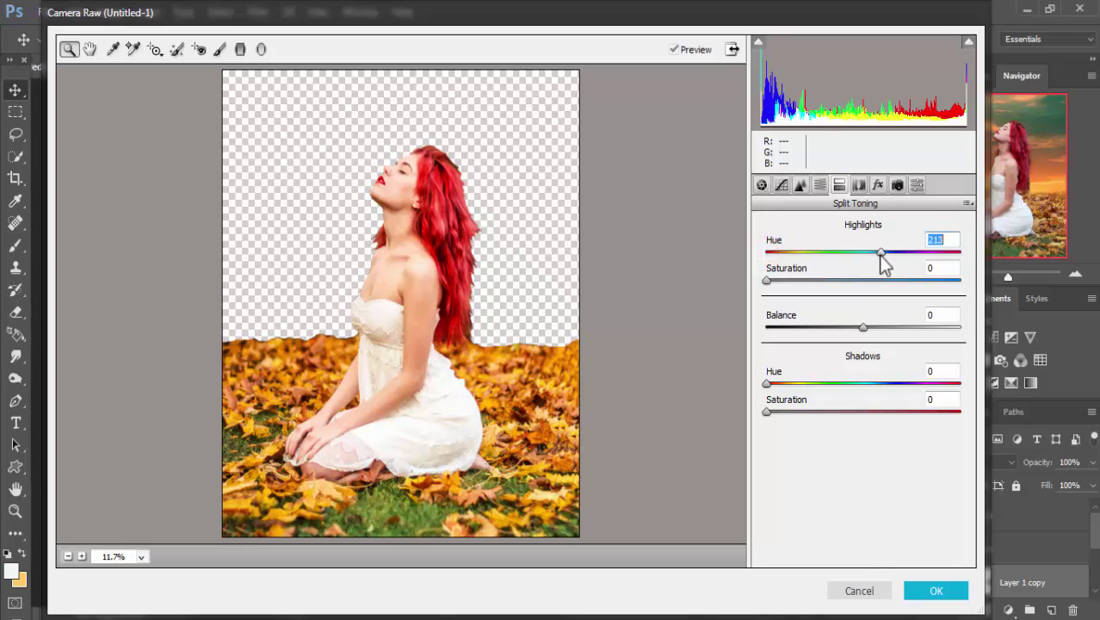
drag(766, 281, 800, 282)
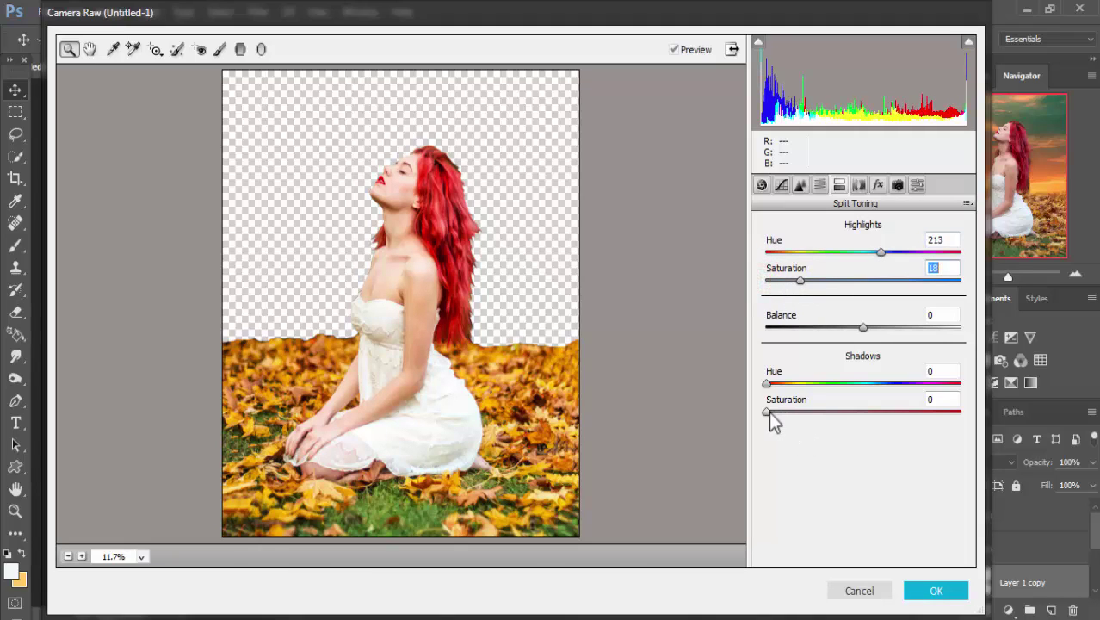
drag(766, 412, 795, 414)
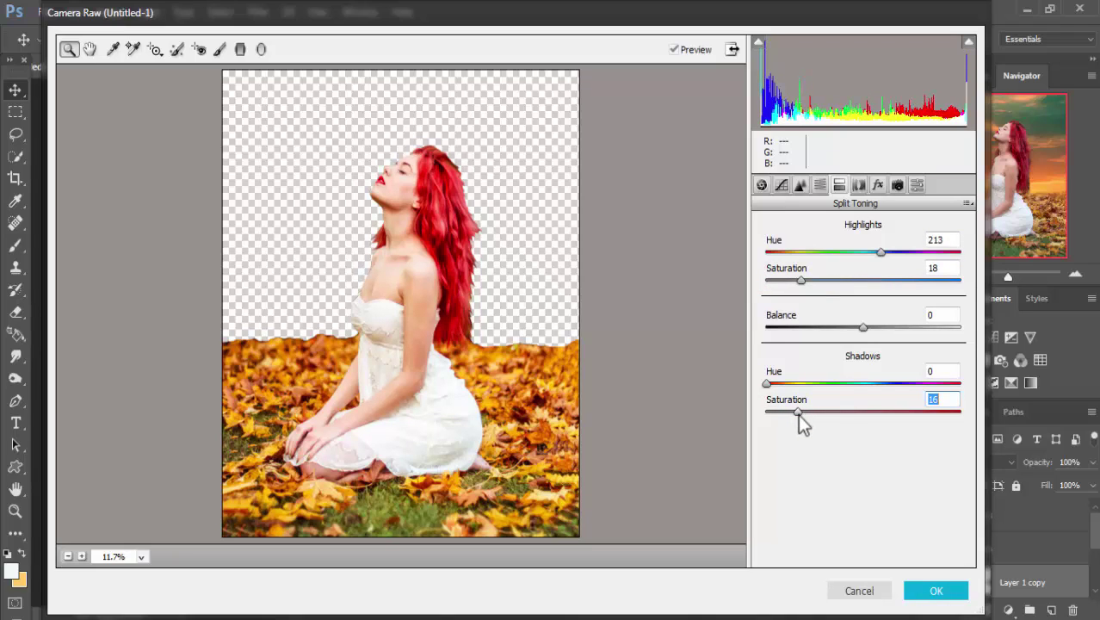
drag(798, 414, 801, 415)
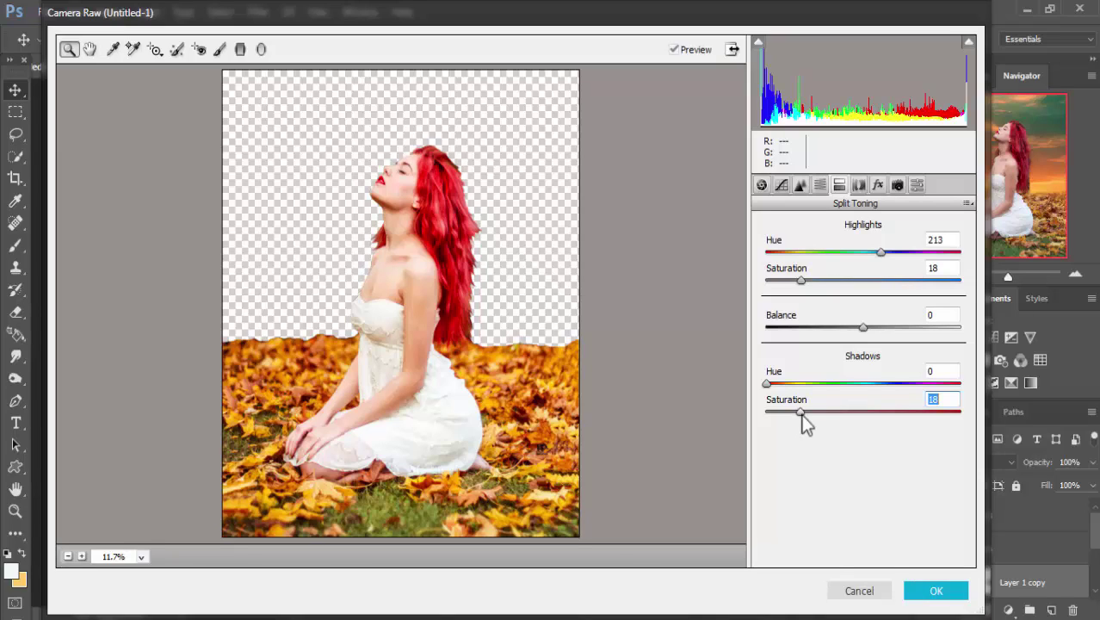
click(801, 411)
- Set the Tone Curve Lights to -20 and Highlights to +12
click(781, 184)
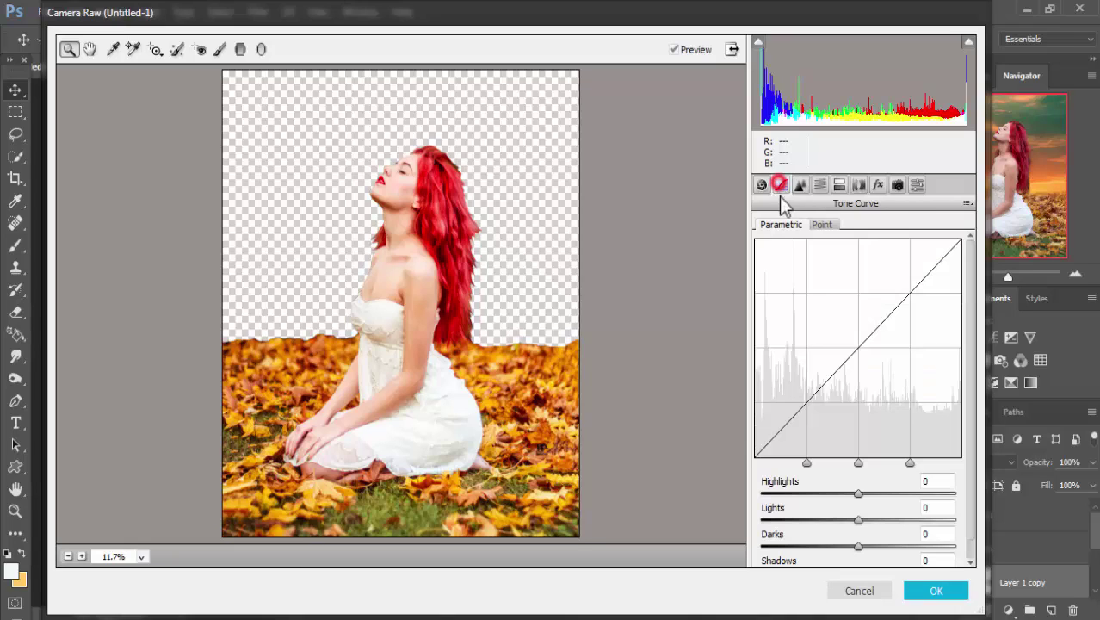
click(858, 495)
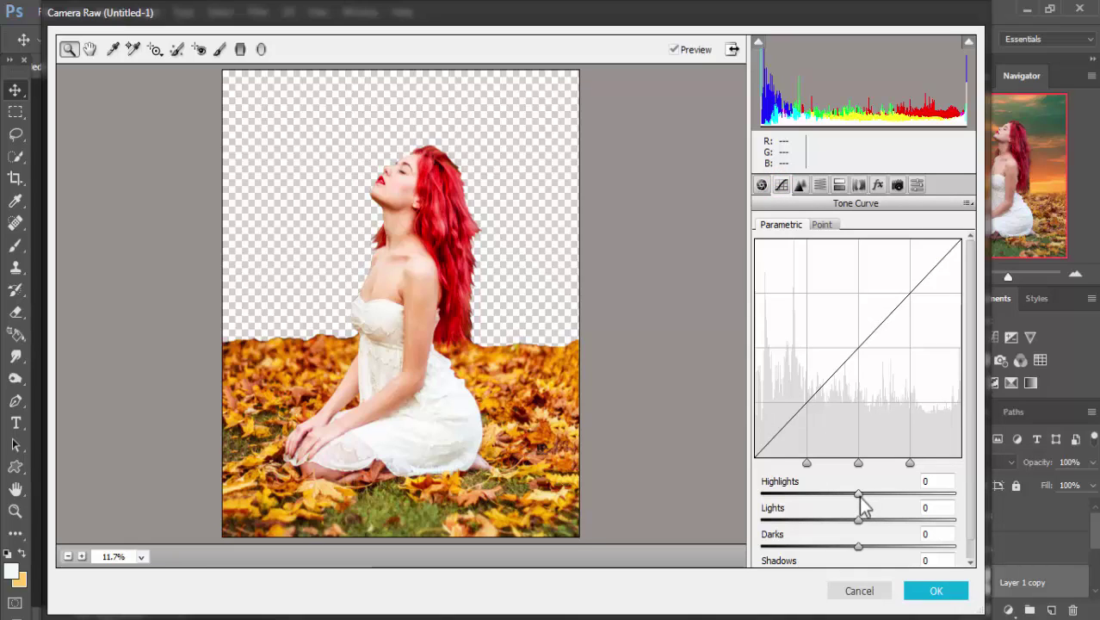
mouse_move(858, 520)
mouse_down()
mouse_move(878, 521)
mouse_move(836, 522)
mouse_up()
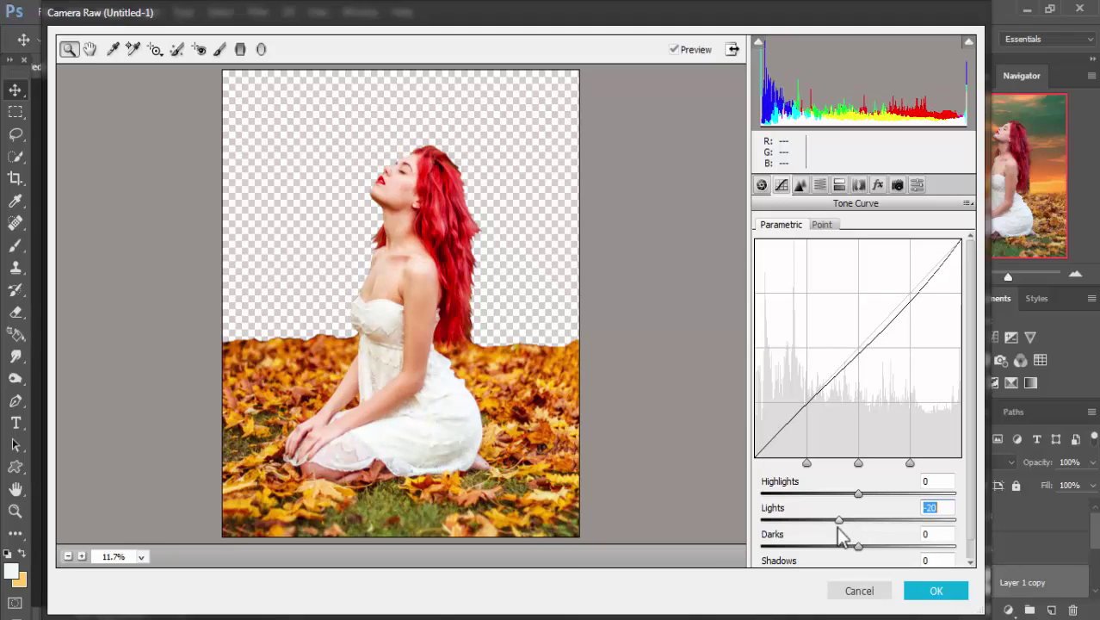
drag(858, 493, 870, 494)
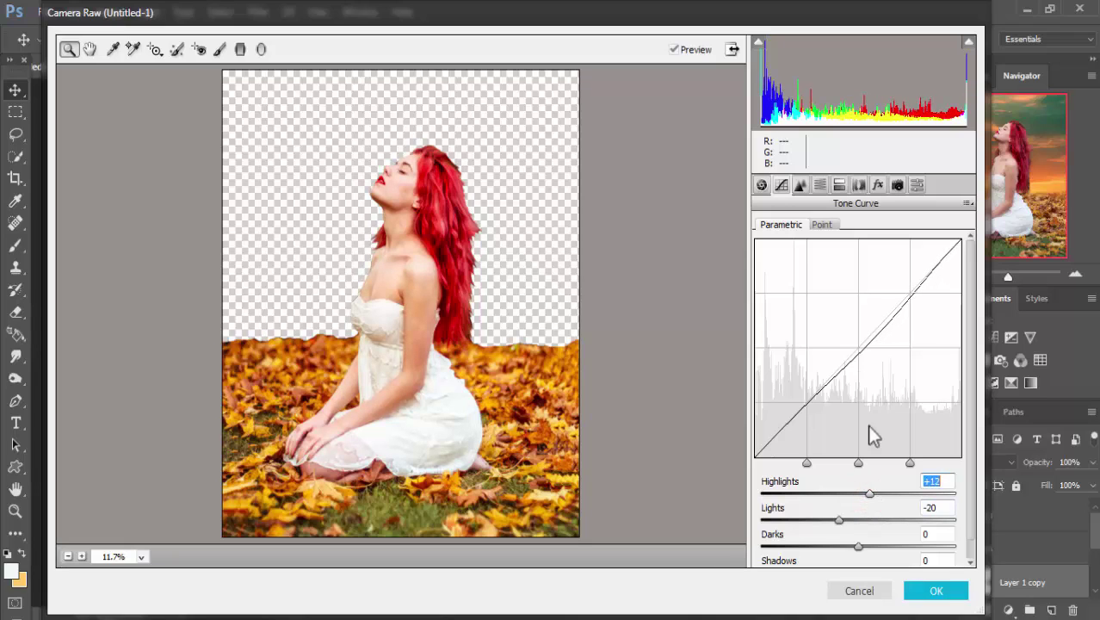
- Raise Whites to +20, nudge Exposure up slightly, and apply the Camera Raw filter
click(762, 185)
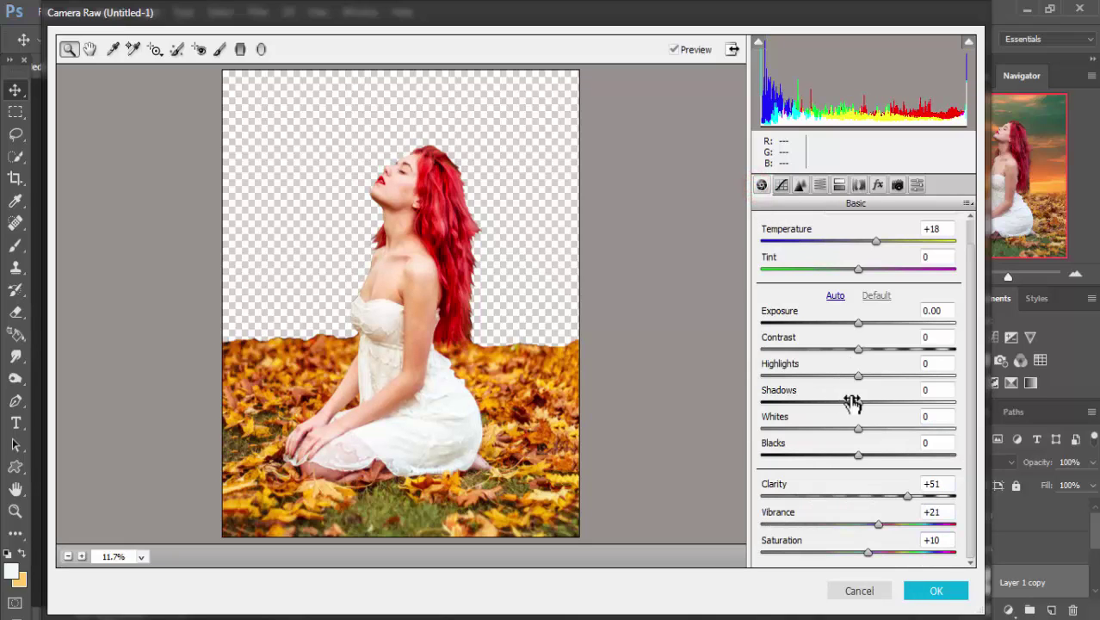
click(859, 429)
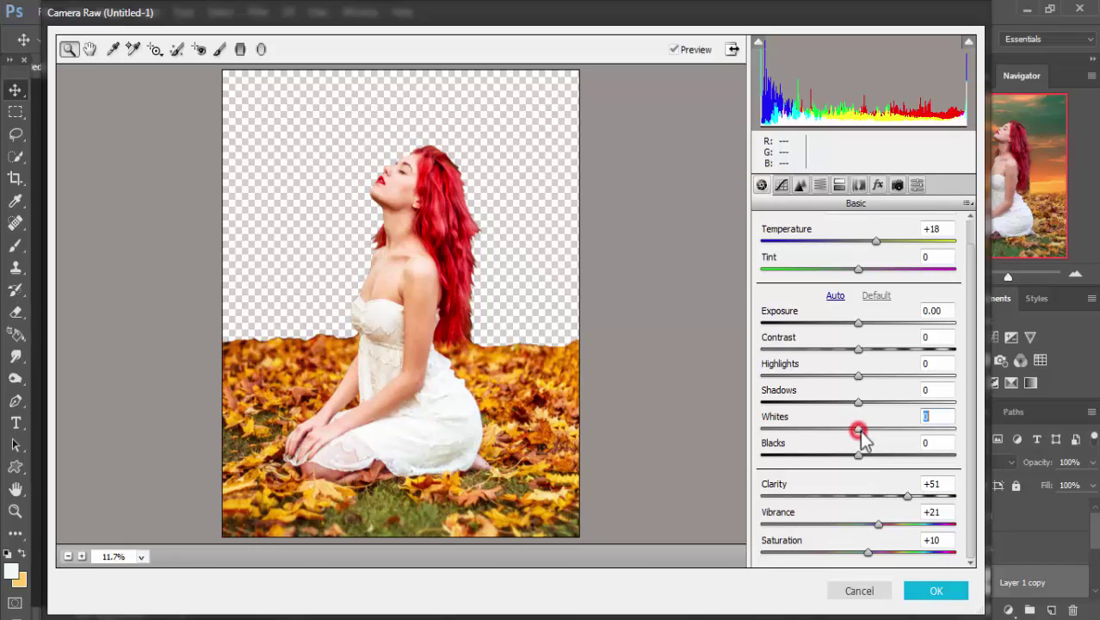
drag(861, 432, 879, 434)
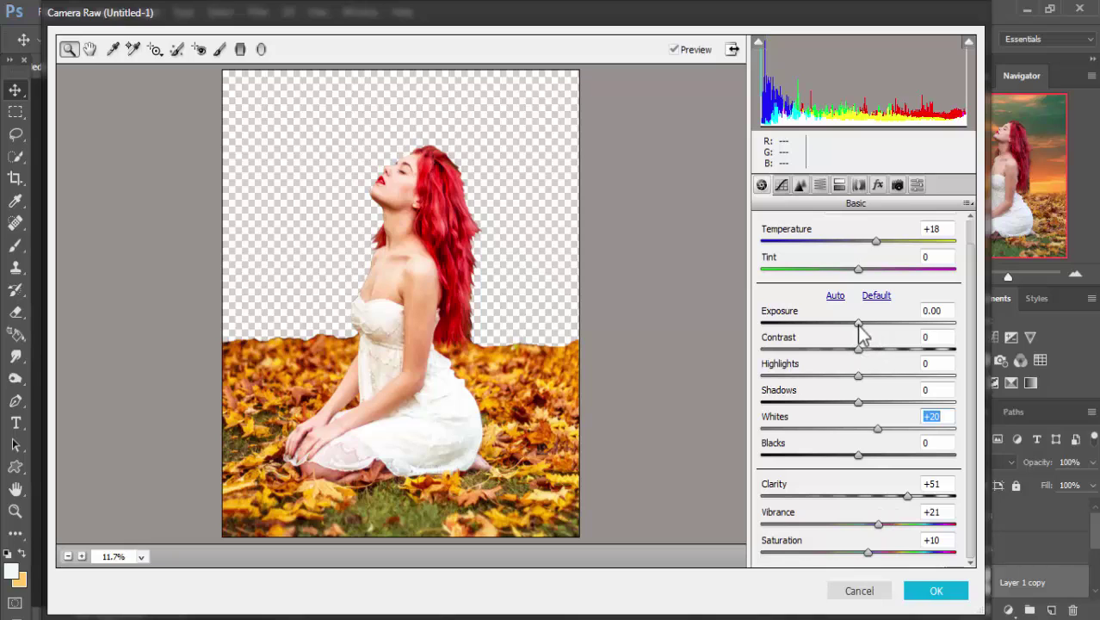
drag(858, 324, 858, 325)
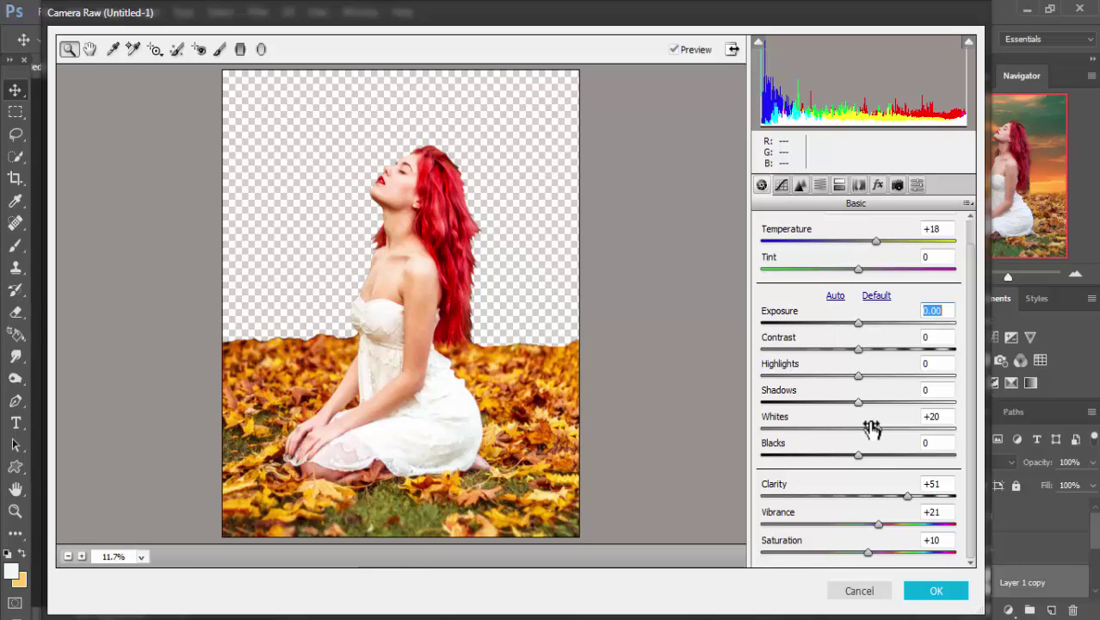
click(935, 589)
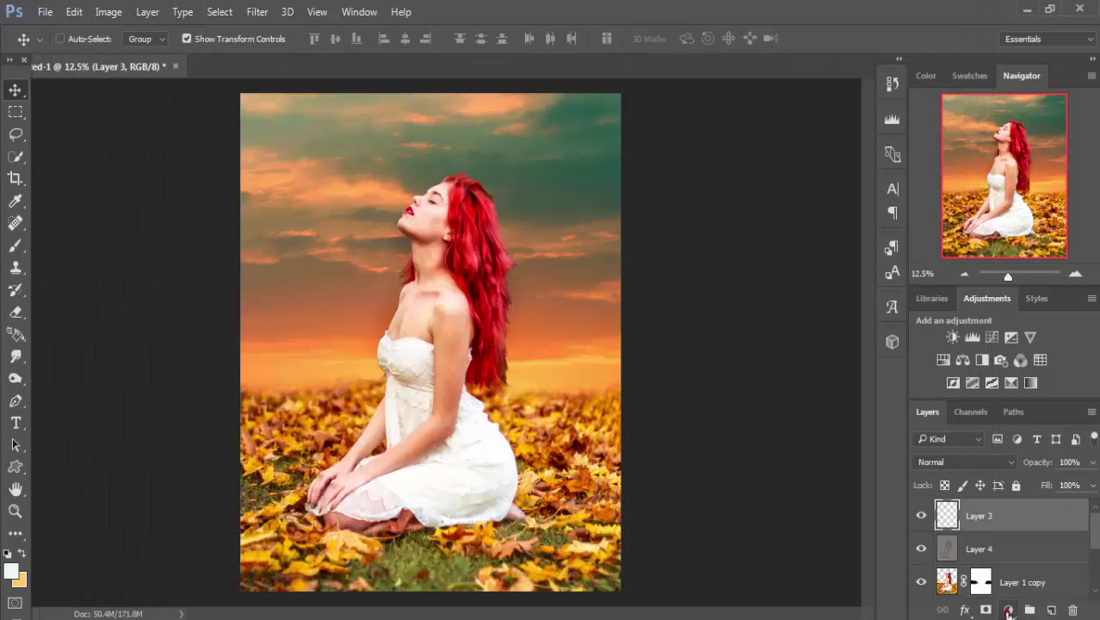
- Add a Color Balance adjustment layer with midtones Cyan–Red +11 and Yellow–Blue -26
click(1009, 611)
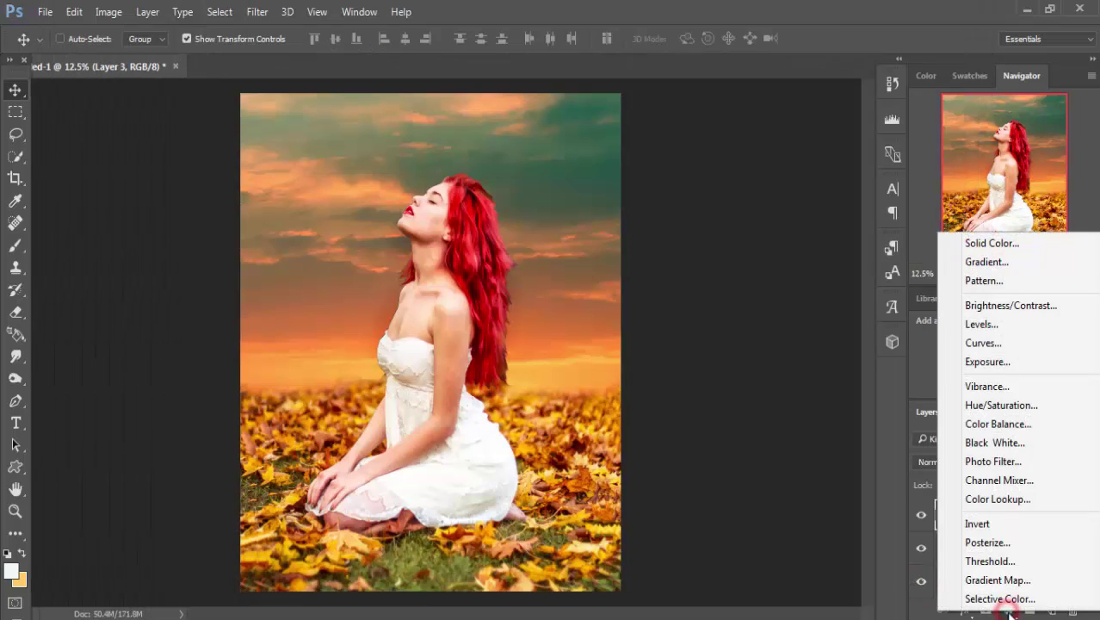
click(1003, 423)
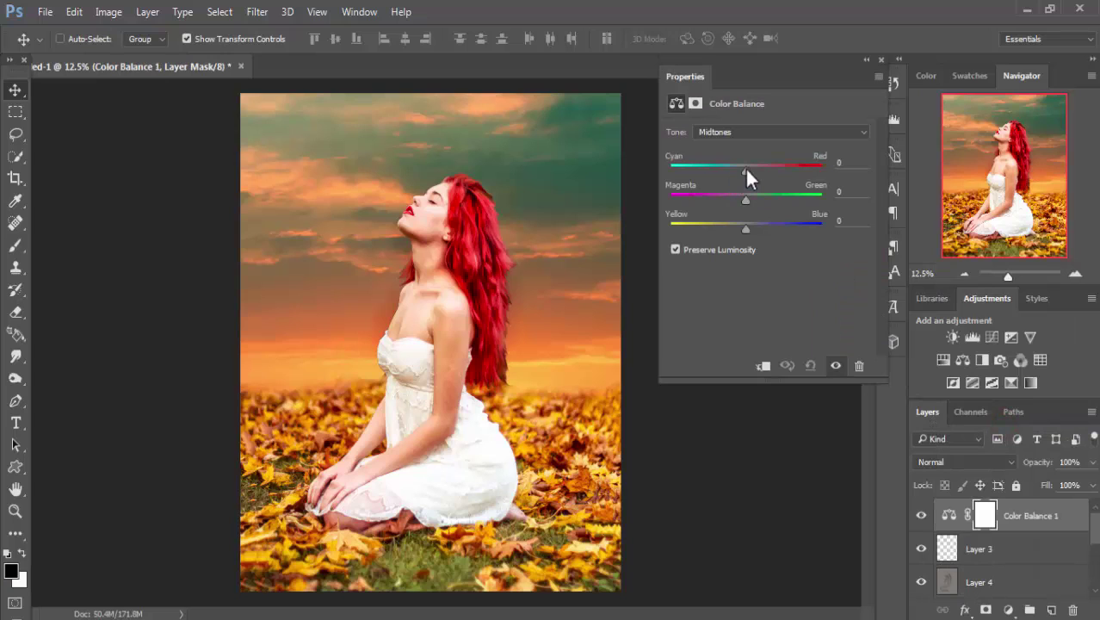
drag(744, 168, 752, 169)
drag(747, 228, 729, 229)
click(880, 60)
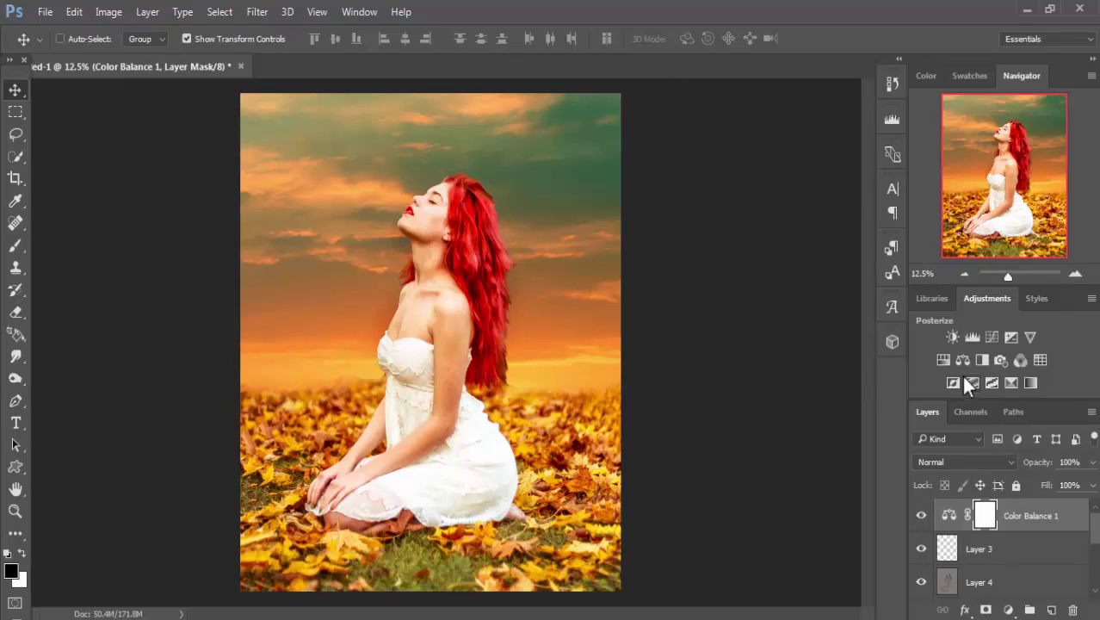
- Add a Vibrance adjustment layer above Color Balance 1 with Vibrance +14 and Saturation -4
click(1051, 515)
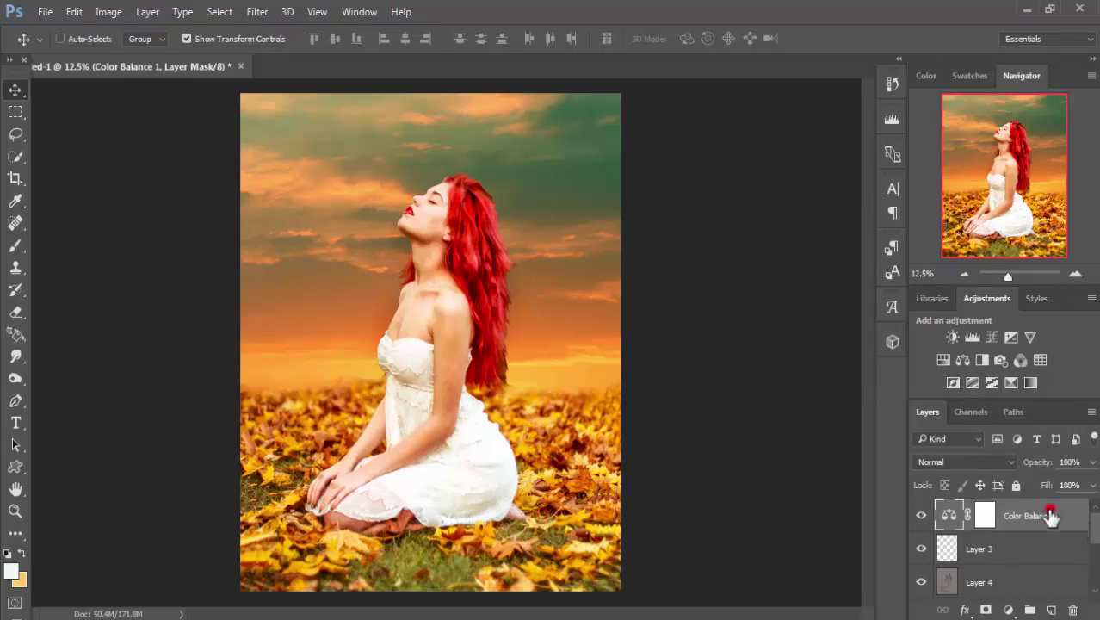
click(1011, 609)
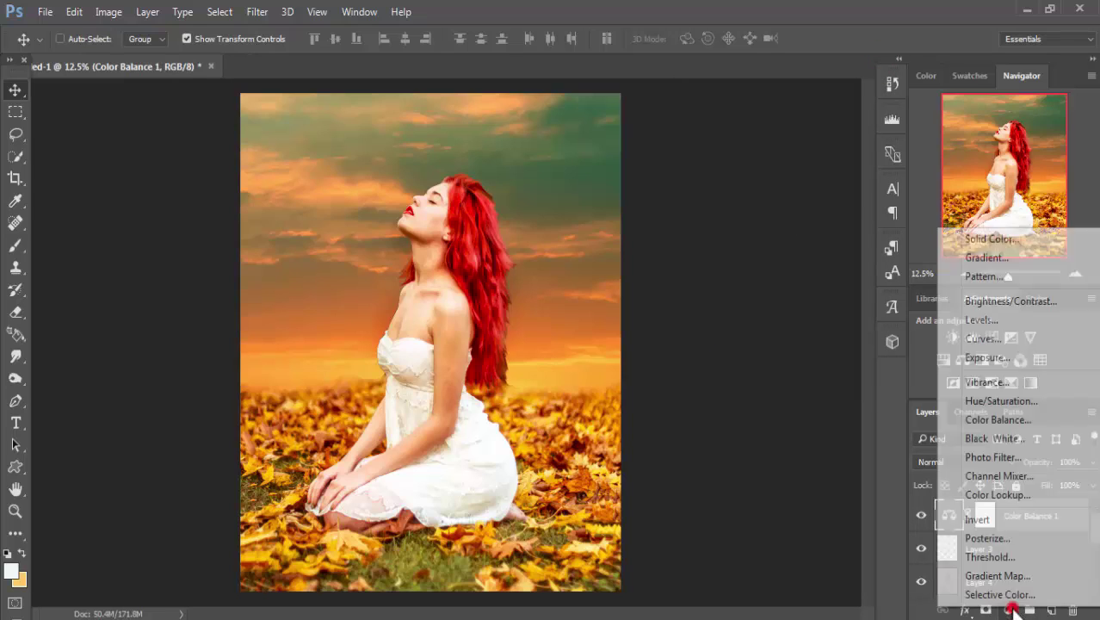
click(986, 383)
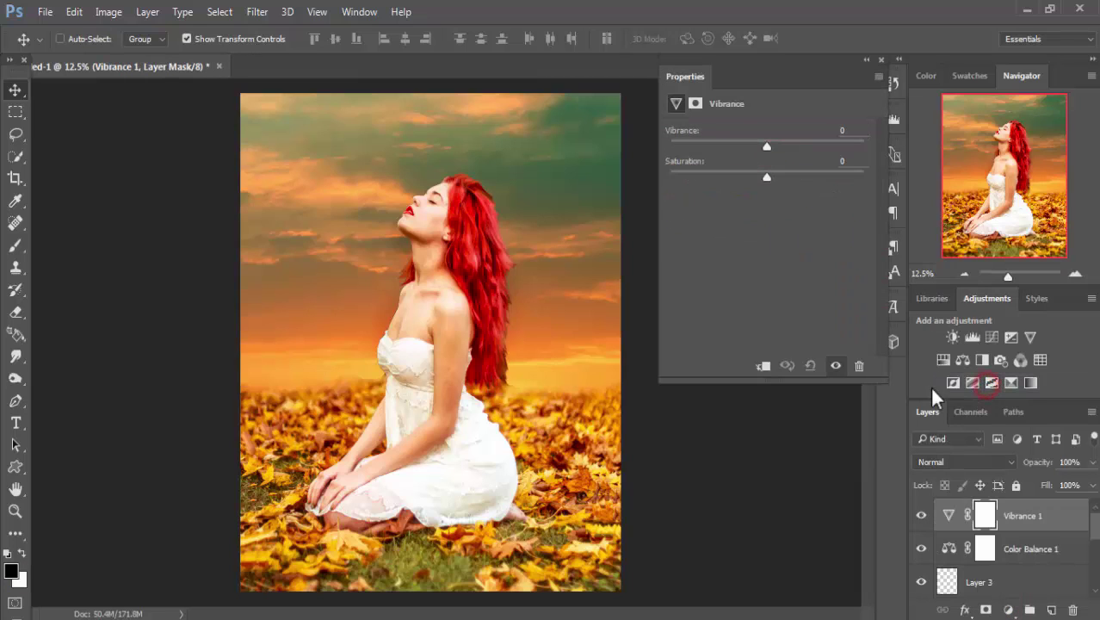
drag(766, 146, 777, 144)
drag(779, 147, 757, 174)
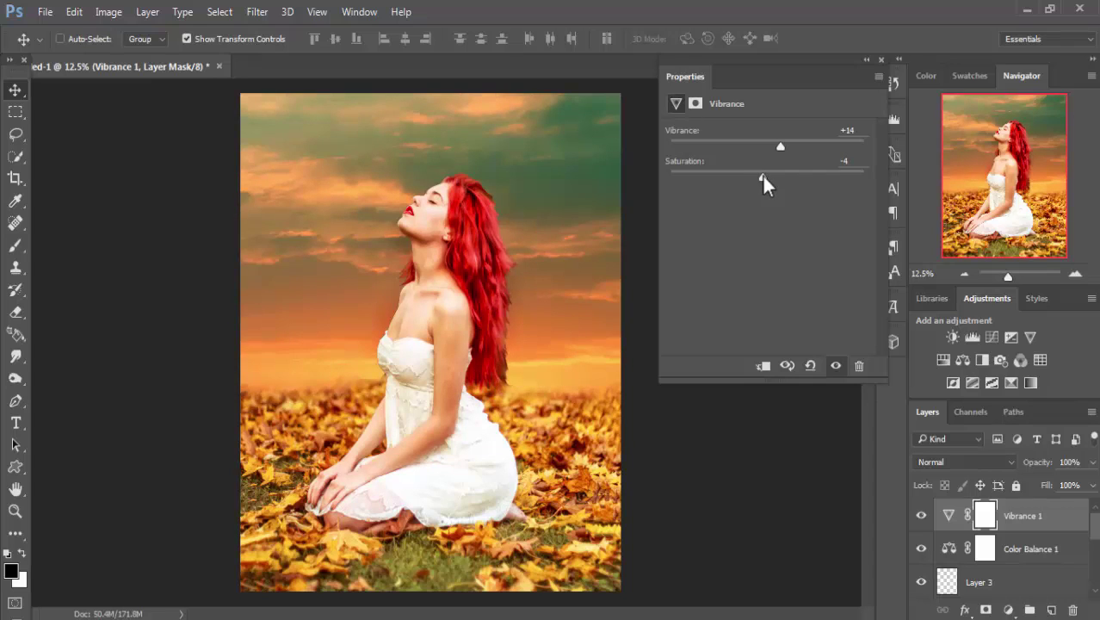
click(881, 59)
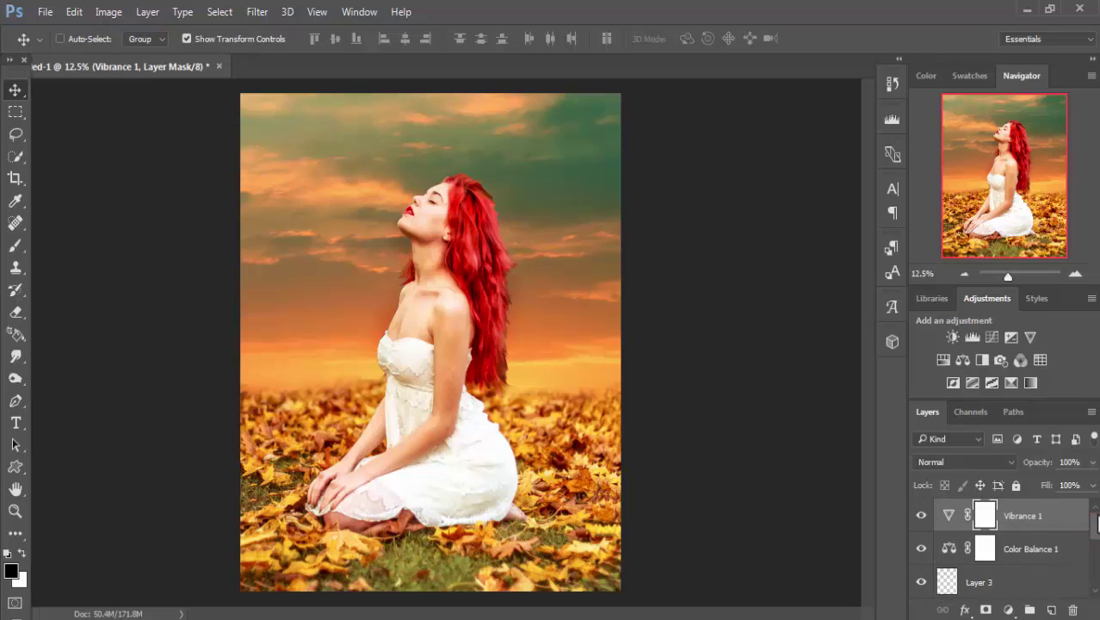
click(1039, 514)
- Add a Curves adjustment layer with a two-point S-curve darkening shadows and lifting highlights
click(1009, 609)
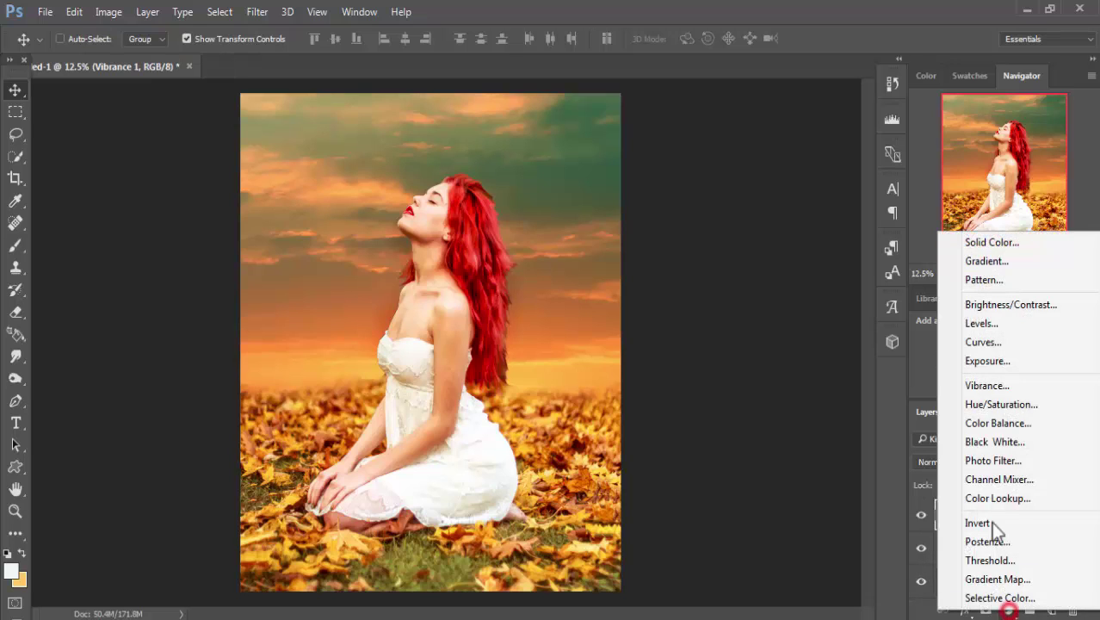
click(993, 342)
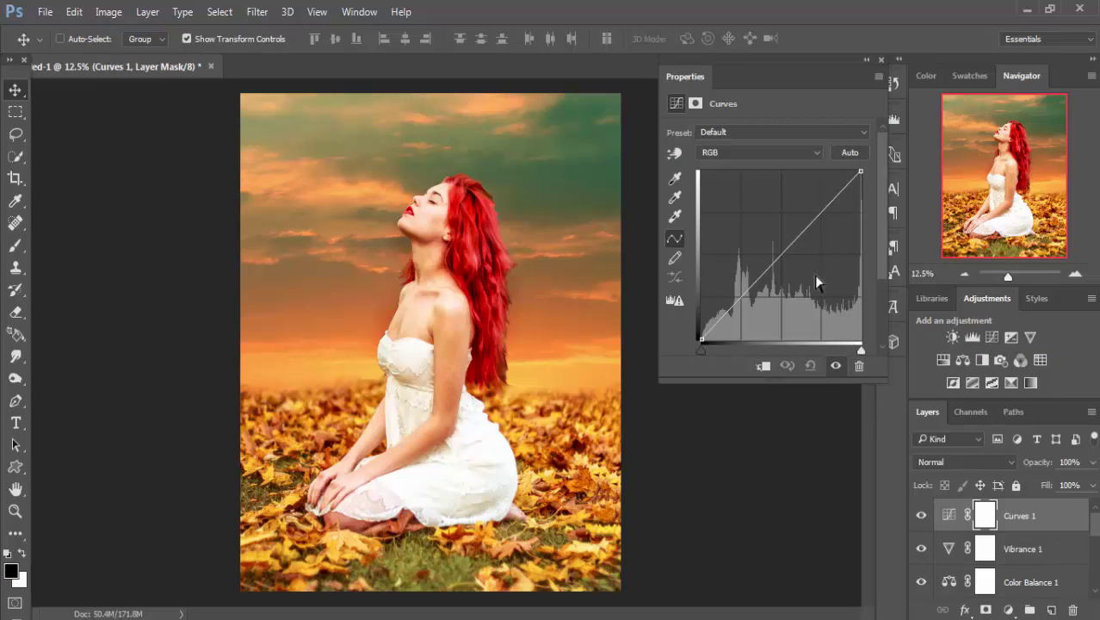
mouse_move(783, 251)
mouse_down()
mouse_move(745, 293)
mouse_move(754, 298)
mouse_up()
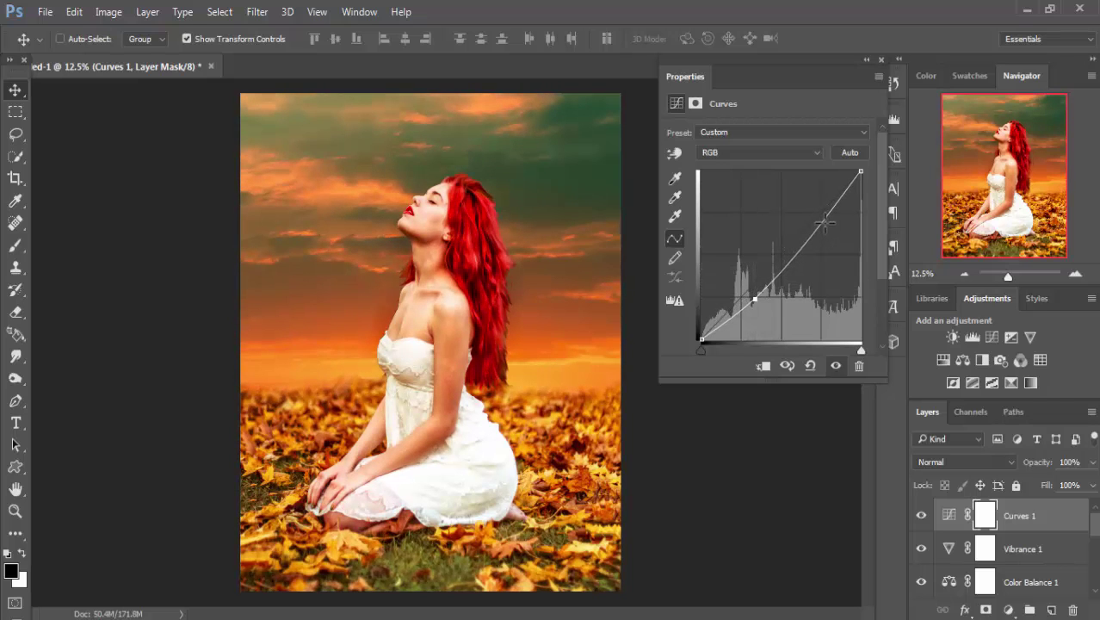
mouse_move(758, 296)
mouse_down()
mouse_move(737, 307)
mouse_move(749, 297)
mouse_up()
click(825, 214)
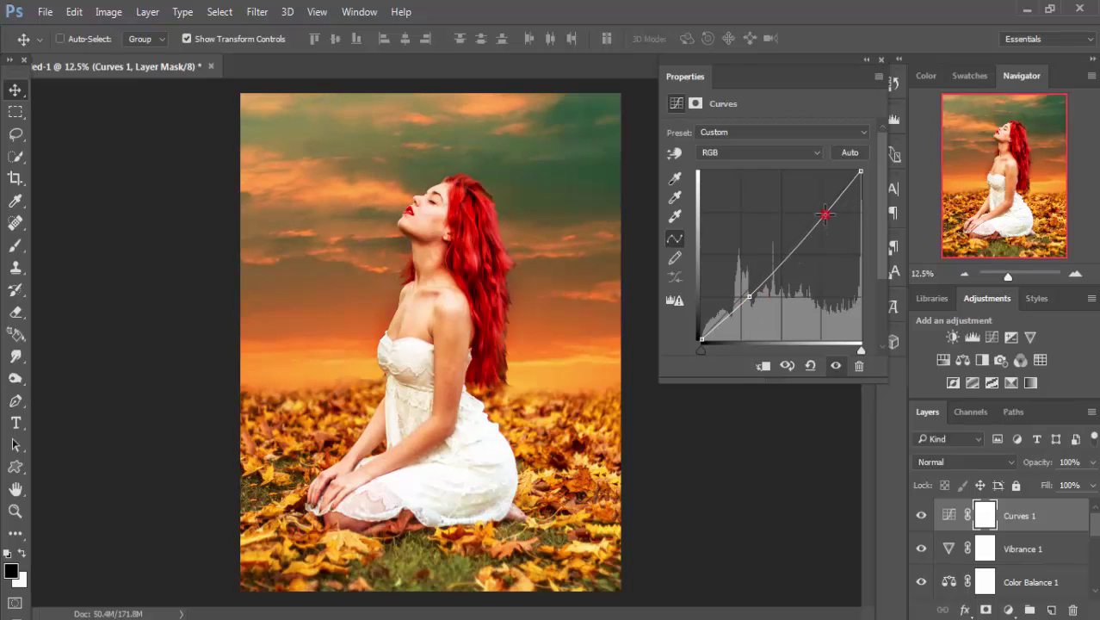
drag(825, 215, 819, 214)
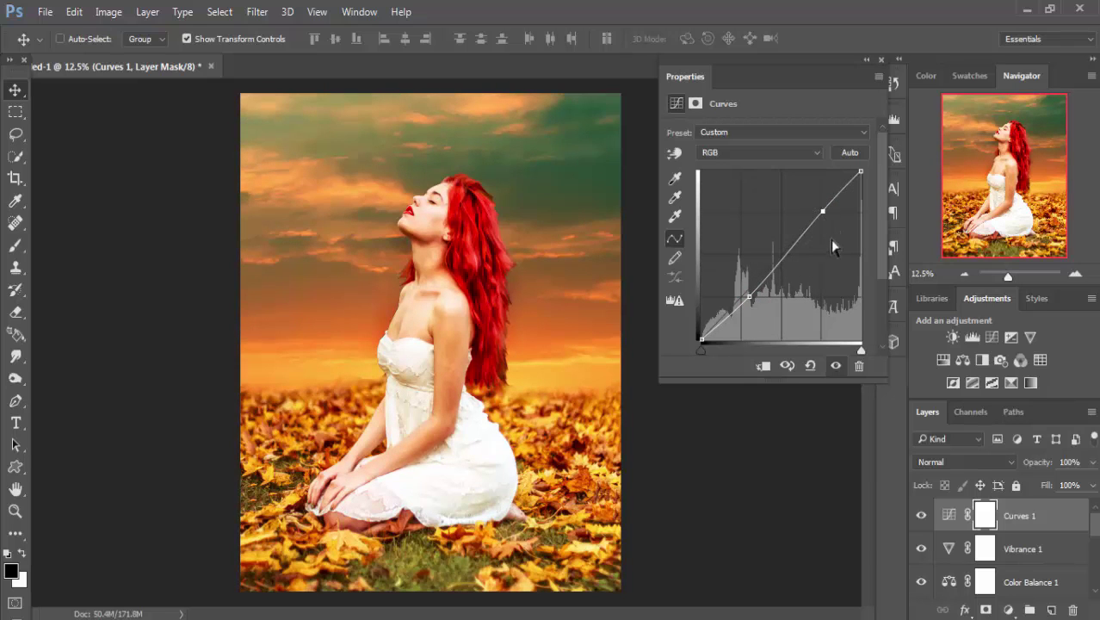
click(880, 60)
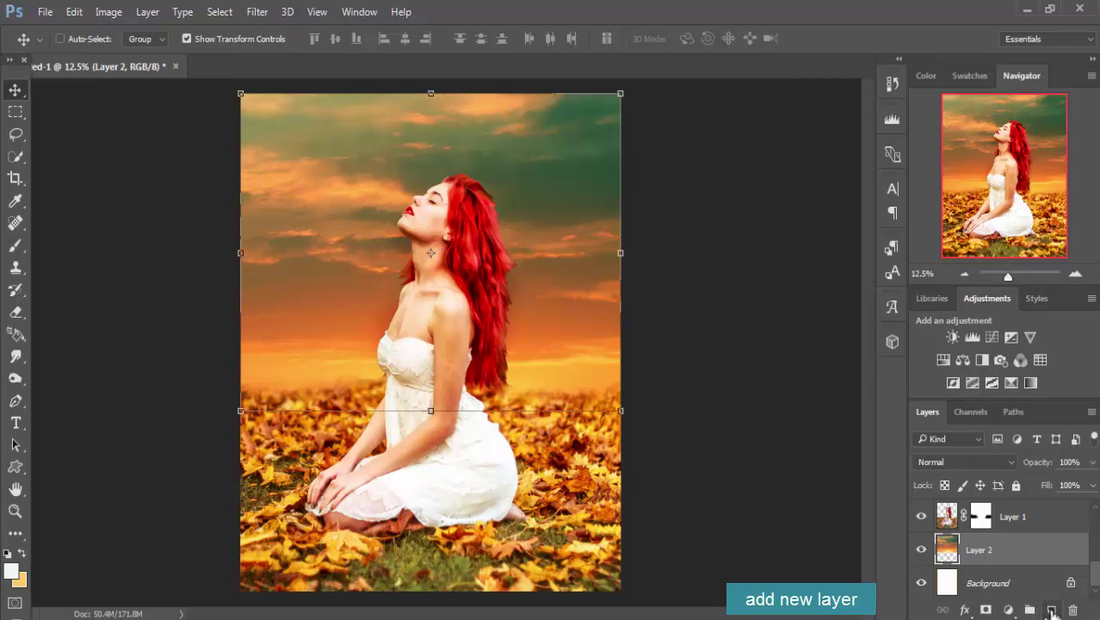
- Create a new Layer 5 and set an orange foreground colour sampled from the sky for the Brush
click(1052, 610)
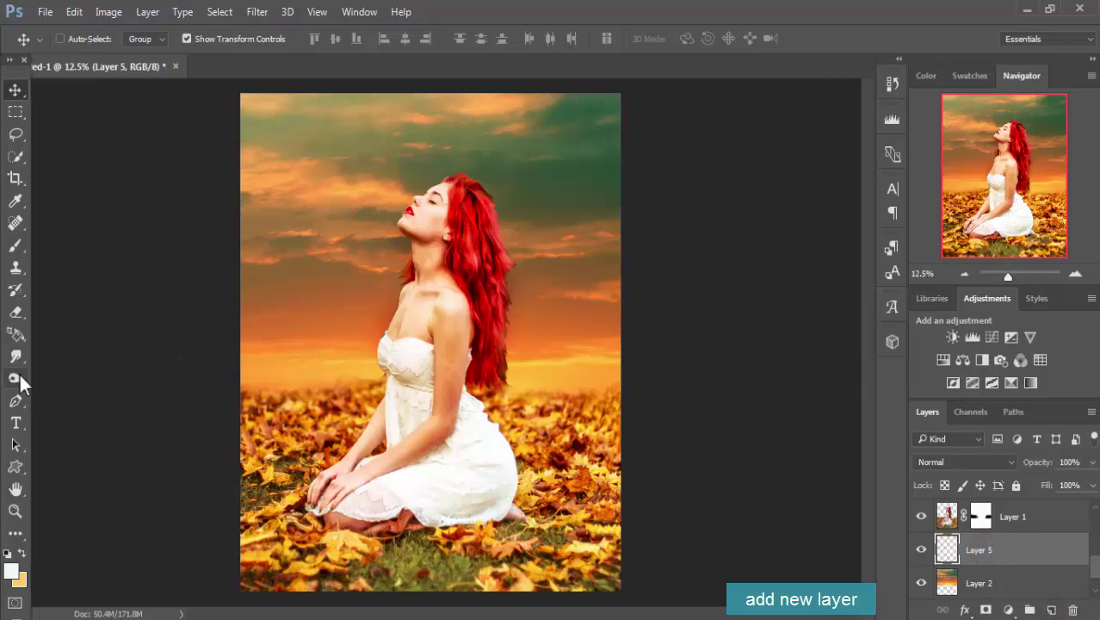
click(17, 246)
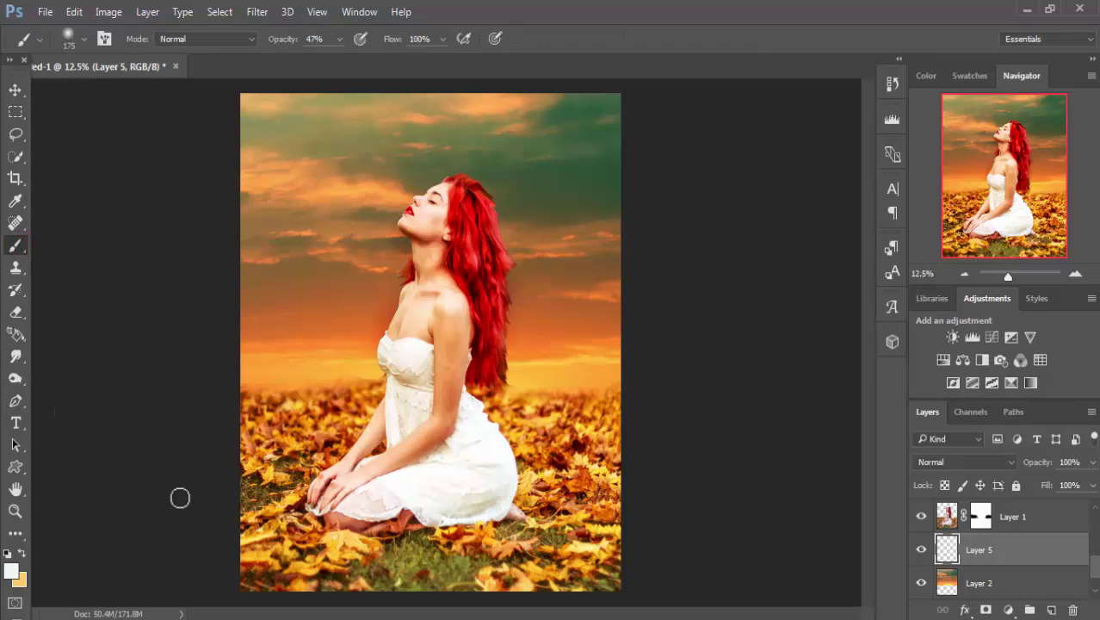
click(12, 571)
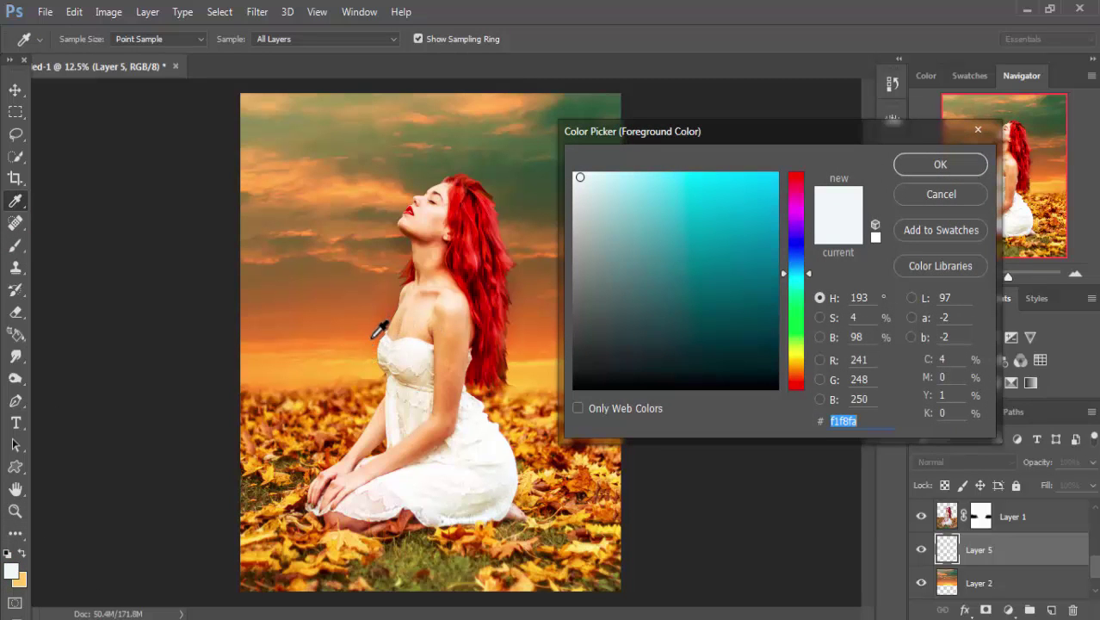
click(376, 332)
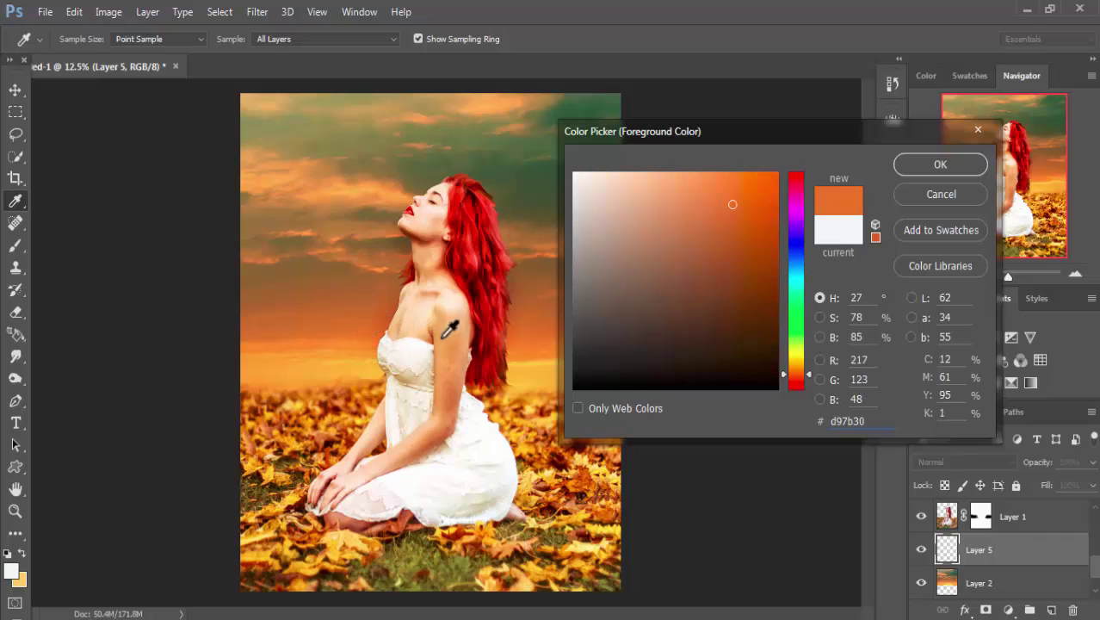
click(367, 364)
click(941, 165)
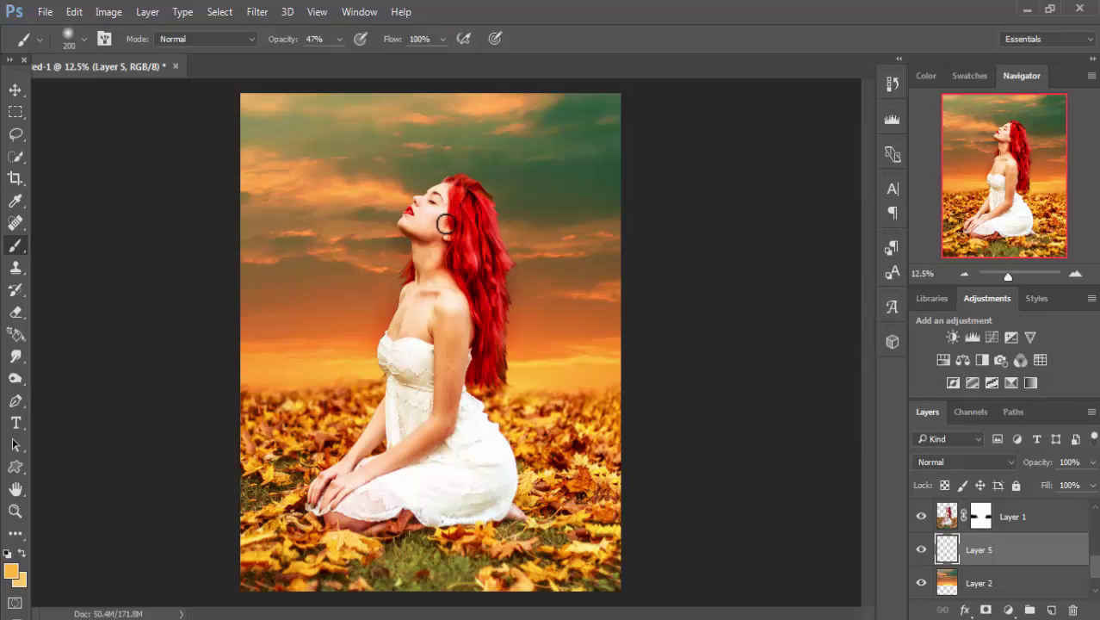
- Enlarge the brush and dab a soft orange glow around the neck, hair and sky
key(bracketright)
key(bracketright)
key(bracketright)
key(bracketright)
key(bracketright)
key(bracketright)
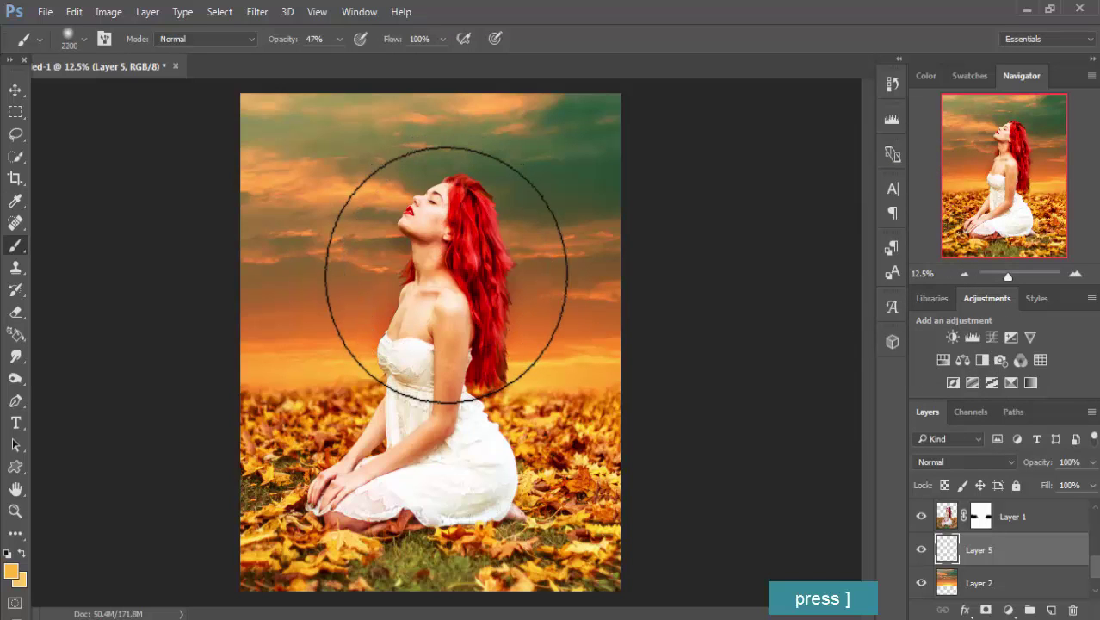
key(bracketright)
key(bracketright)
key(bracketright)
key(bracketright)
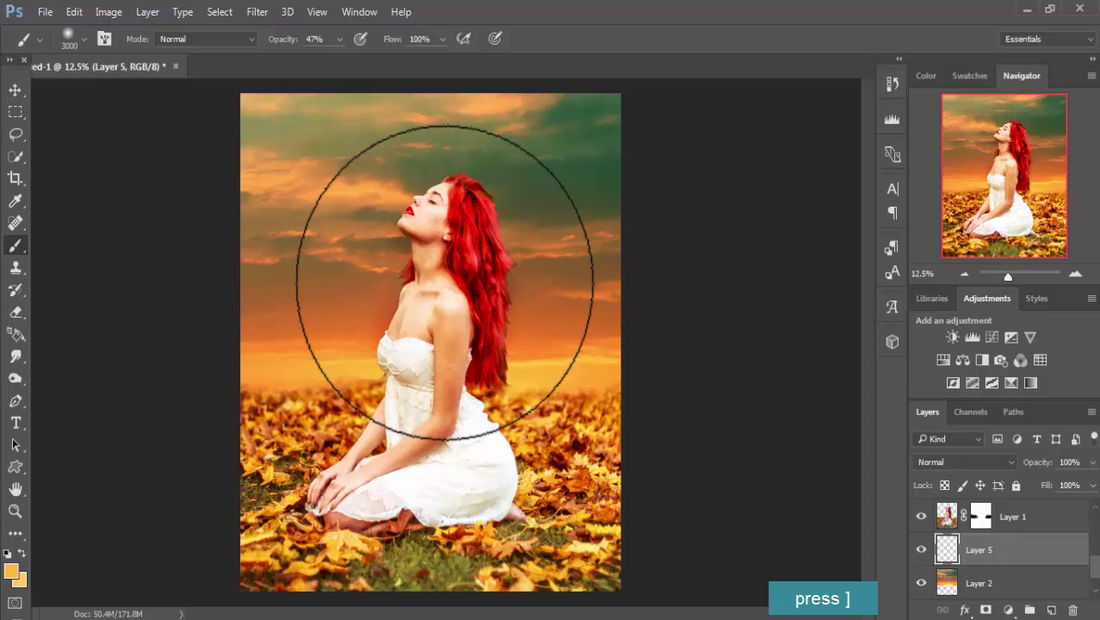
key(bracketright)
key(bracketright)
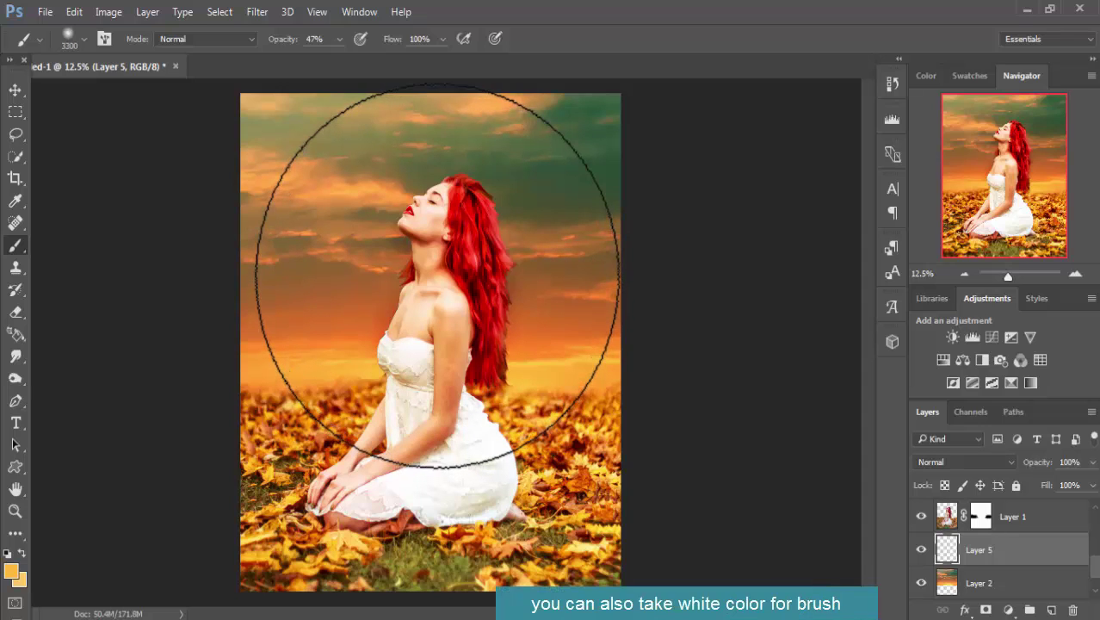
key(bracketright)
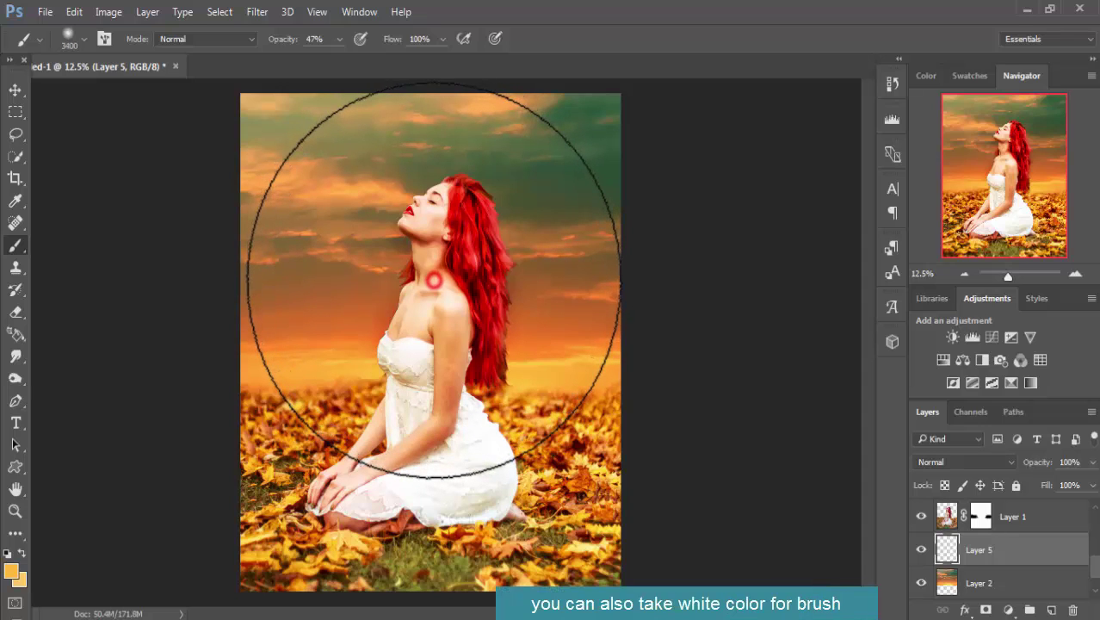
click(433, 279)
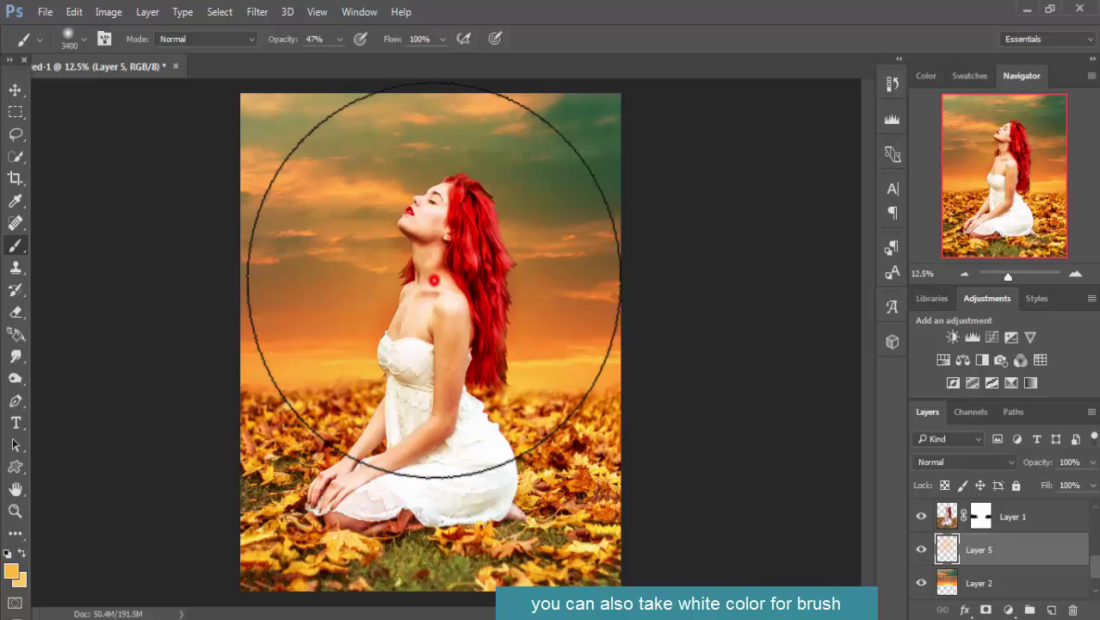
click(433, 280)
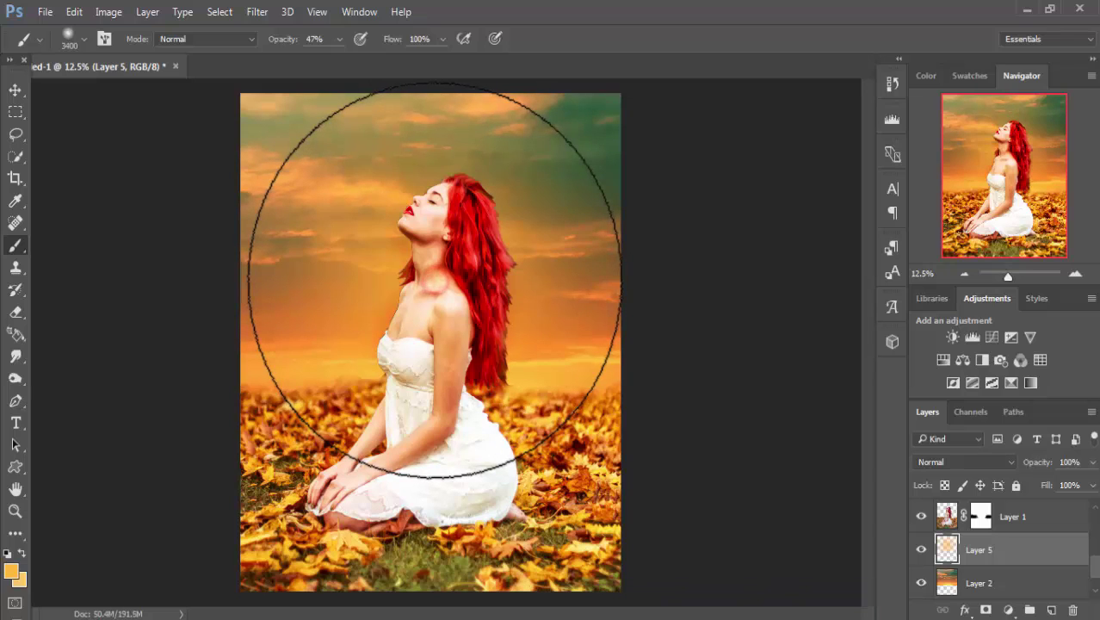
click(432, 280)
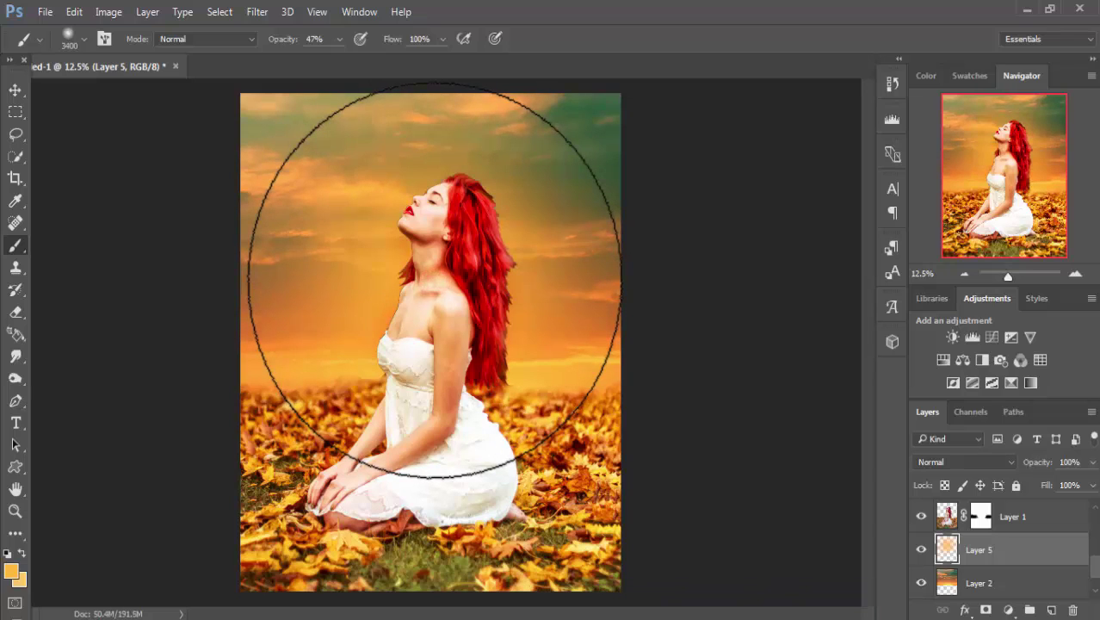
click(433, 280)
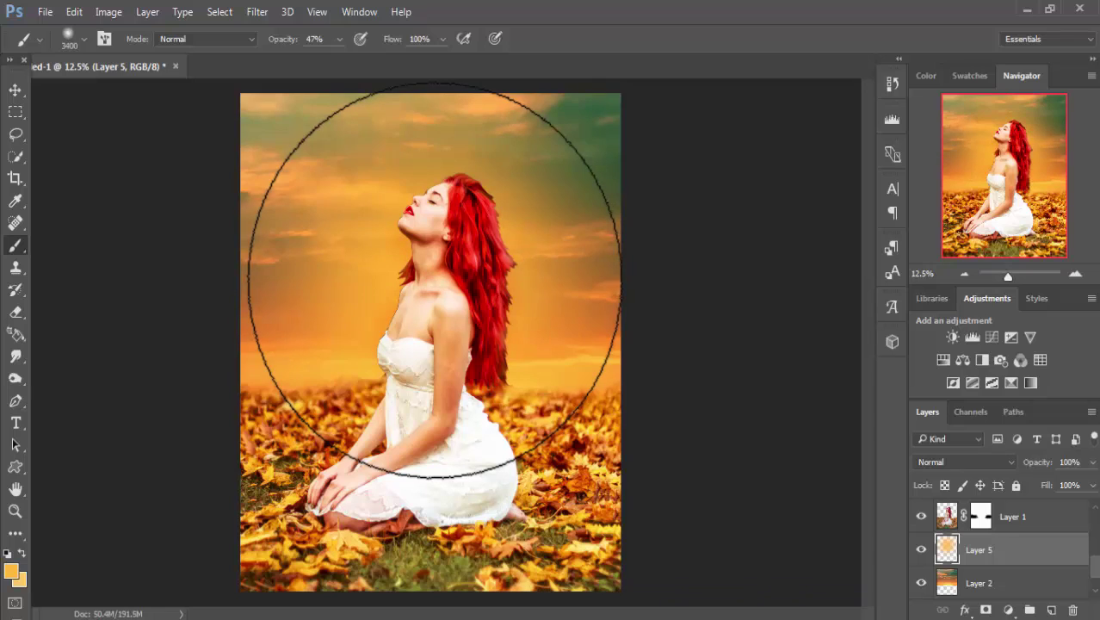
- Brush Layer 1 copy's mask at 47% along the dress and hair edges into the horizon
click(15, 92)
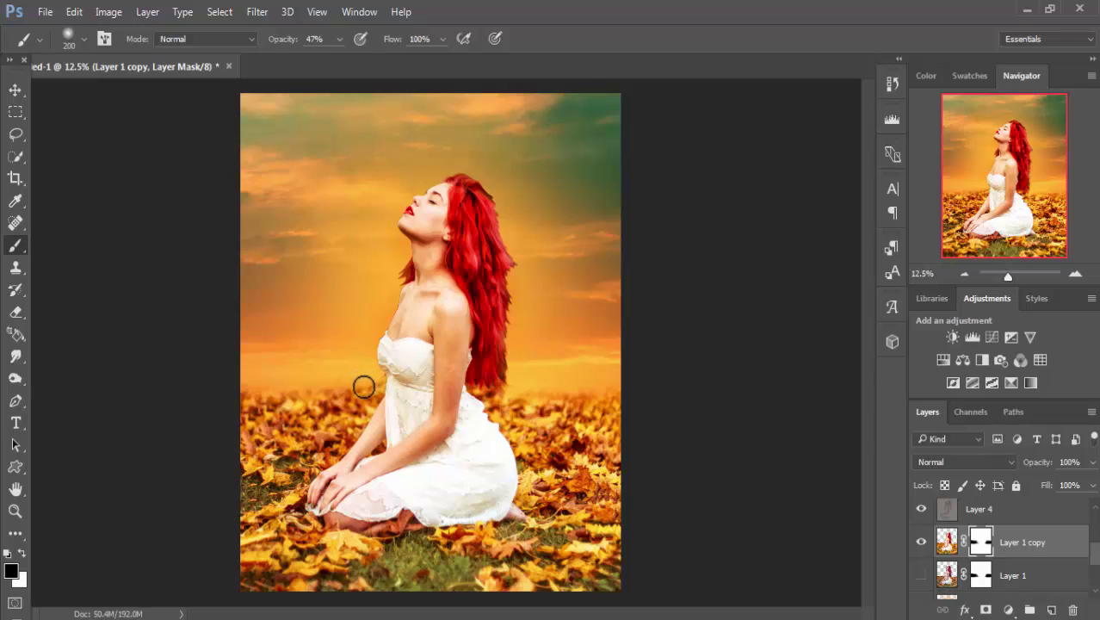
click(374, 381)
drag(373, 381, 376, 386)
click(380, 380)
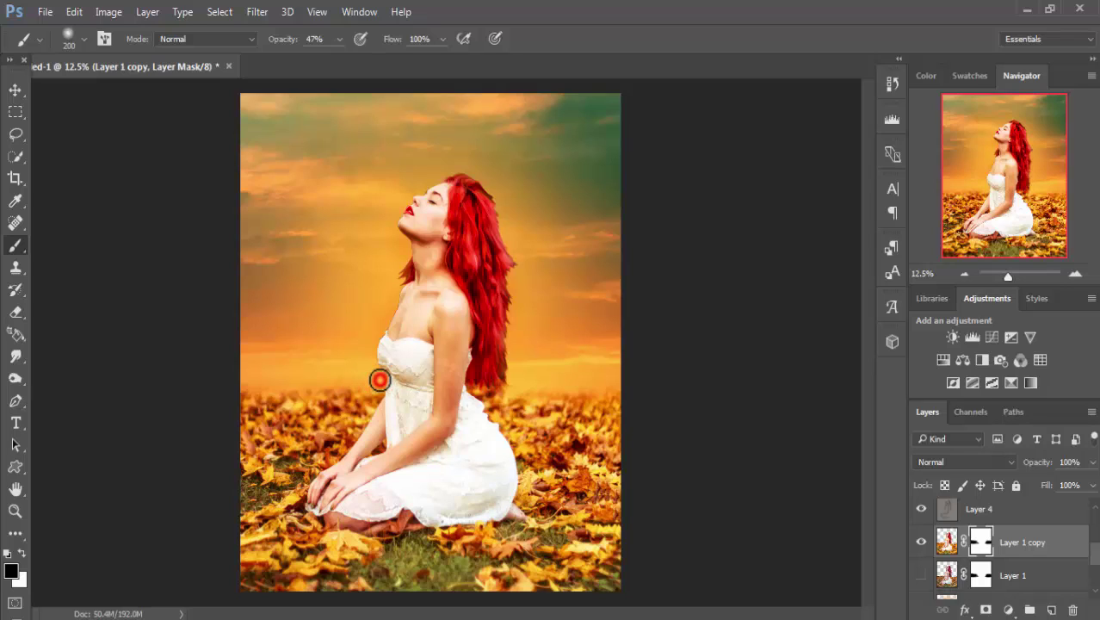
click(376, 377)
click(361, 380)
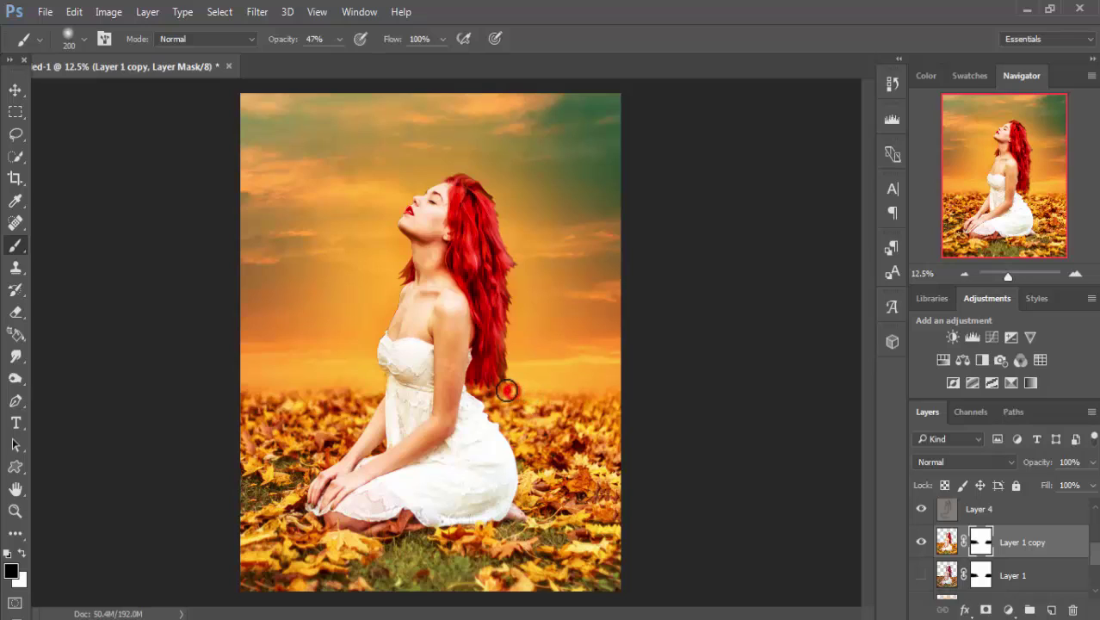
click(507, 395)
drag(507, 395, 562, 366)
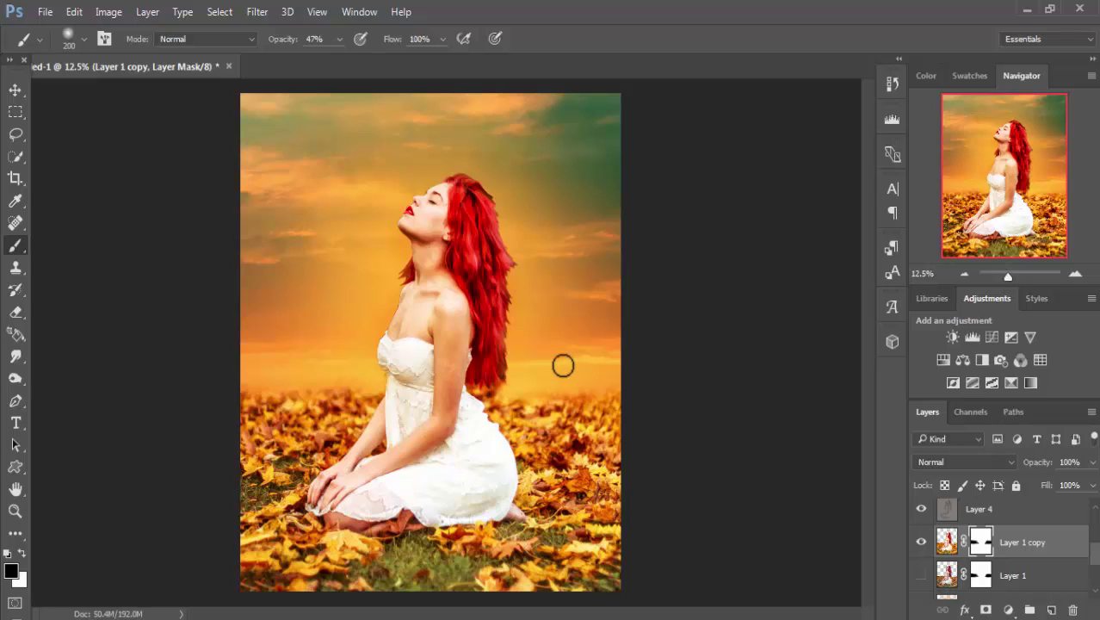
click(16, 90)
- With the Smudge tool on Layer 1 copy, pull the right-edge hair tips outward into the sky
click(947, 541)
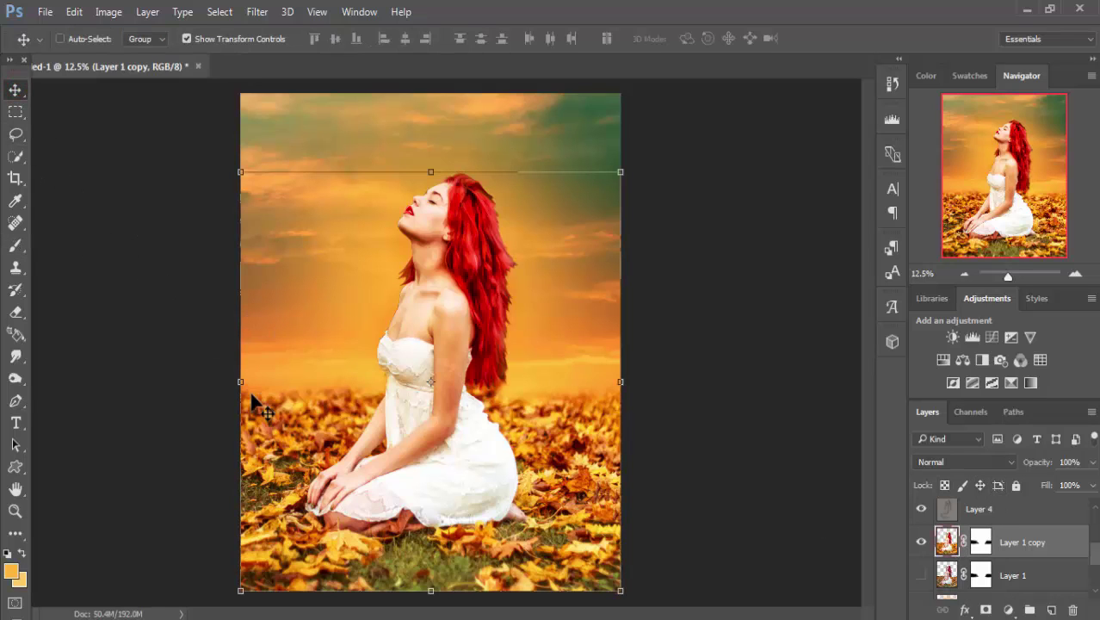
click(15, 356)
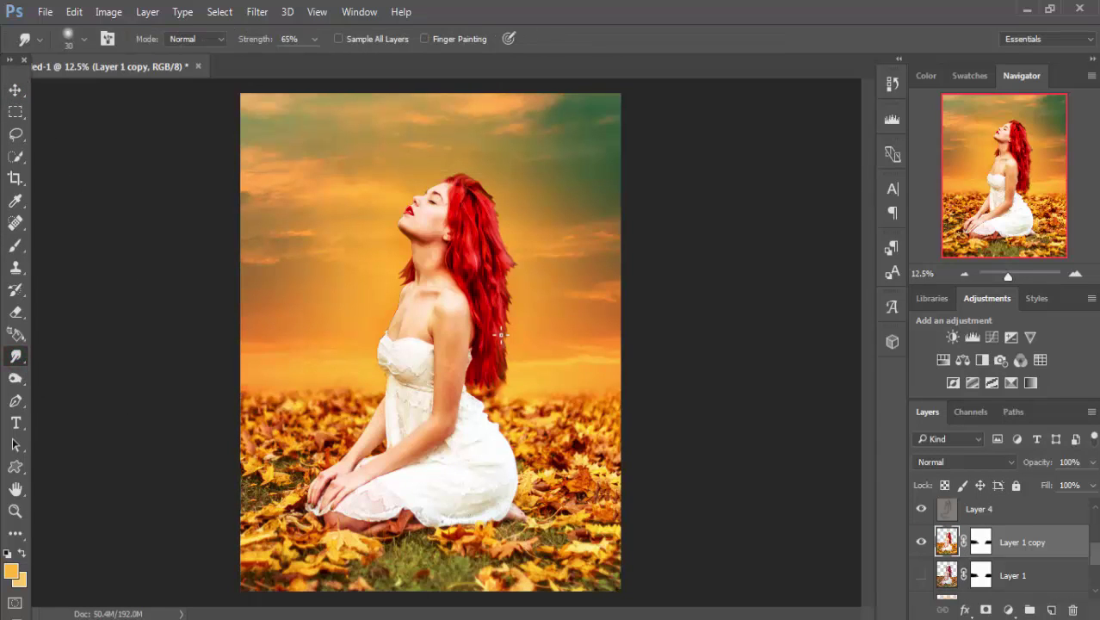
scroll(499, 334, up, 1)
scroll(499, 334, up, 1)
scroll(499, 334, up, 1)
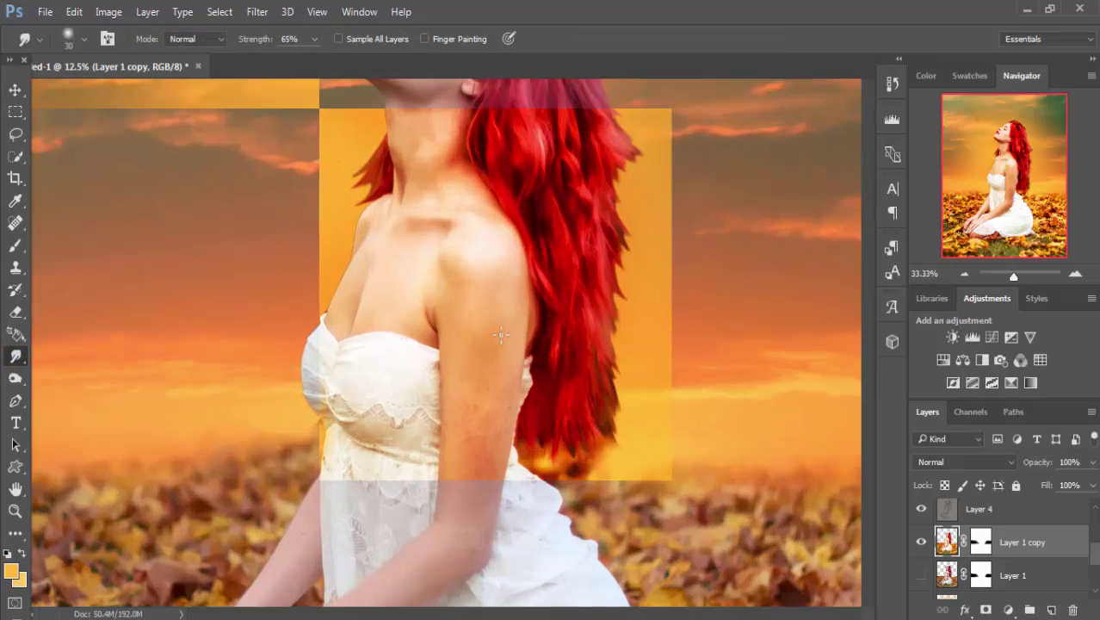
scroll(499, 334, up, 1)
drag(663, 323, 417, 327)
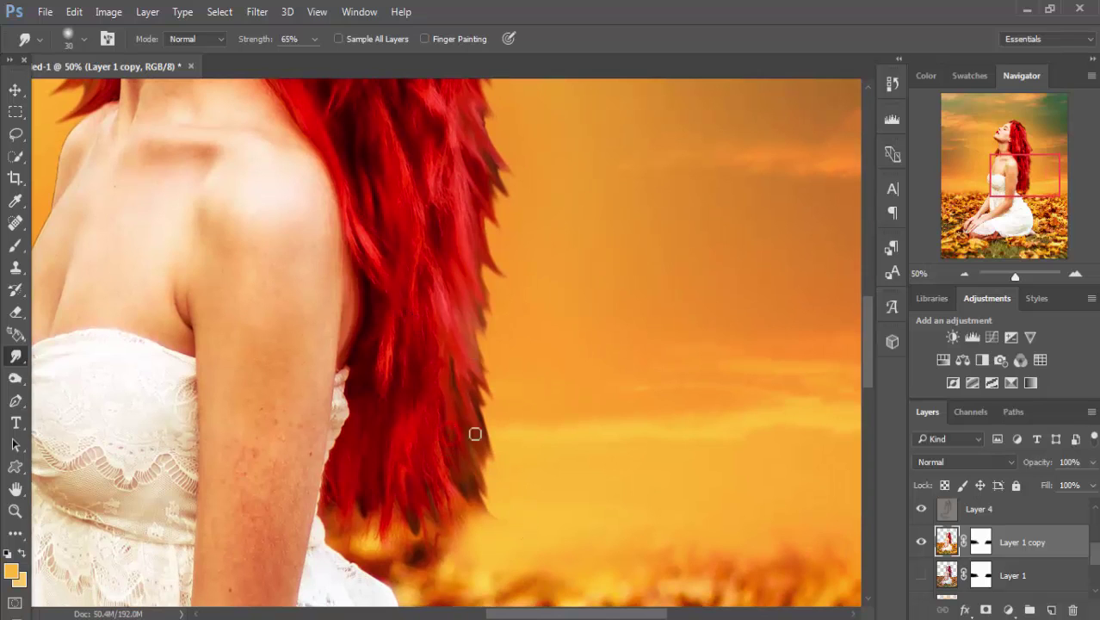
drag(475, 434, 488, 487)
drag(475, 409, 490, 461)
drag(472, 369, 480, 379)
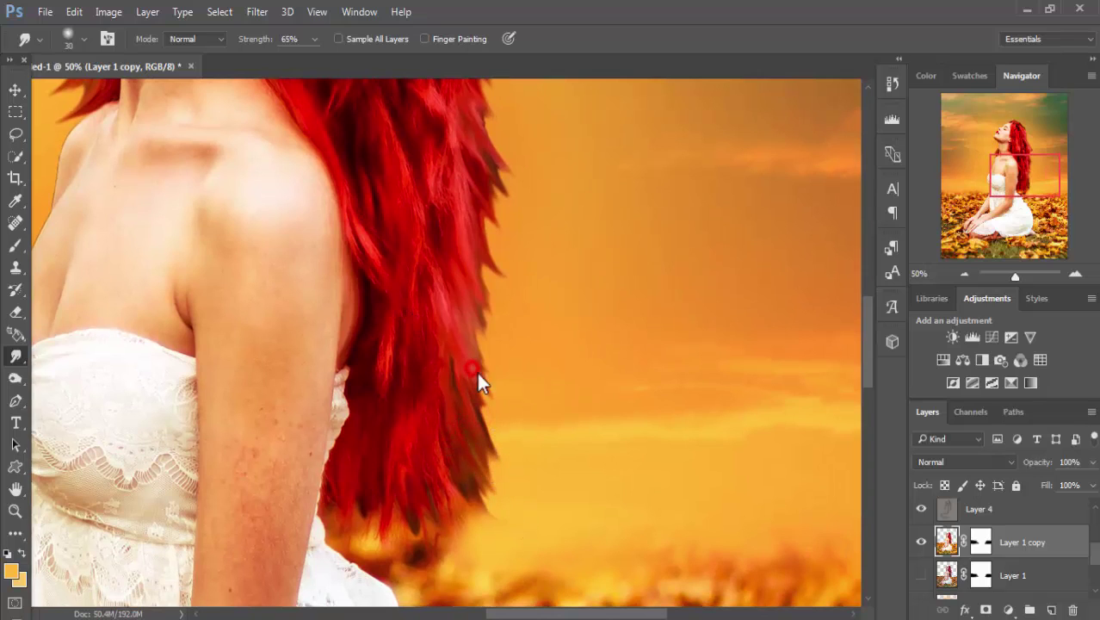
drag(476, 294, 493, 363)
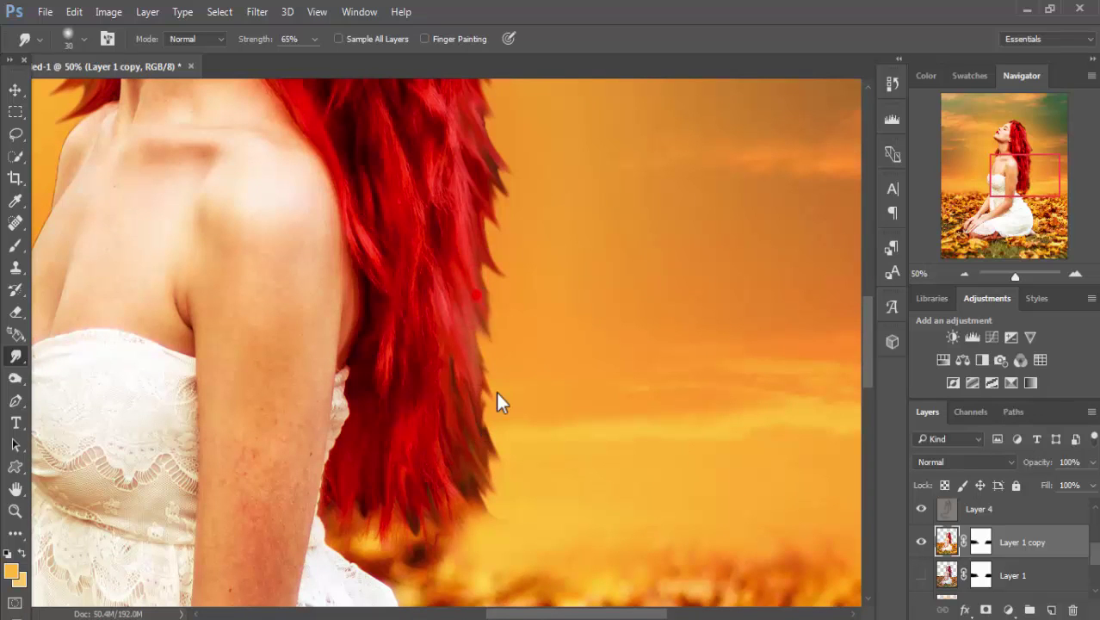
- Raise smudge Strength to 78% and smudge the upper and lower hair edges further
click(315, 39)
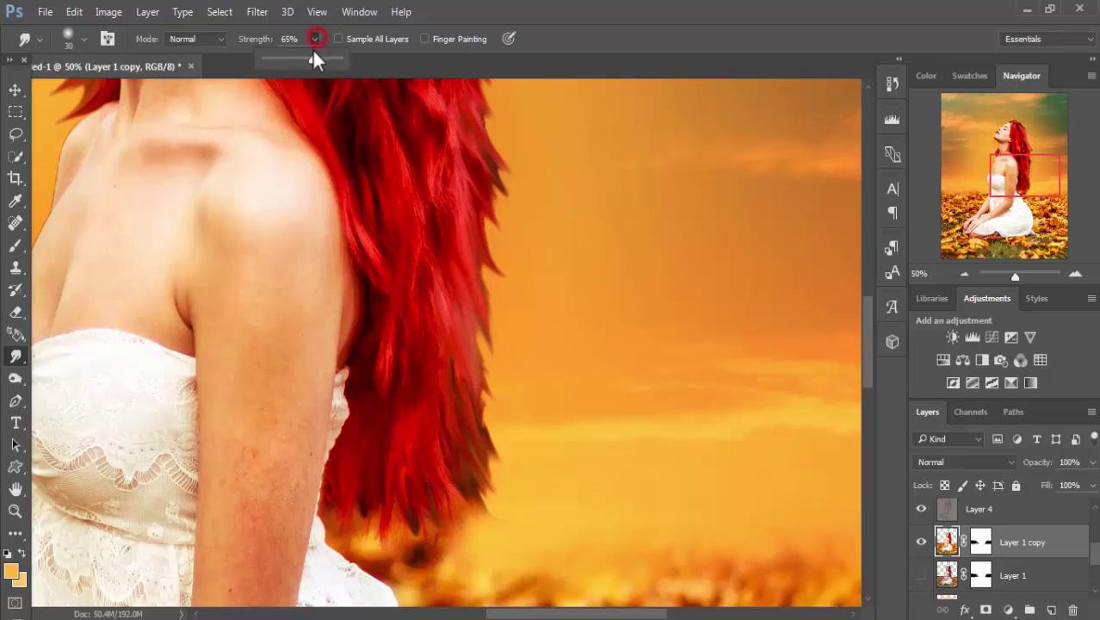
drag(322, 62, 325, 62)
mouse_move(471, 250)
mouse_down()
mouse_move(486, 394)
mouse_move(486, 184)
mouse_move(500, 196)
mouse_move(510, 250)
mouse_move(511, 202)
mouse_move(507, 298)
mouse_up()
scroll(504, 344, up, 2)
scroll(504, 310, up, 1)
mouse_move(508, 249)
mouse_down()
mouse_move(545, 295)
mouse_move(529, 242)
mouse_move(530, 293)
mouse_move(507, 290)
mouse_move(518, 260)
mouse_move(558, 282)
mouse_up()
scroll(558, 281, up, 3)
mouse_move(504, 362)
mouse_down()
mouse_move(484, 263)
mouse_move(432, 167)
mouse_move(521, 457)
mouse_move(528, 441)
mouse_move(534, 514)
mouse_up()
scroll(447, 198, up, 2)
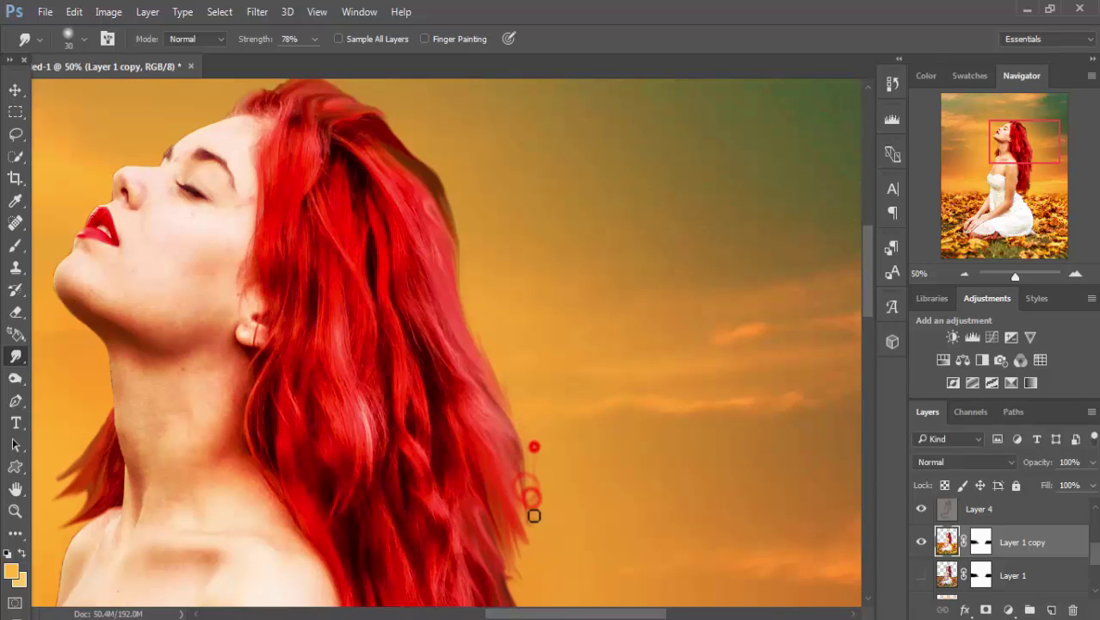
- Select Curves 1 and stamp all visible layers into a new Layer 6 with Shift+Ctrl+Alt+E
key(v)
key(ctrl+minus)
key(ctrl+minus)
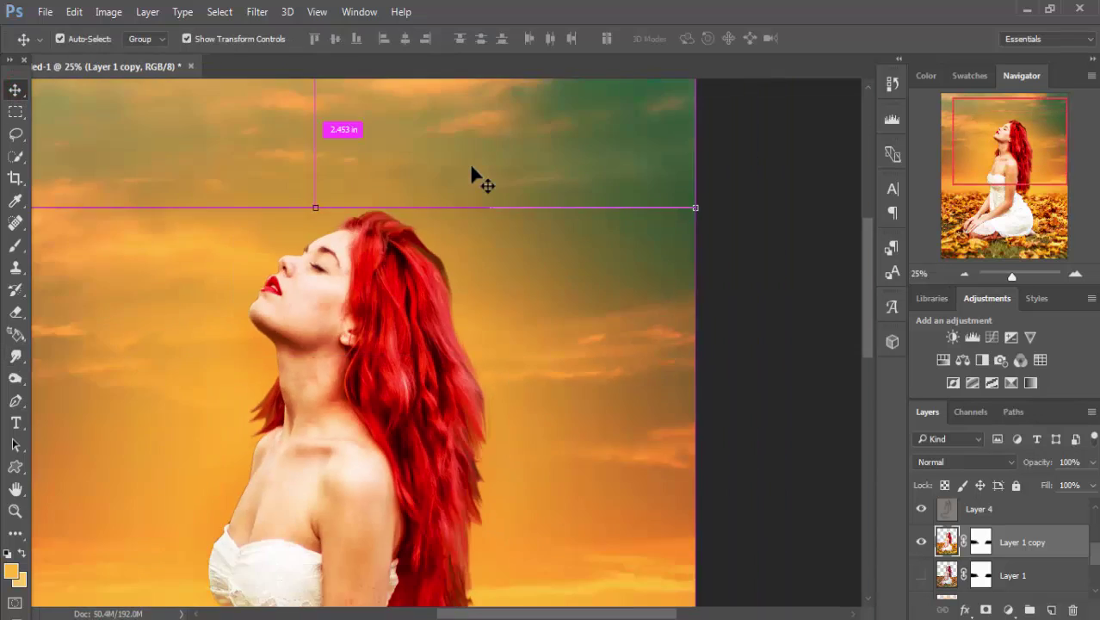
key(ctrl+minus)
key(ctrl+minus)
drag(1097, 552, 1095, 510)
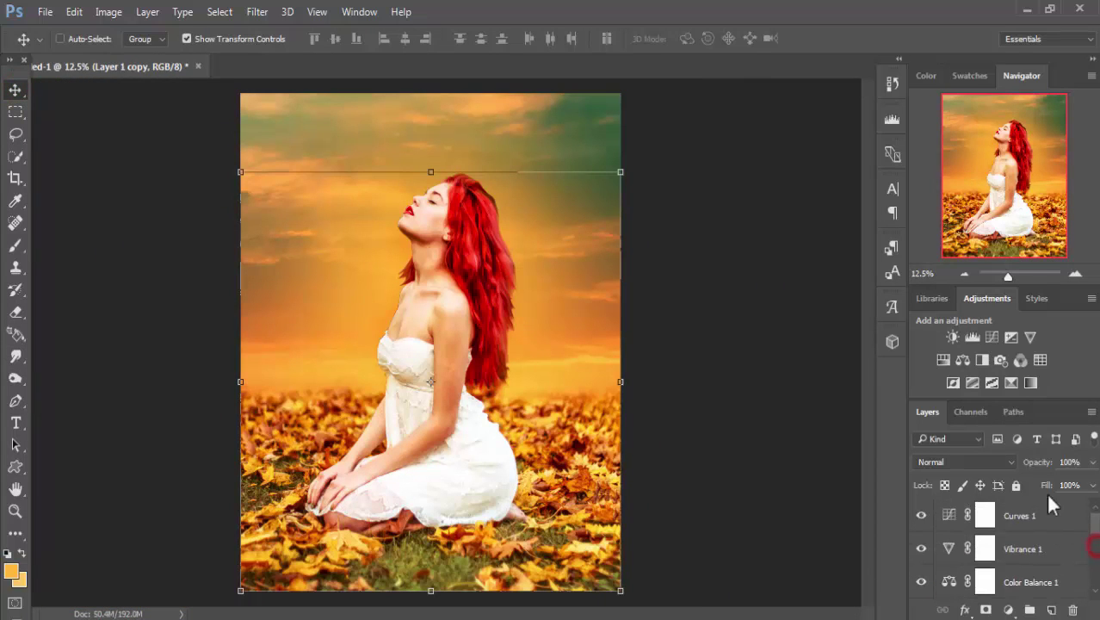
click(1018, 522)
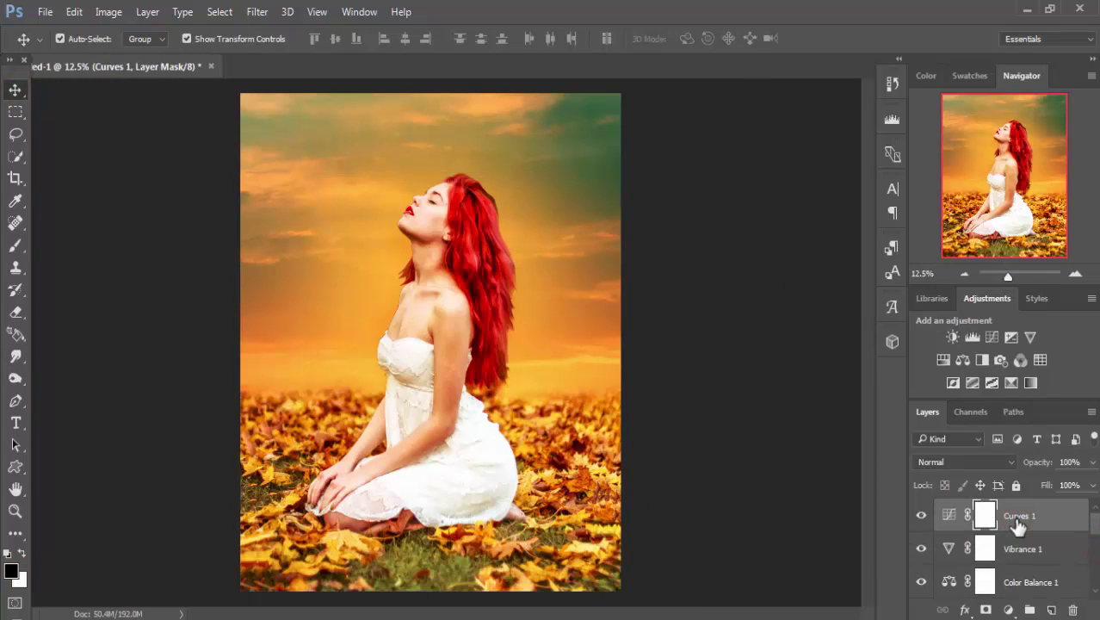
key(ctrl+shift+alt+e)
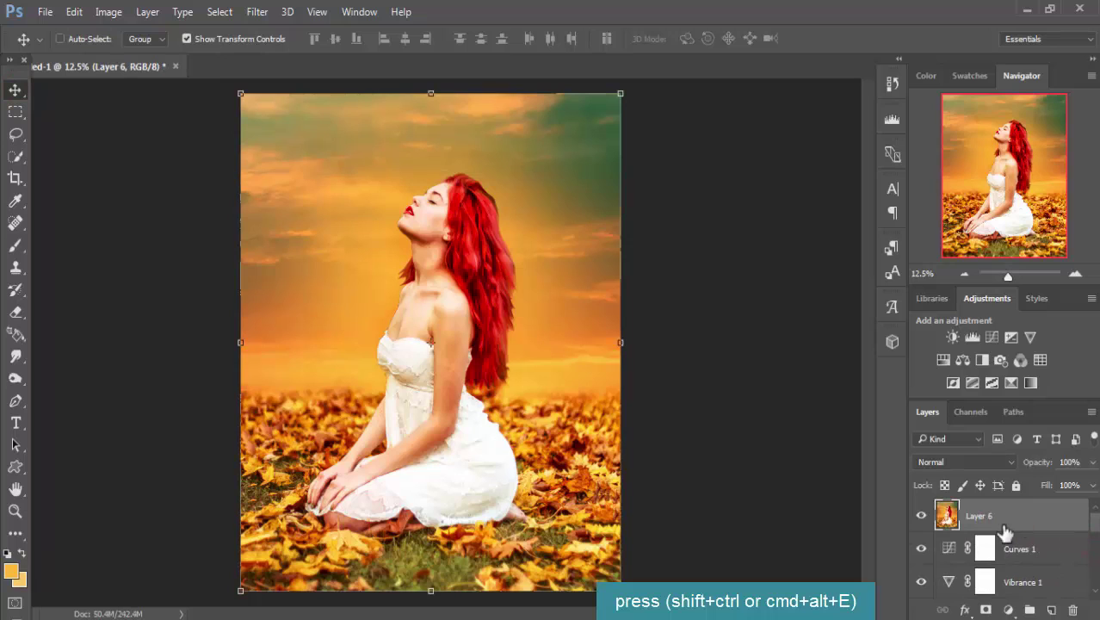
- Open Camera Raw on the merged layer and warm Temperature to +20
click(257, 11)
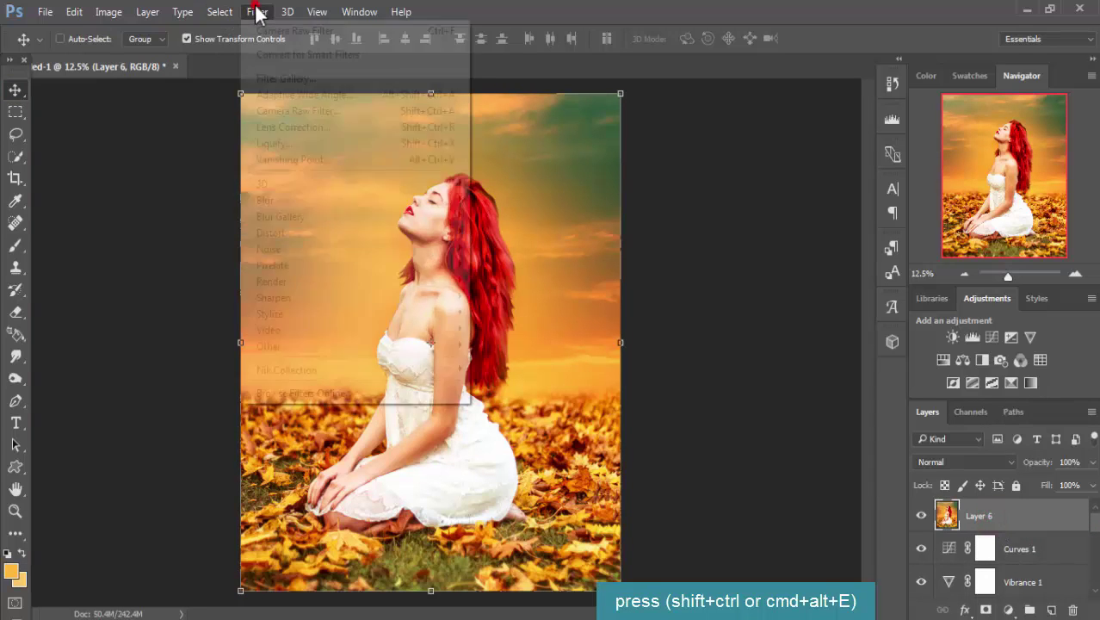
click(301, 111)
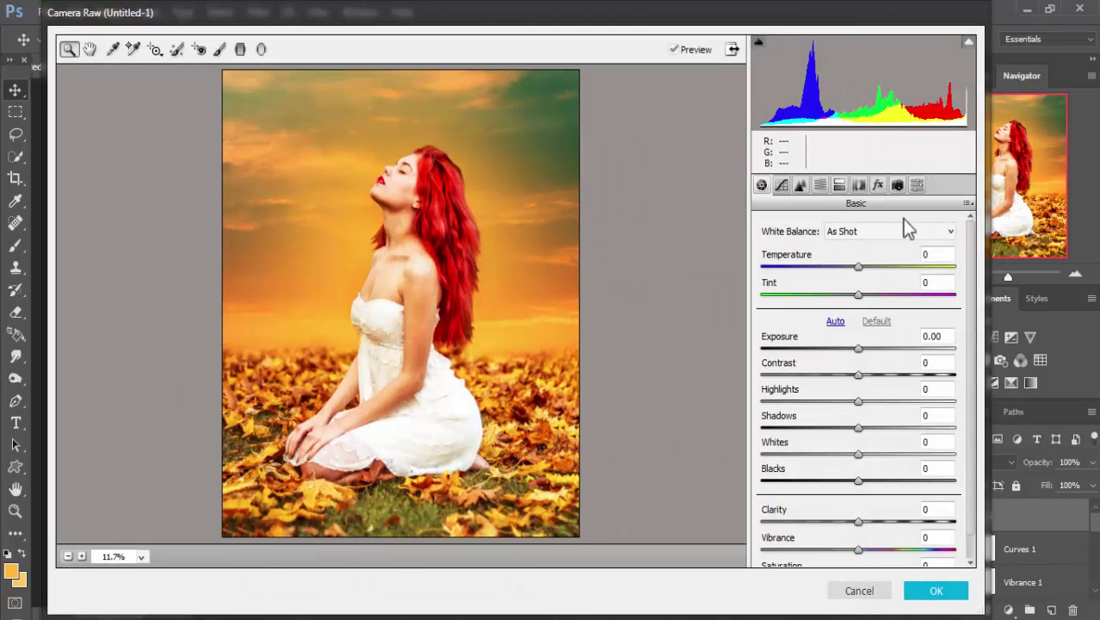
drag(858, 266, 870, 268)
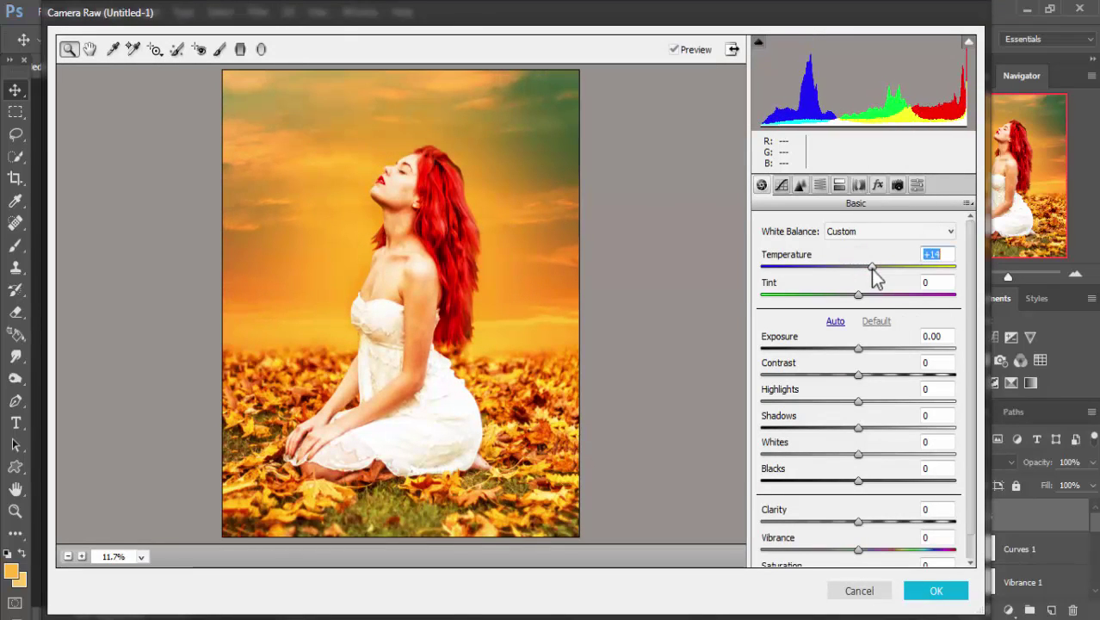
drag(871, 267, 877, 269)
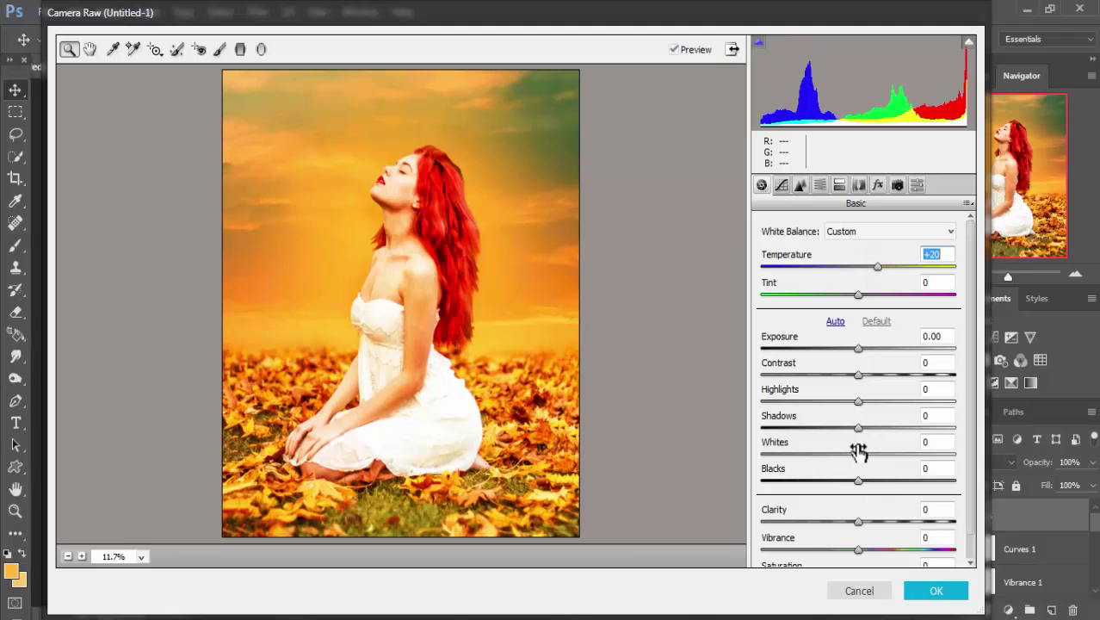
- Set Shadows to -32, Clarity to -8 and Vibrance to +14 in the Basic tab
click(856, 428)
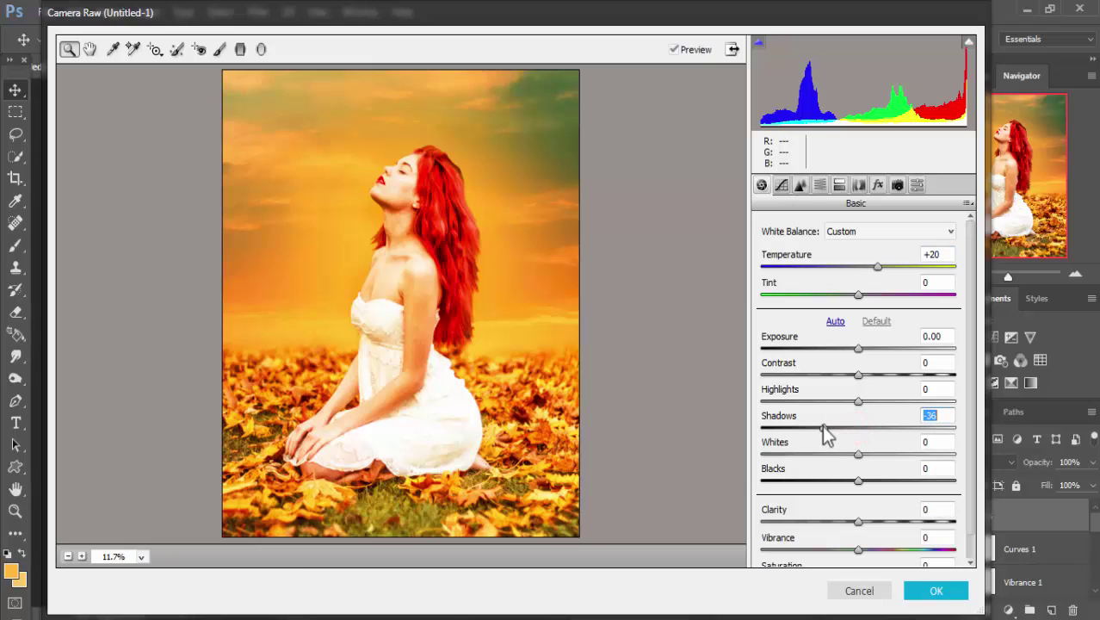
mouse_move(856, 427)
mouse_down()
mouse_move(923, 428)
mouse_move(832, 428)
mouse_up()
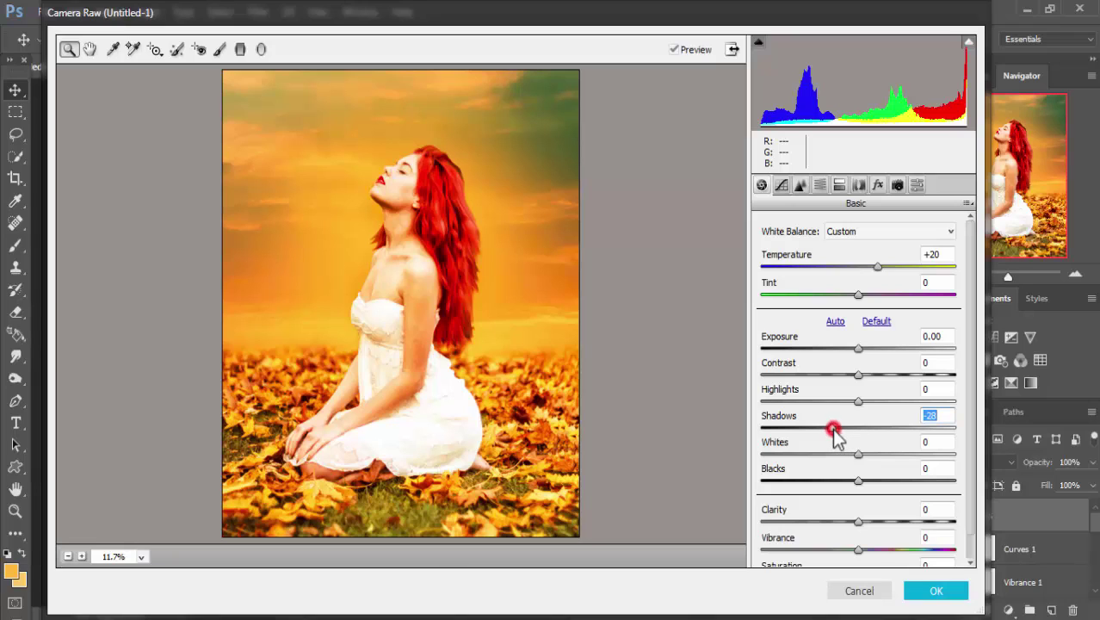
drag(833, 428, 829, 428)
drag(858, 521, 923, 530)
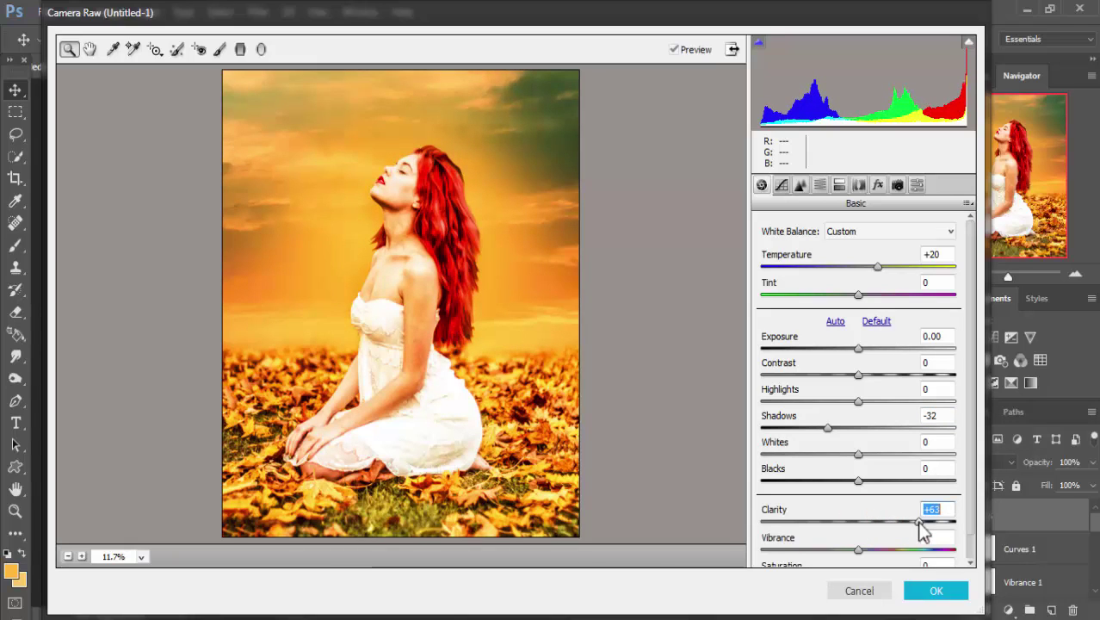
mouse_move(918, 532)
mouse_down()
mouse_move(823, 532)
mouse_move(853, 527)
mouse_up()
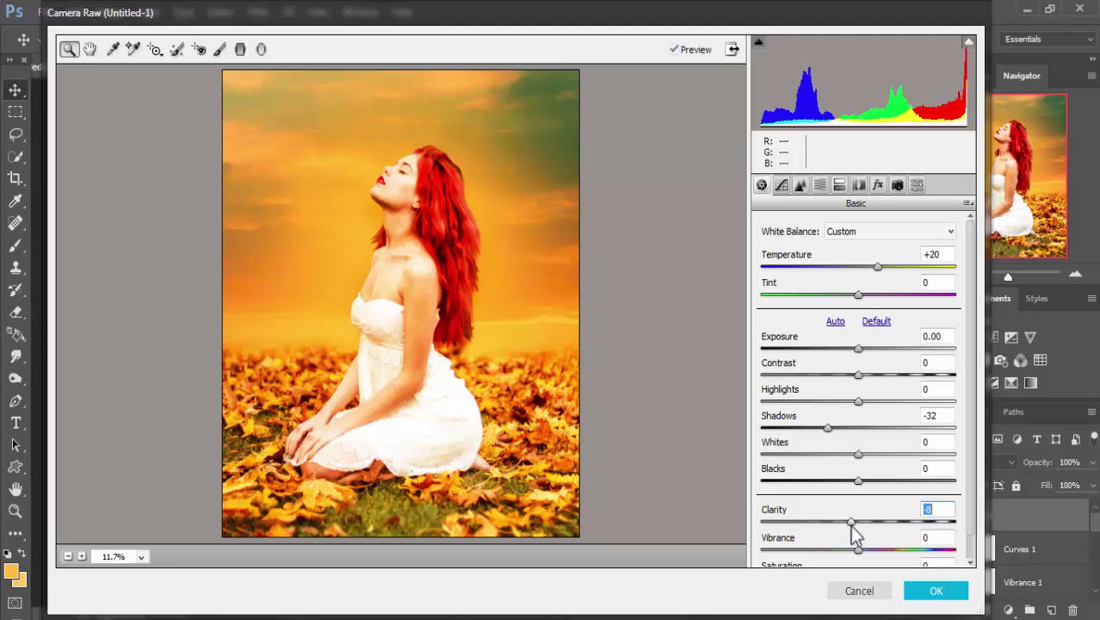
drag(858, 549, 875, 559)
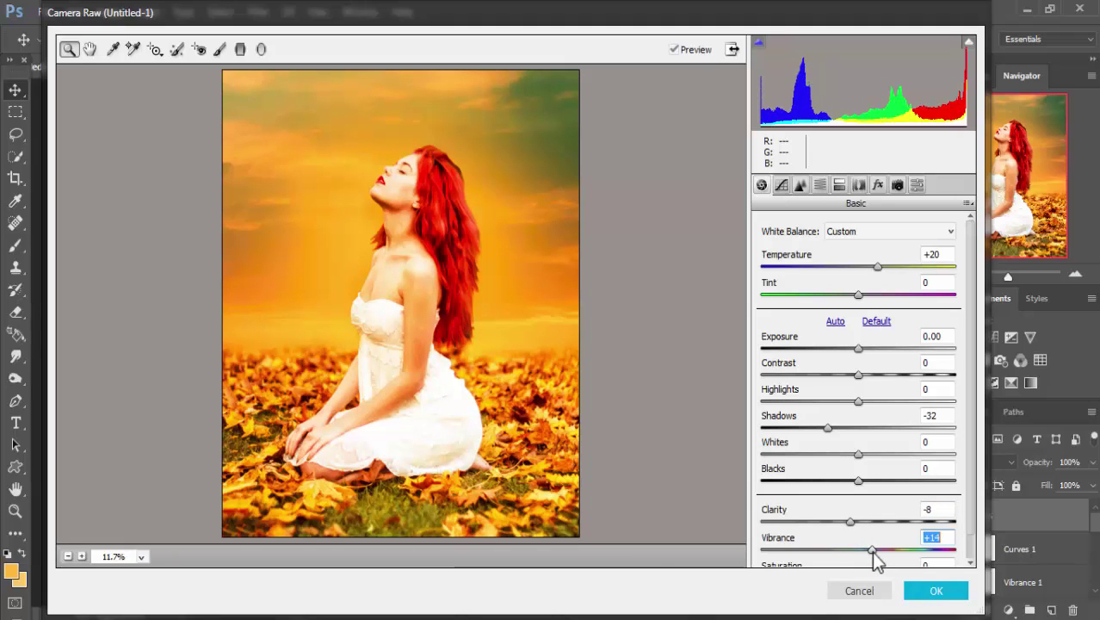
- In Split Toning, tint the highlights with hue 230 and saturation 56
click(839, 186)
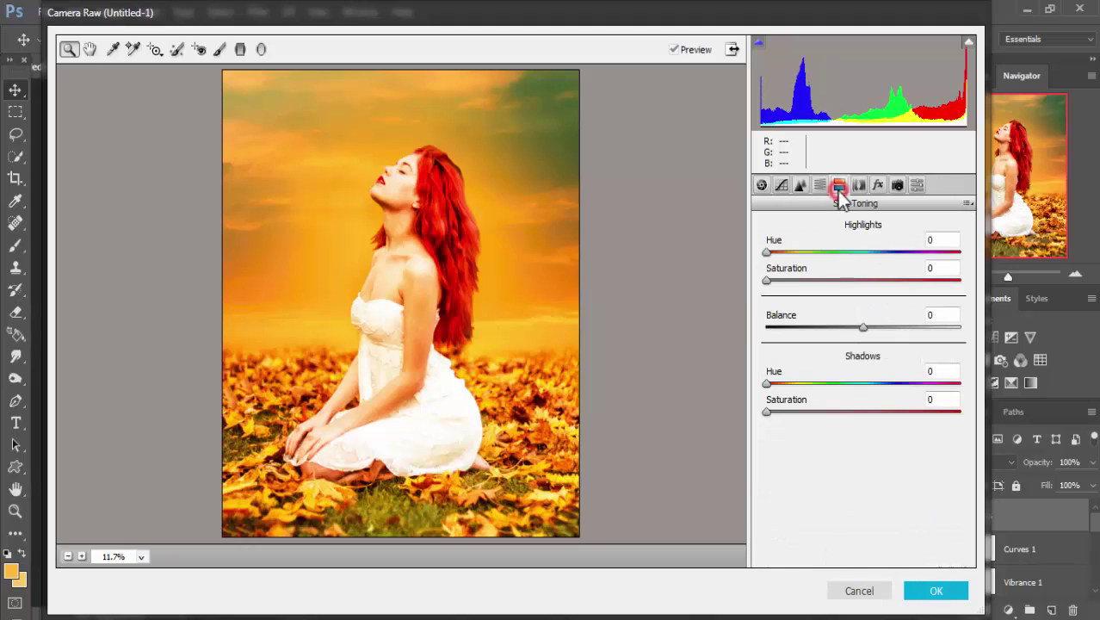
click(766, 251)
click(889, 255)
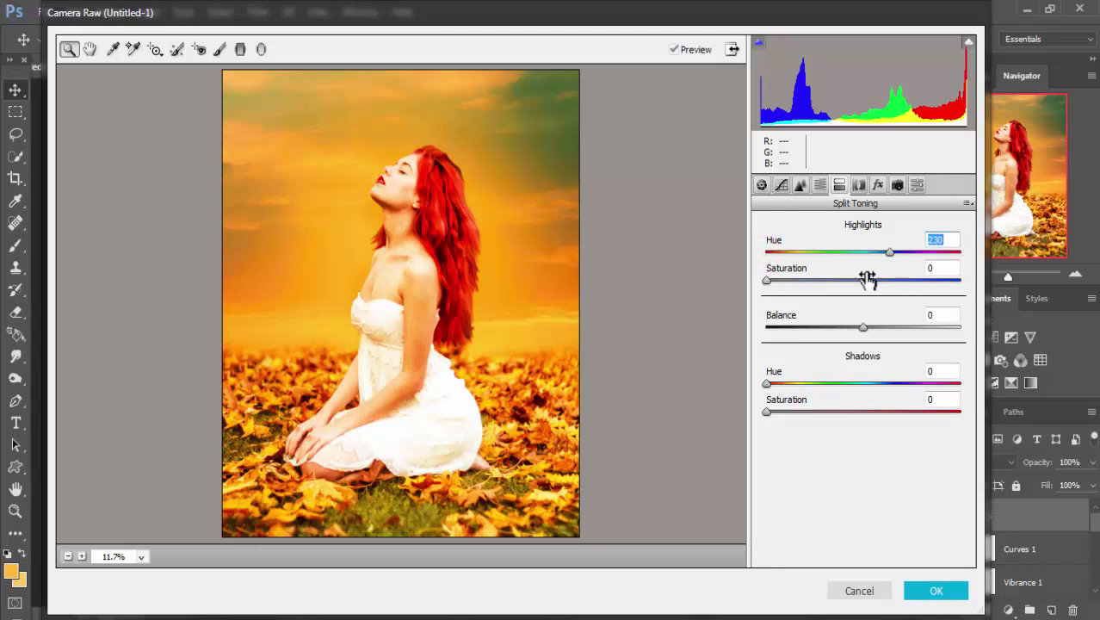
click(861, 280)
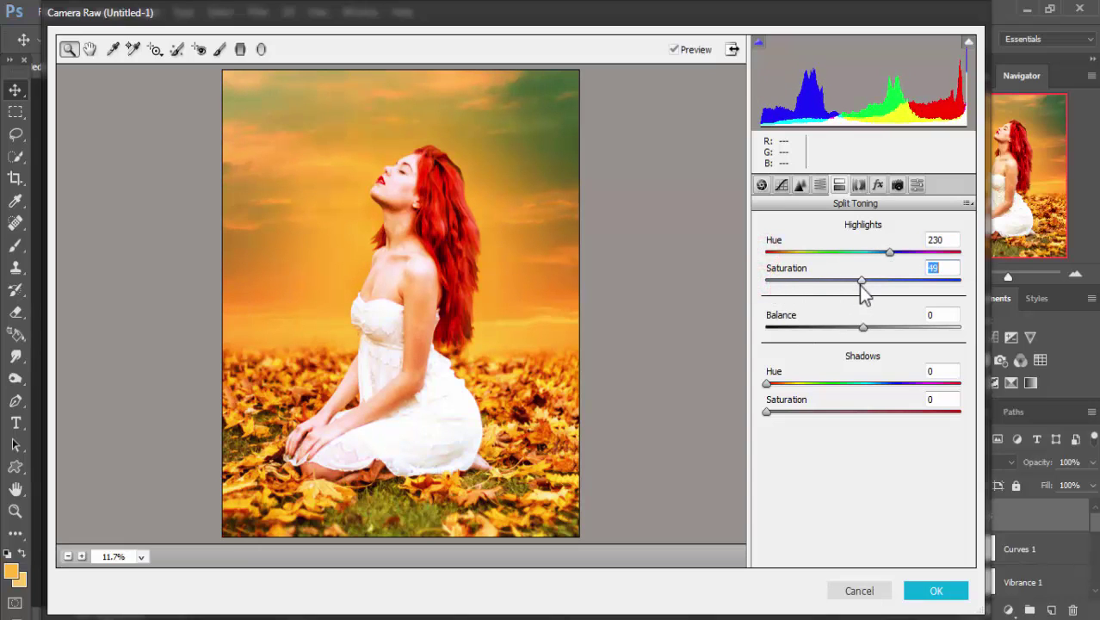
drag(860, 287, 874, 288)
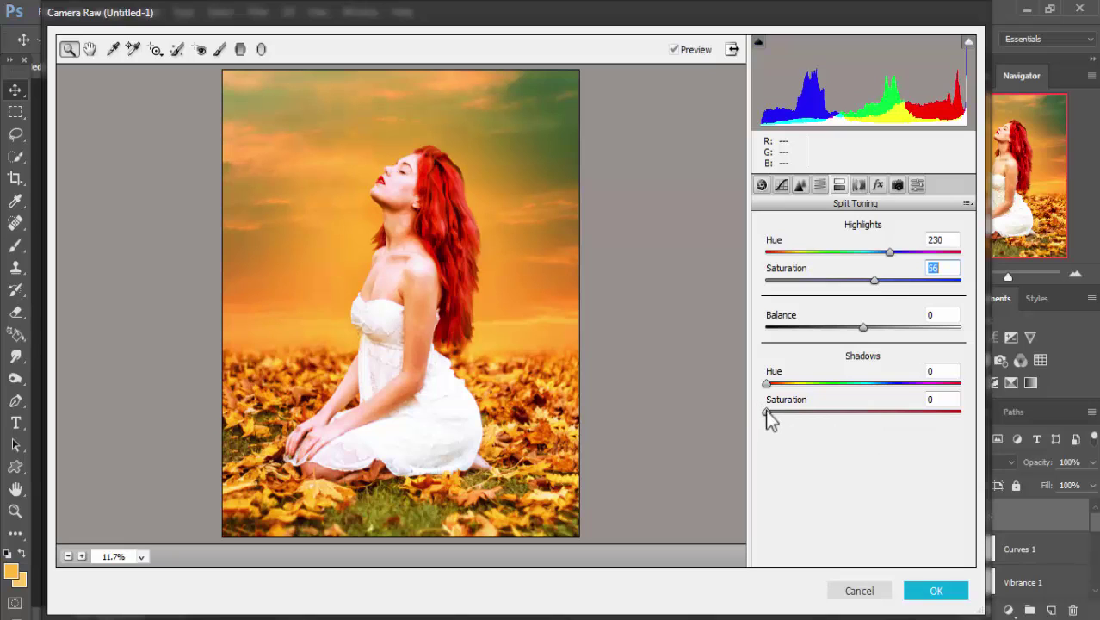
- Give the shadows a saturation 23 tint and apply Camera Raw to Layer 6
drag(765, 409, 793, 413)
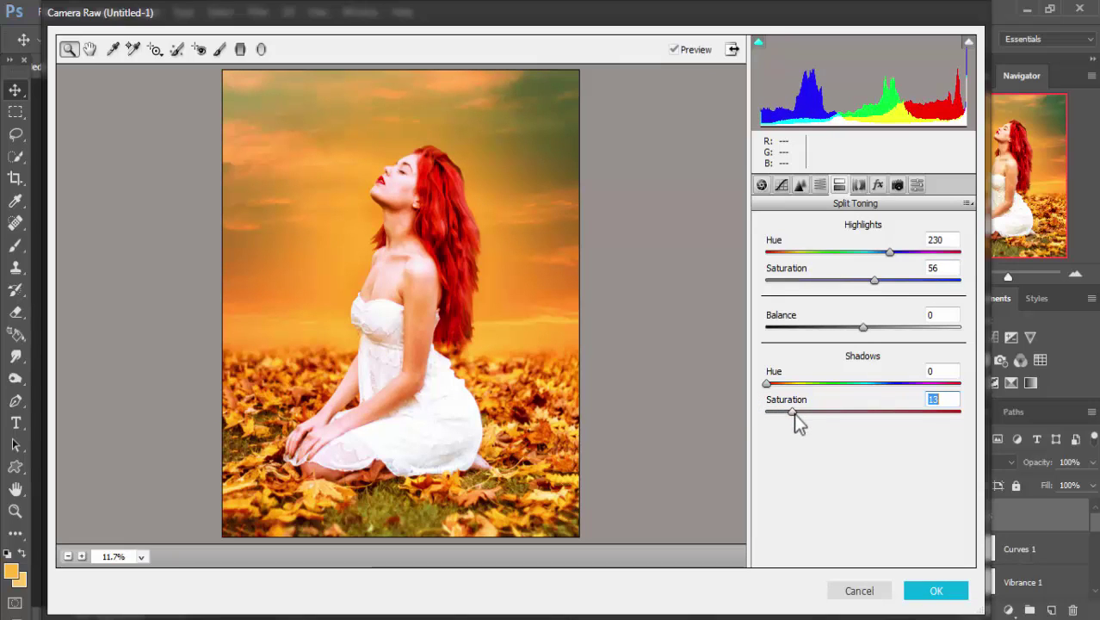
drag(793, 413, 806, 417)
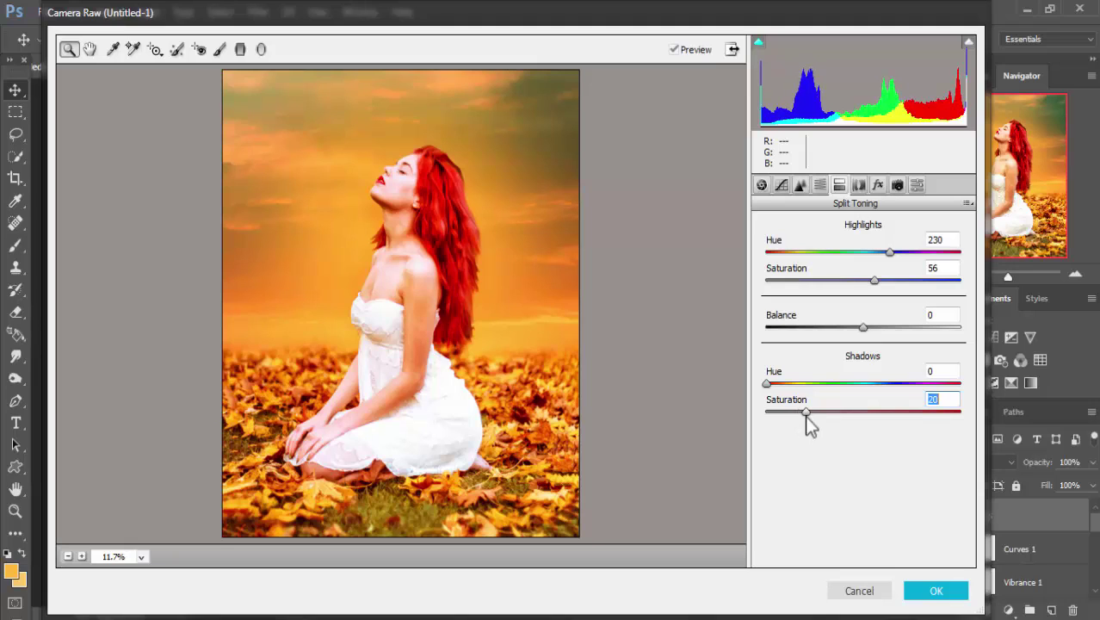
drag(806, 414, 811, 415)
click(934, 590)
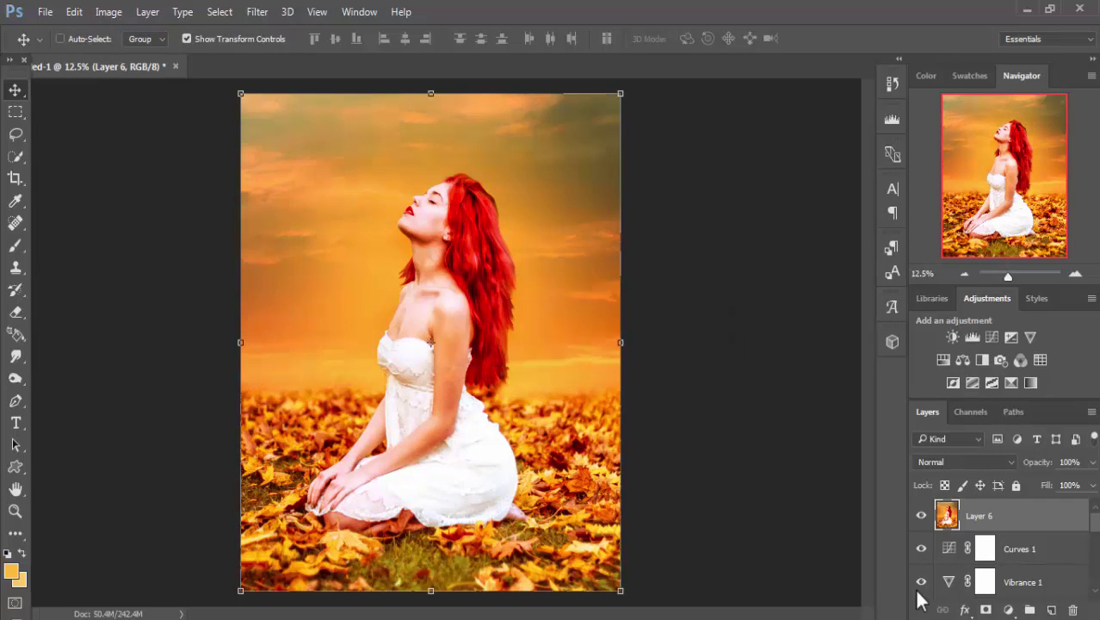
- Launch Nik Collection's Viveza 2 filter on Layer 6 from the Filter menu
click(257, 11)
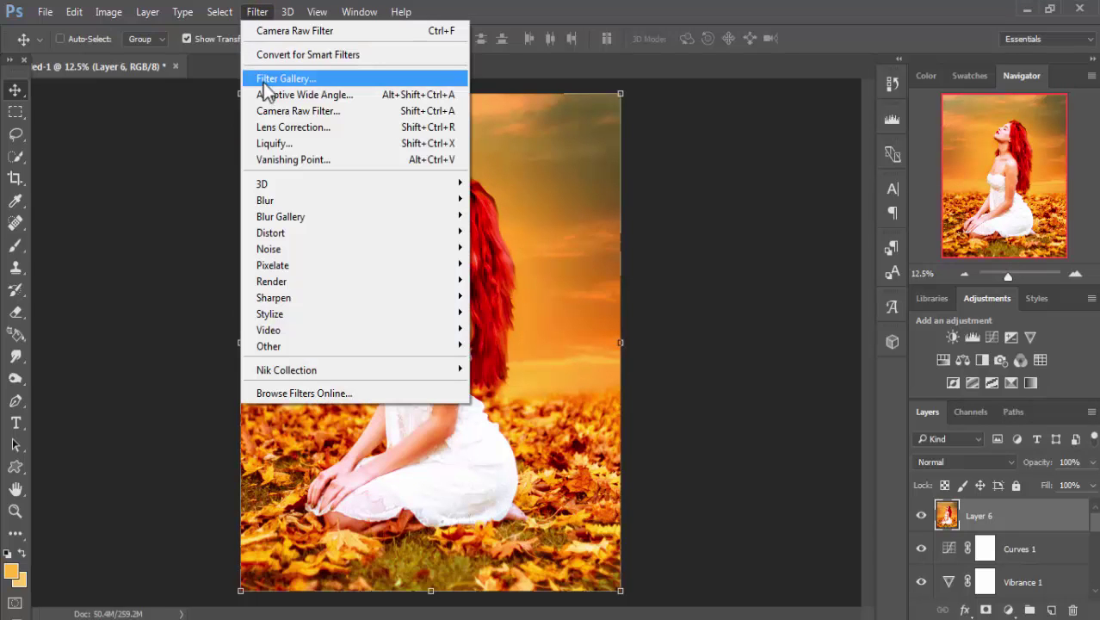
click(259, 10)
click(260, 11)
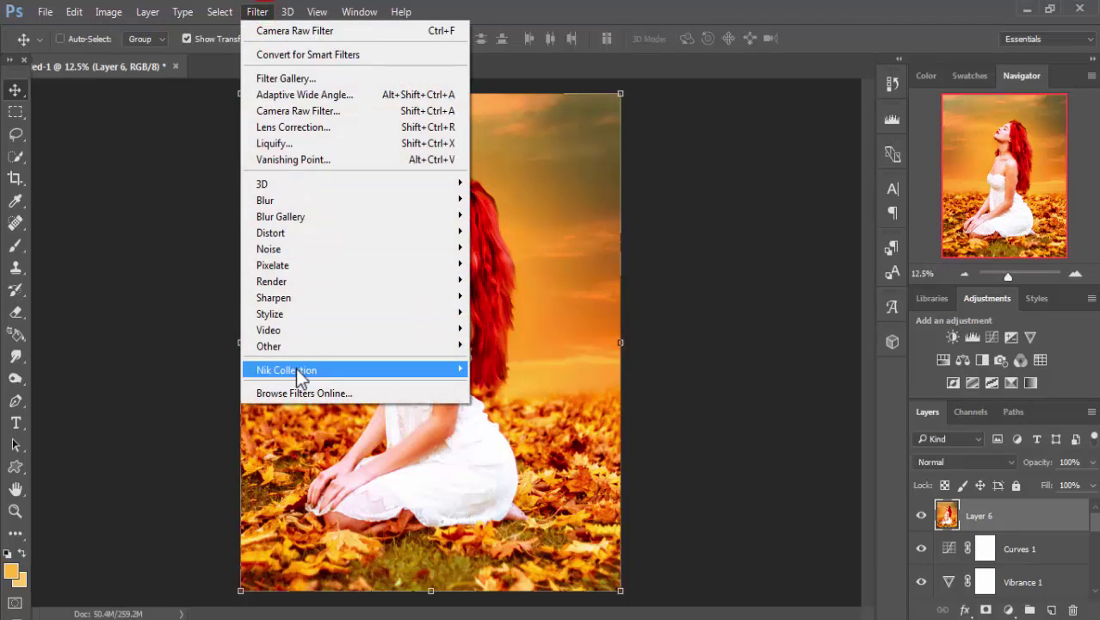
mouse_move(286, 370)
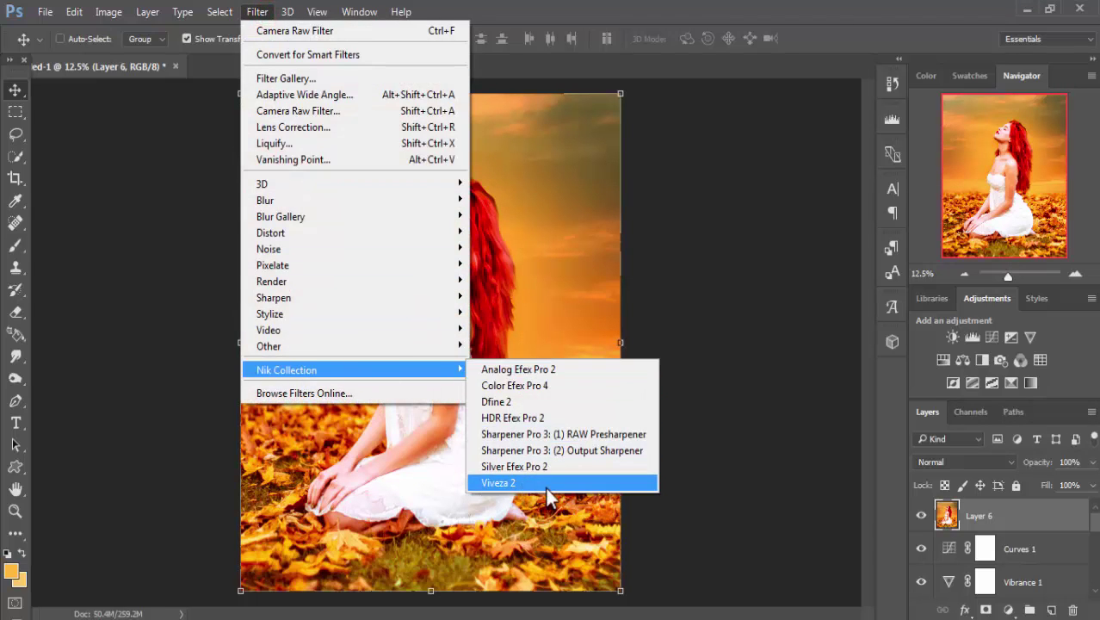
click(545, 486)
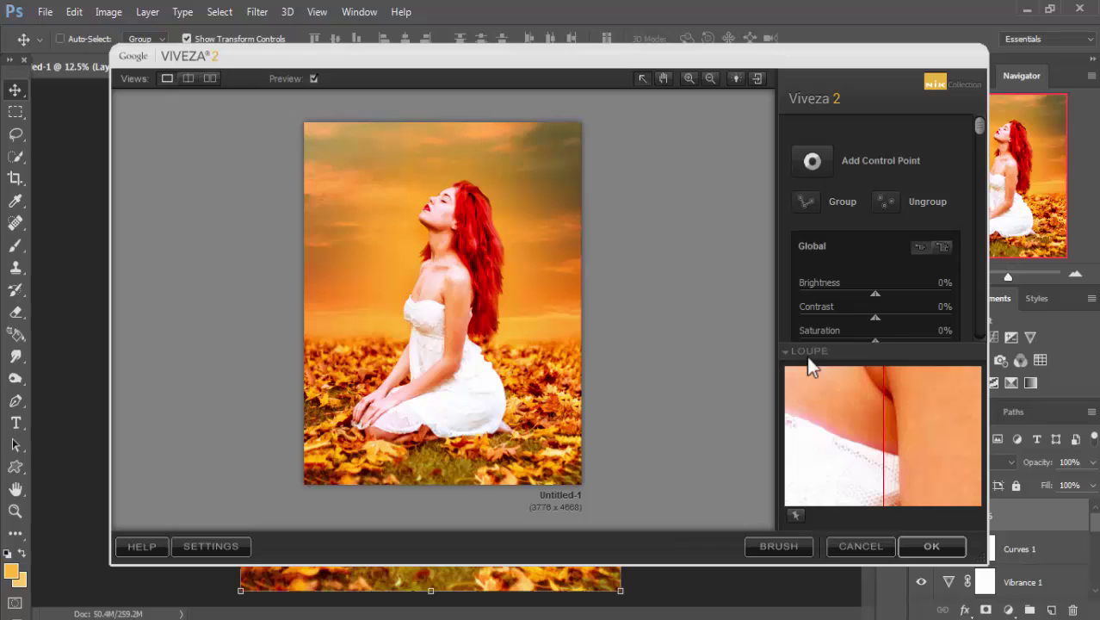
- Brighten the image 9% in Viveza's Global section with first saturation and structure tweaks
drag(977, 128, 977, 167)
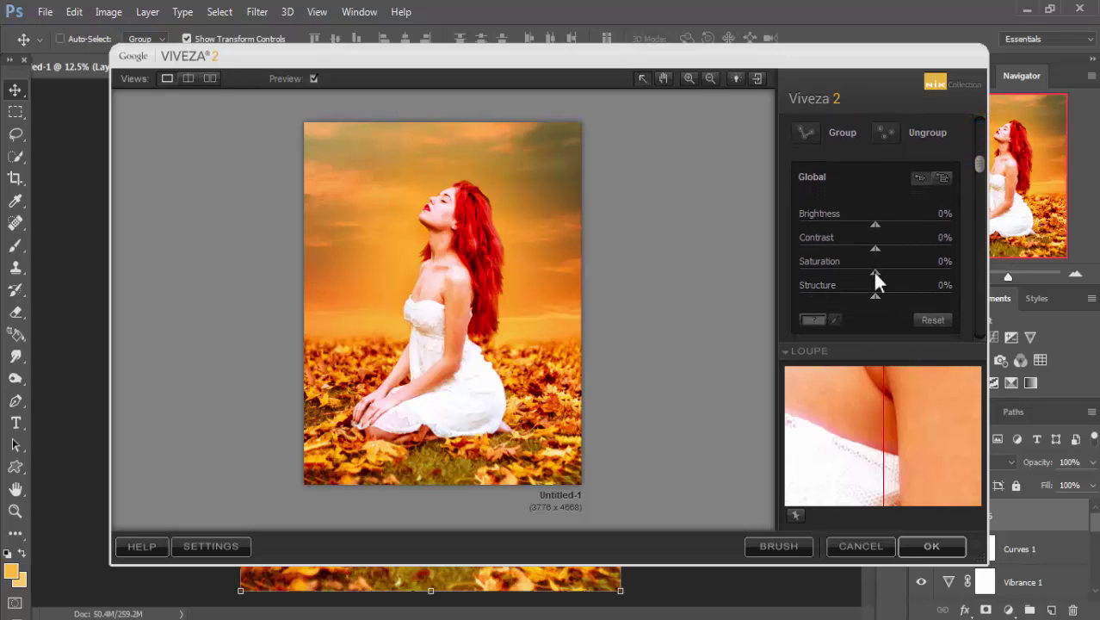
drag(875, 272, 866, 272)
drag(882, 294, 901, 305)
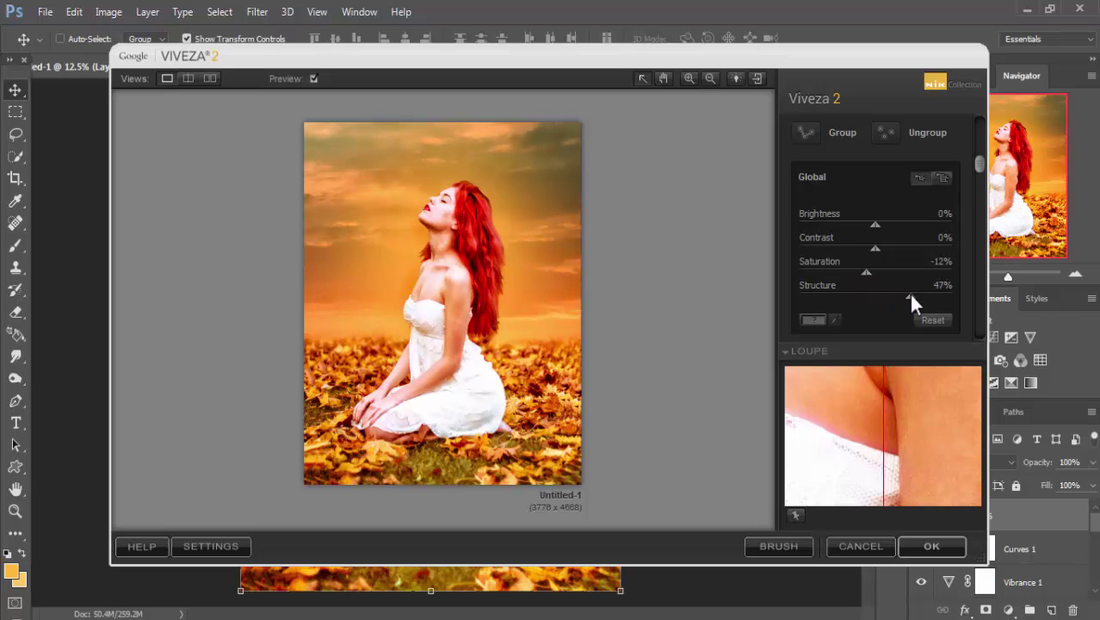
drag(910, 296, 892, 295)
drag(875, 225, 881, 225)
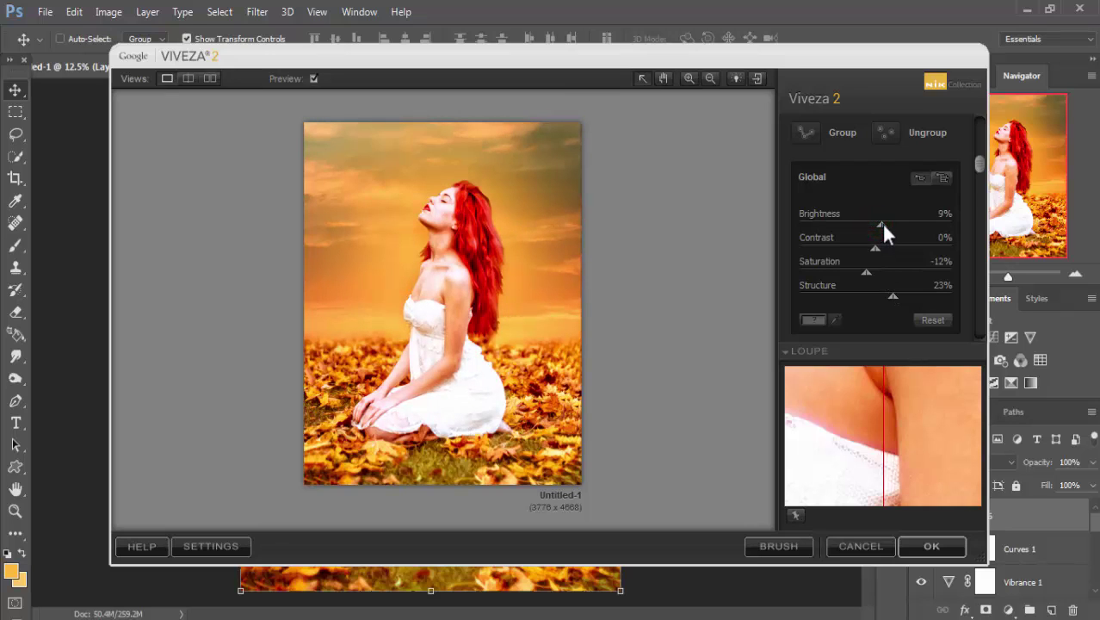
- Settle Saturation at about -8% and Structure at about -24%, then apply Viveza
drag(866, 272, 888, 272)
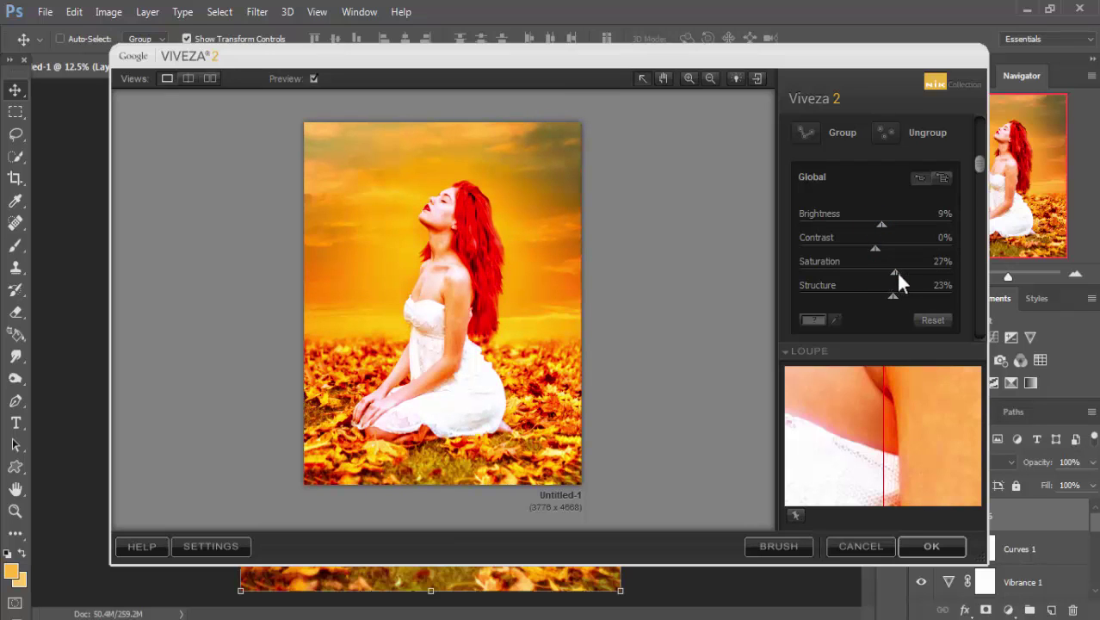
drag(895, 272, 877, 272)
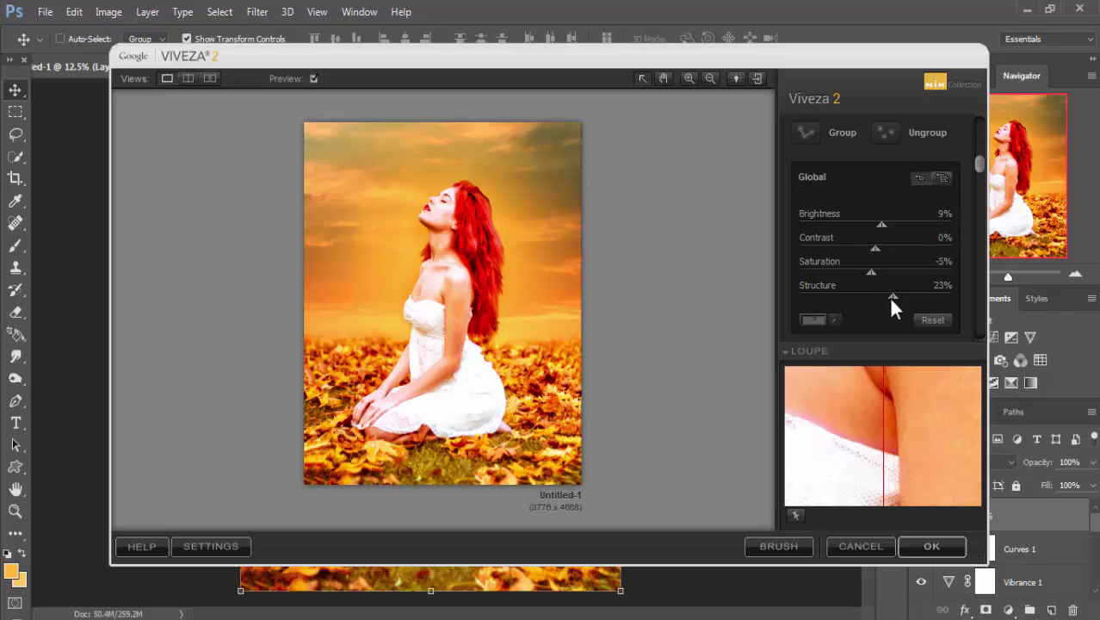
drag(890, 296, 828, 296)
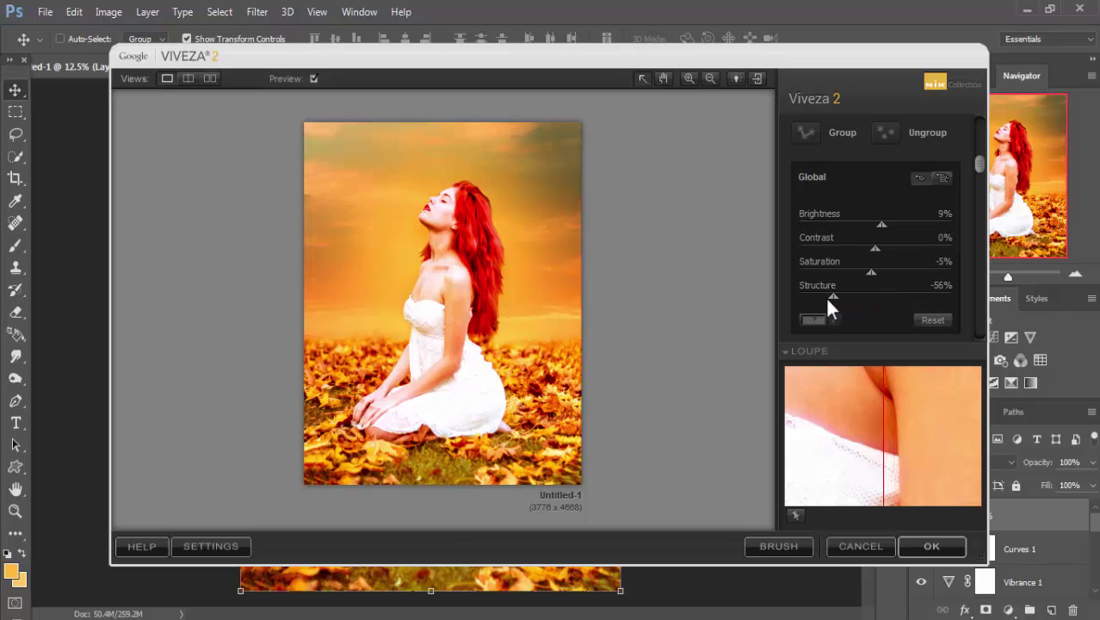
drag(825, 297, 877, 295)
drag(870, 268, 865, 269)
drag(867, 272, 871, 271)
click(921, 544)
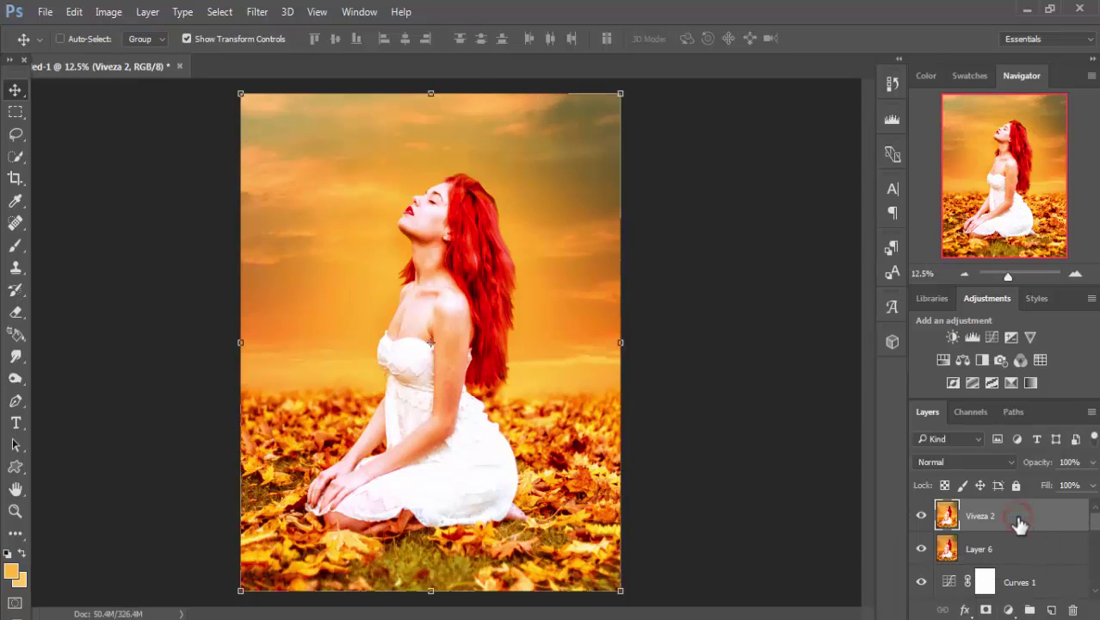
- Choose Render > Lens Flare from the Filter menu for the Viveza 2 layer
click(257, 11)
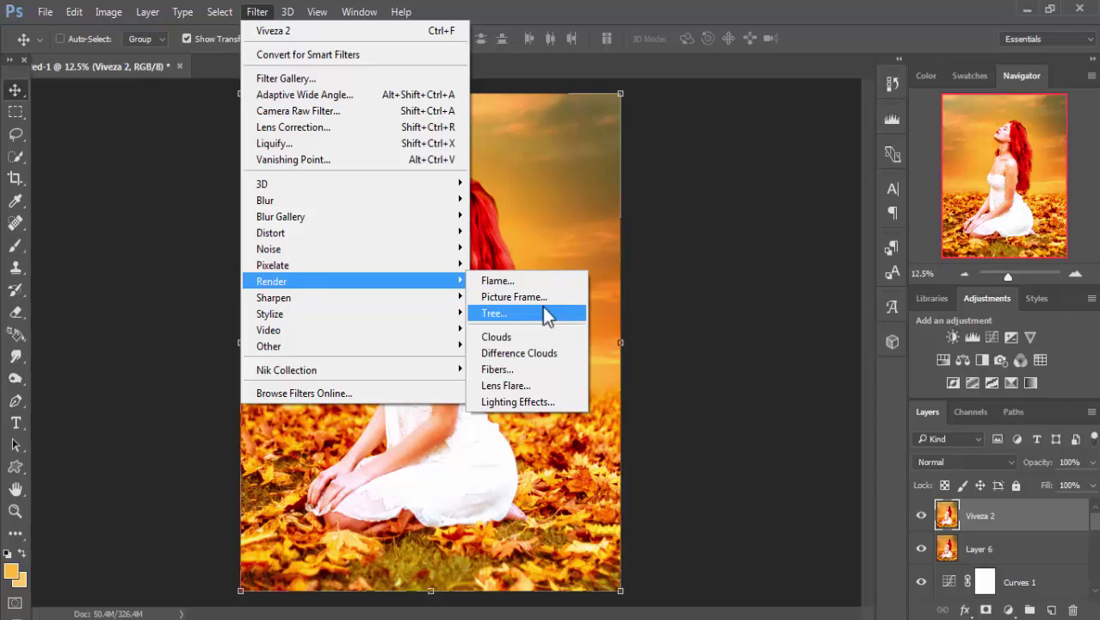
mouse_move(272, 281)
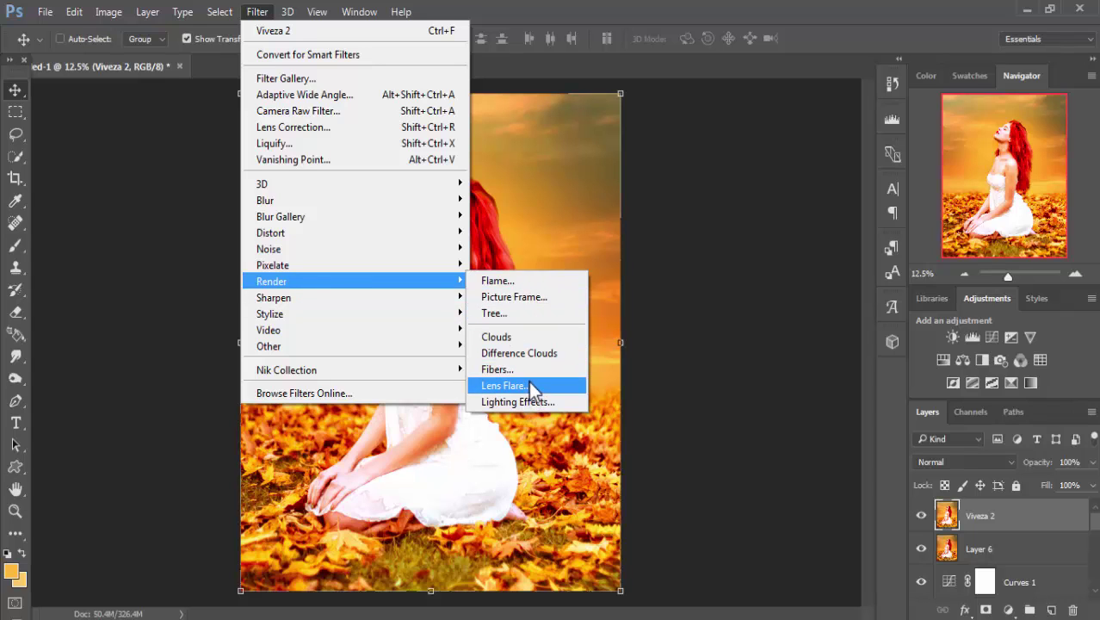
click(529, 386)
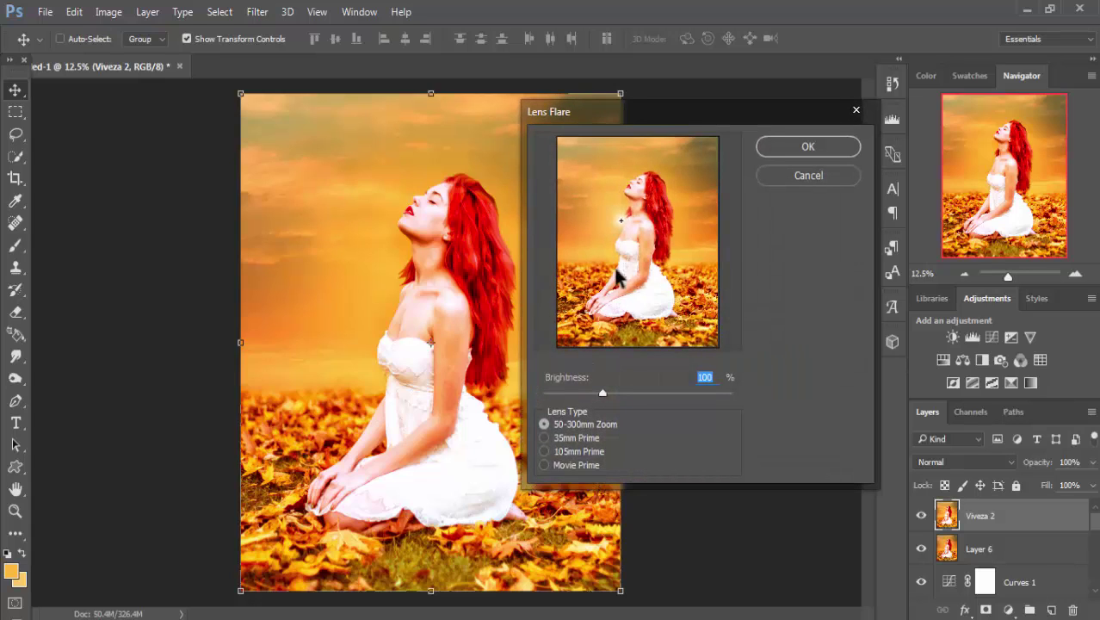
- Centre a 50-300mm Zoom flare on the woman's chest at 149% brightness and apply it
drag(621, 222, 634, 175)
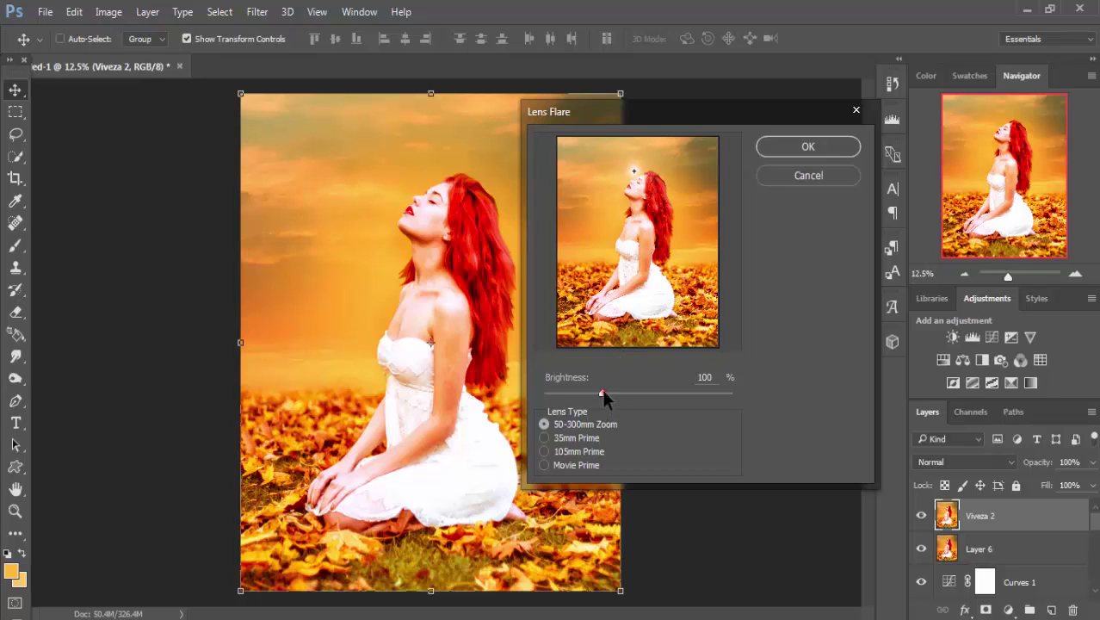
drag(602, 393, 617, 393)
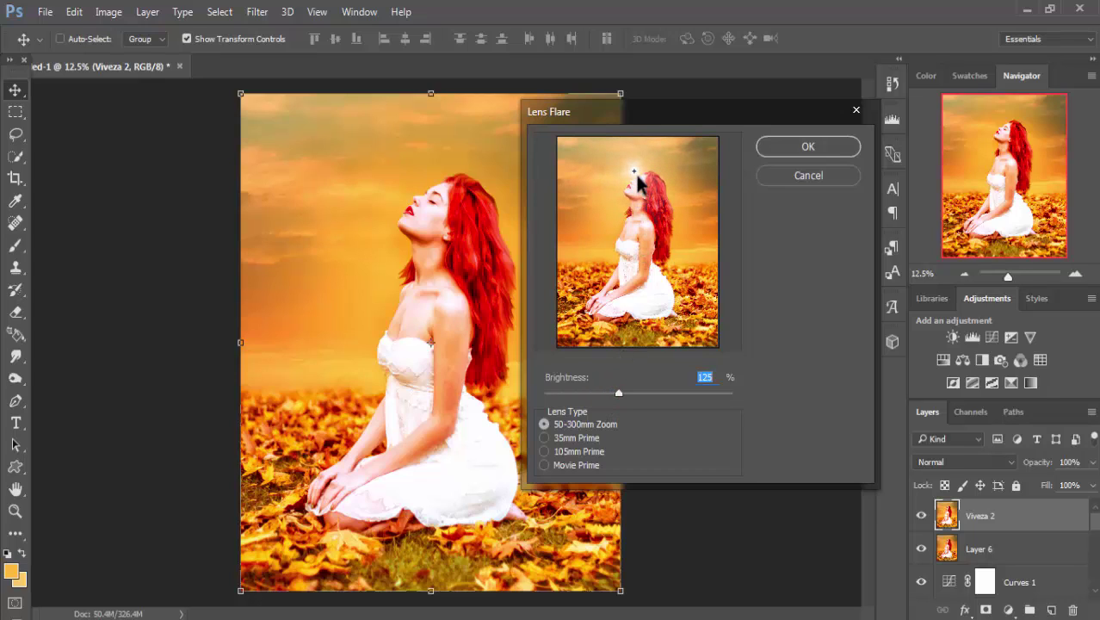
mouse_move(634, 175)
mouse_down()
mouse_move(612, 241)
mouse_move(623, 232)
mouse_up()
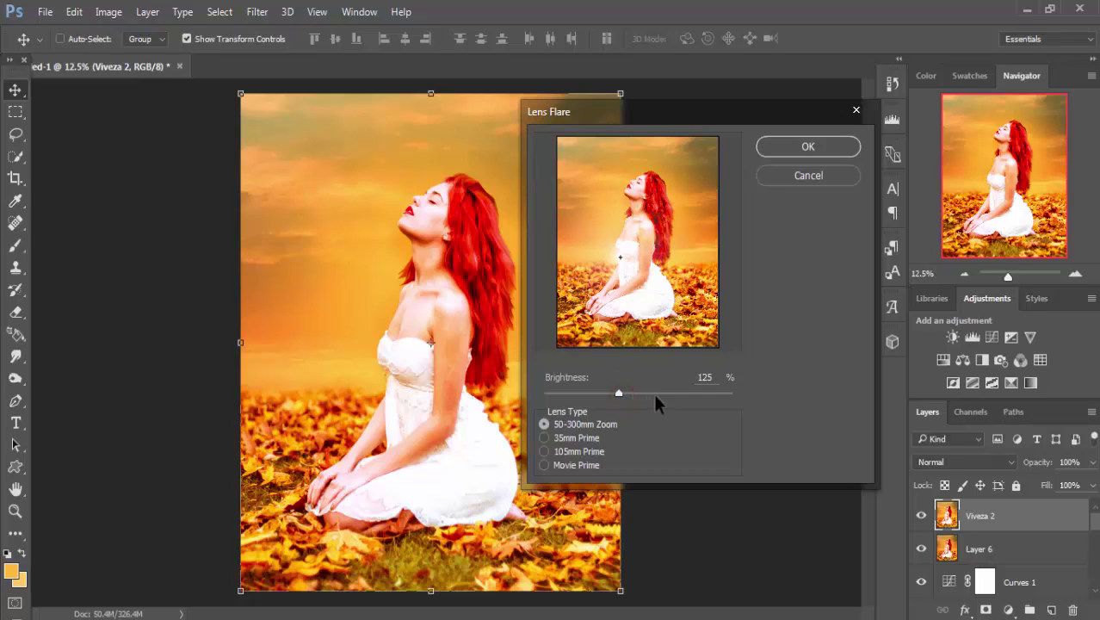
drag(618, 392, 637, 394)
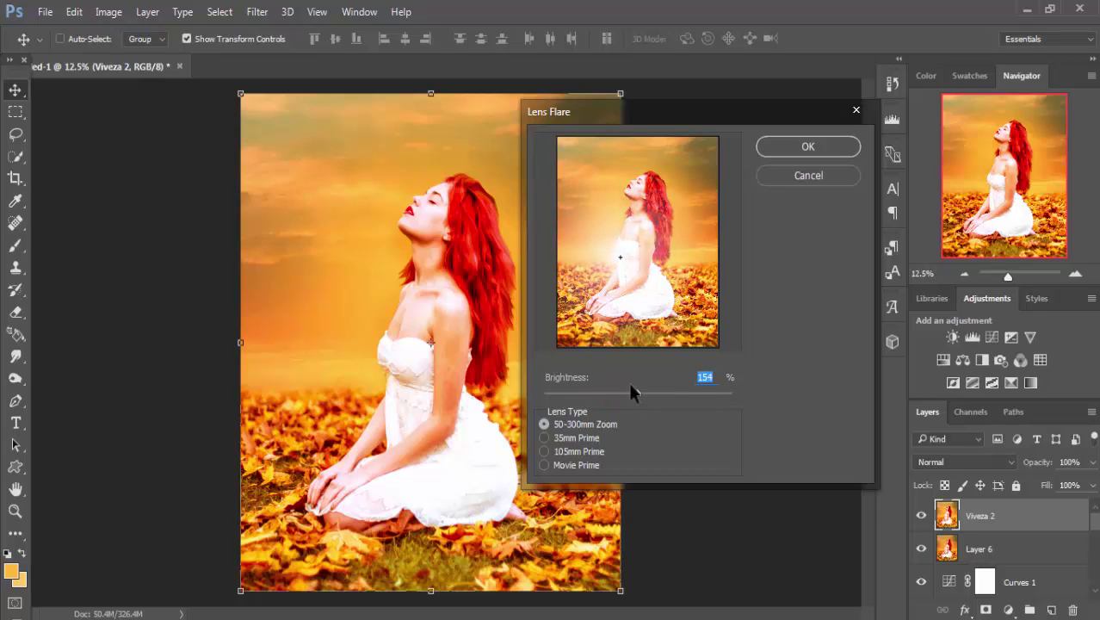
click(618, 256)
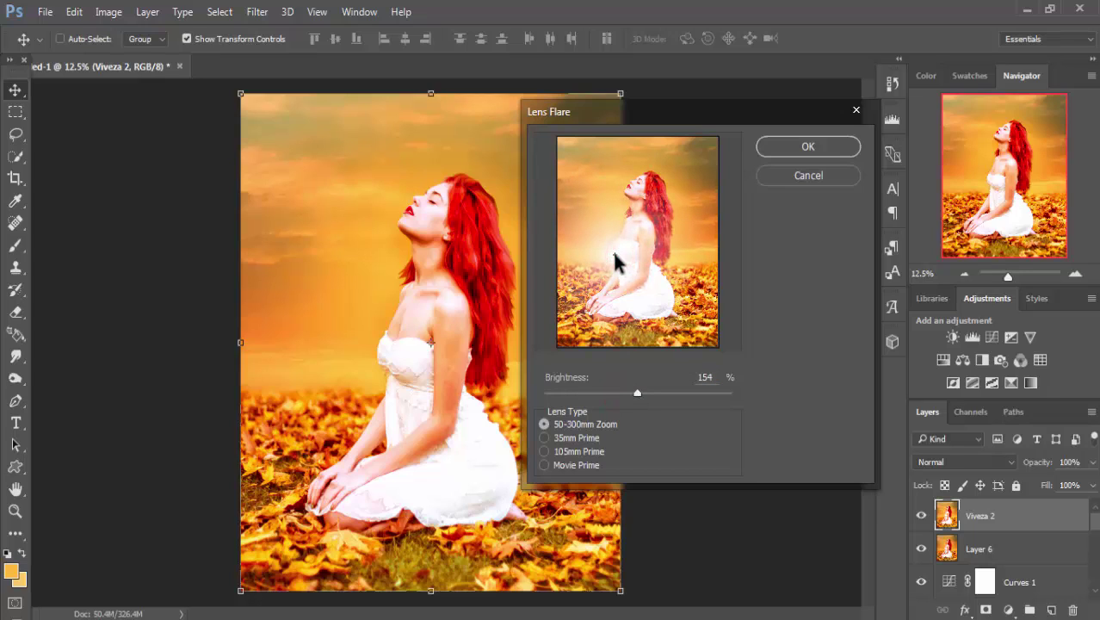
mouse_move(637, 393)
mouse_down()
mouse_move(628, 395)
mouse_move(638, 400)
mouse_up()
drag(612, 256, 615, 260)
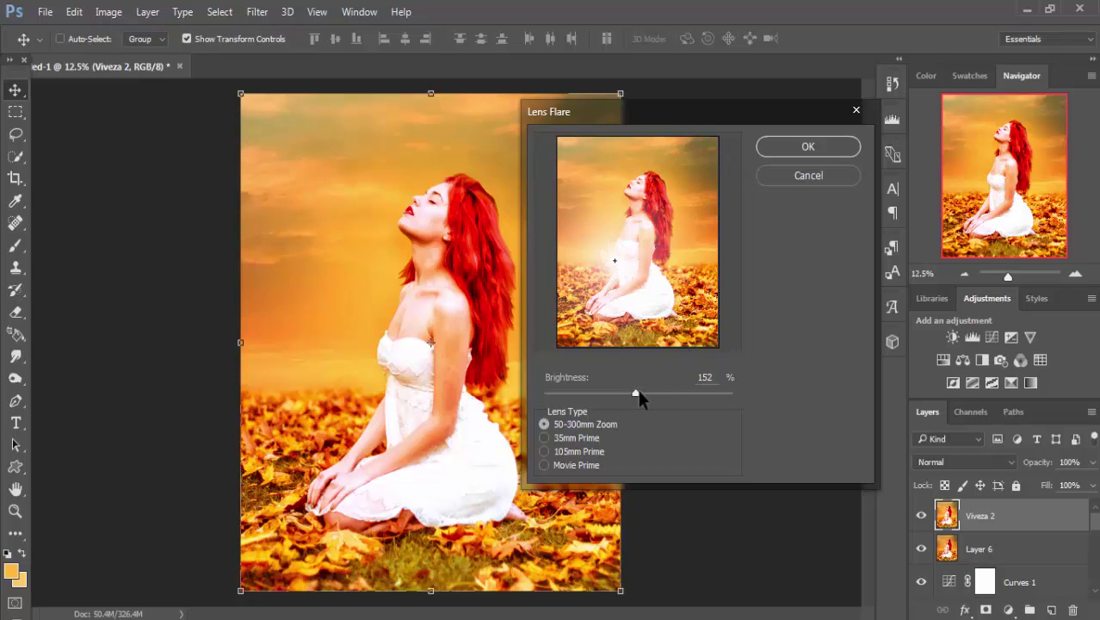
drag(637, 393, 635, 394)
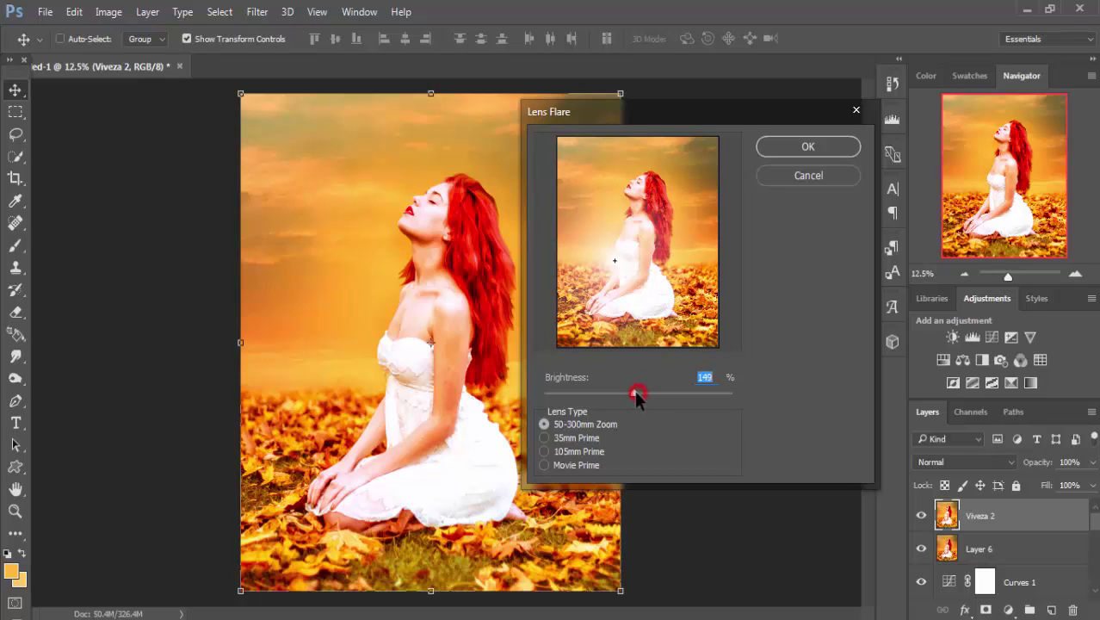
click(798, 143)
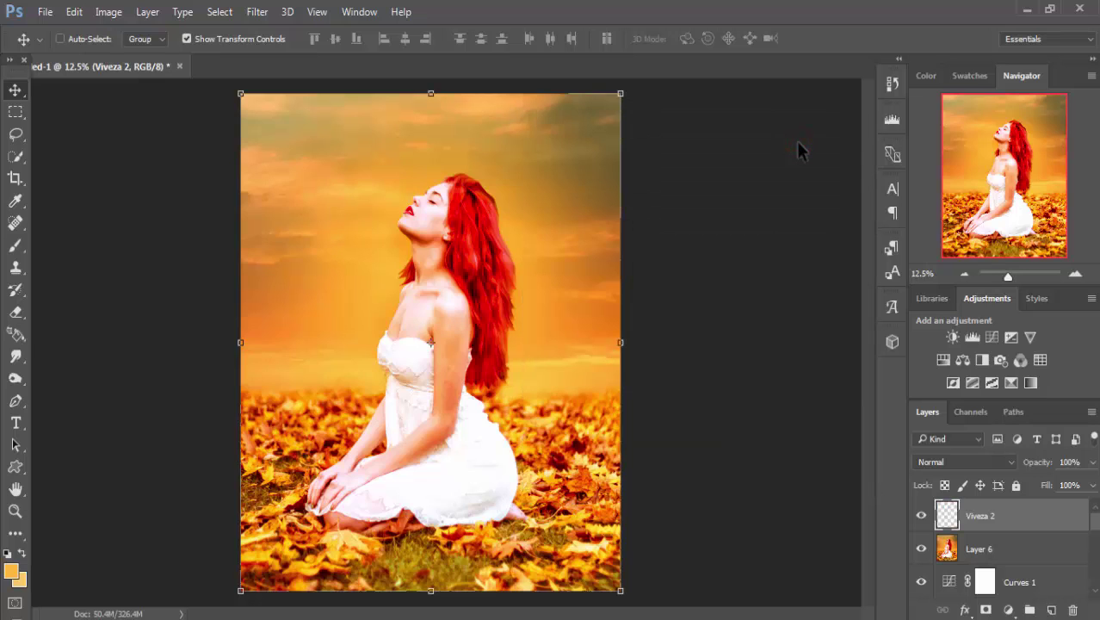